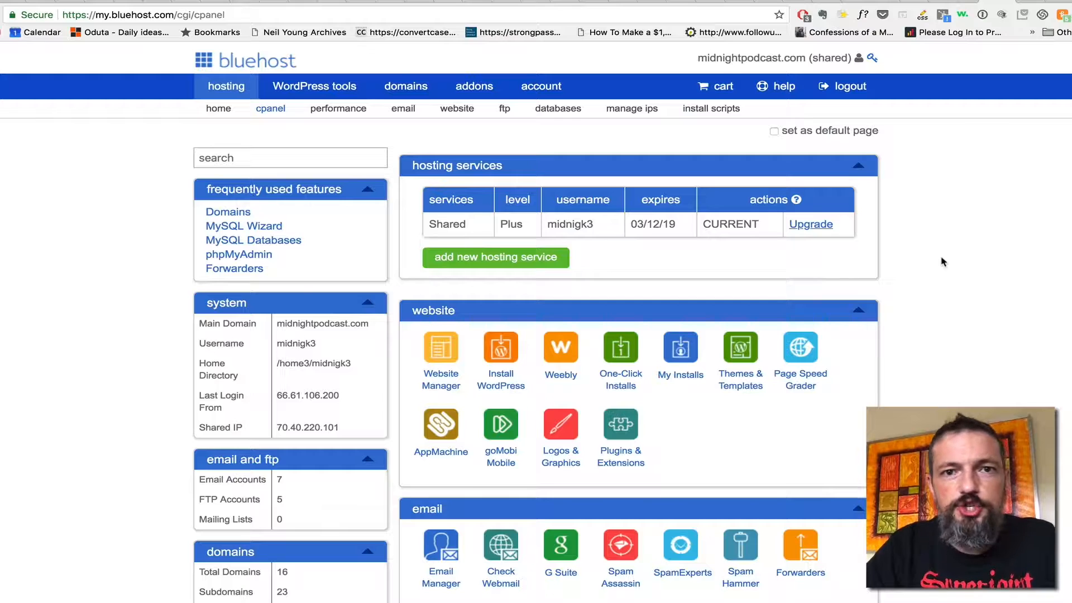
Step: Open the MySQL Database Wizard from the cPanel database tools
scroll(942, 262, down, 3)
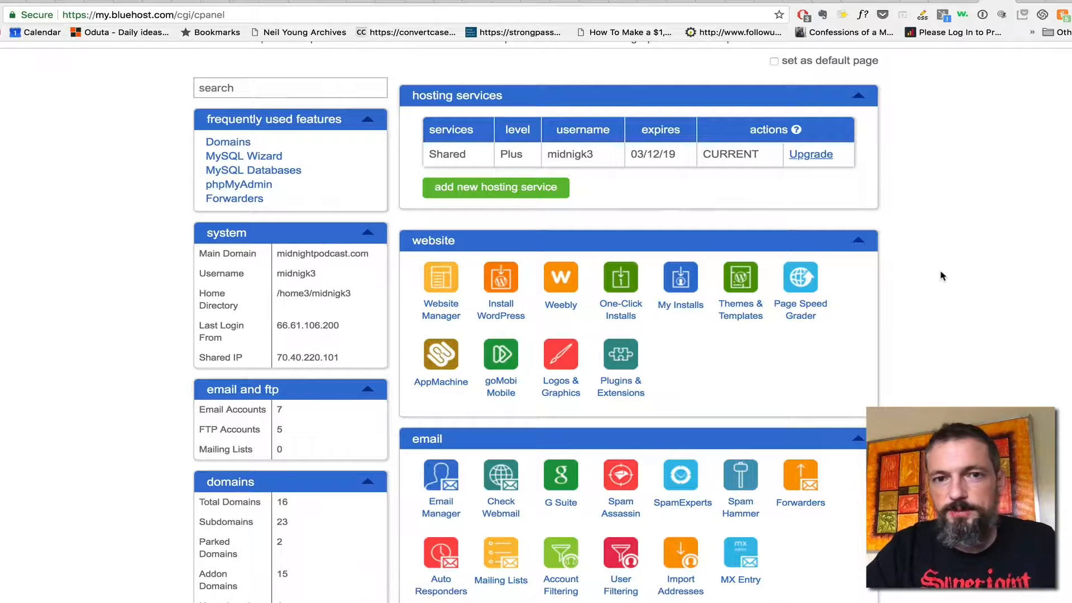
scroll(955, 274, down, 2)
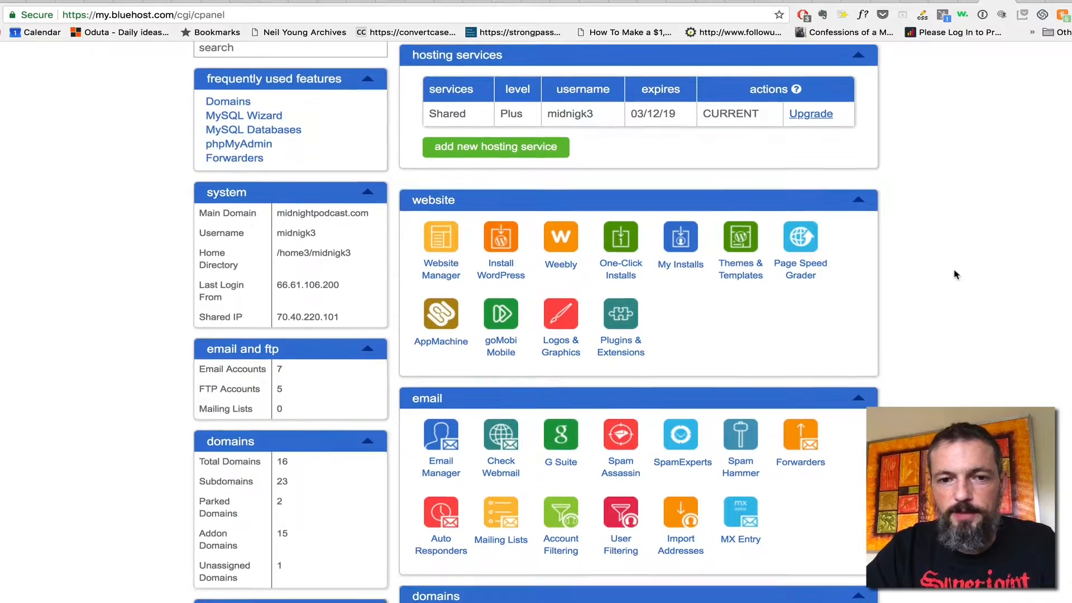
scroll(956, 274, down, 1)
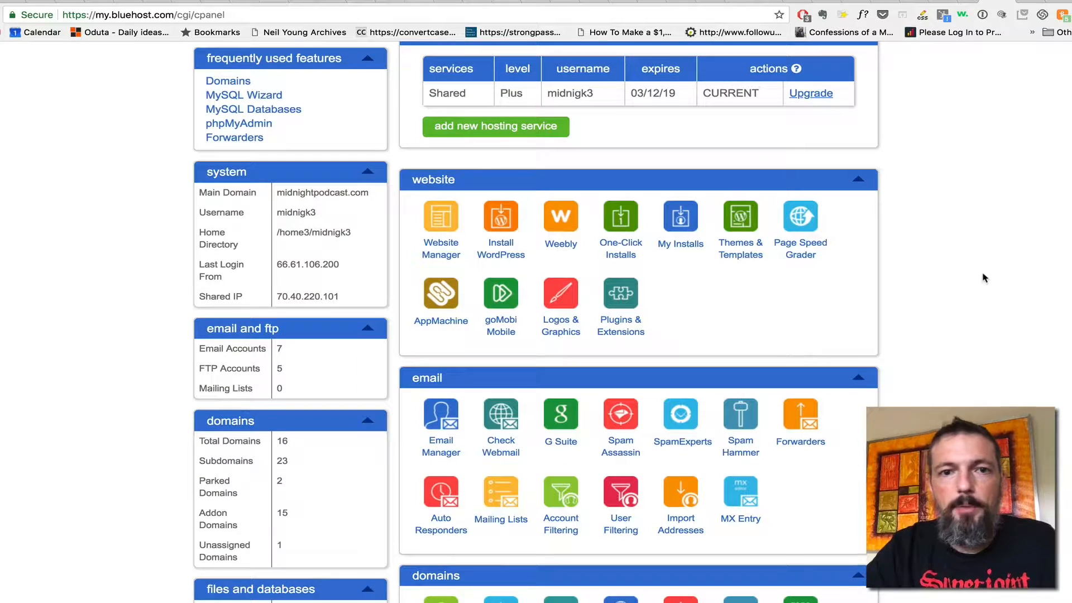
scroll(983, 278, down, 3)
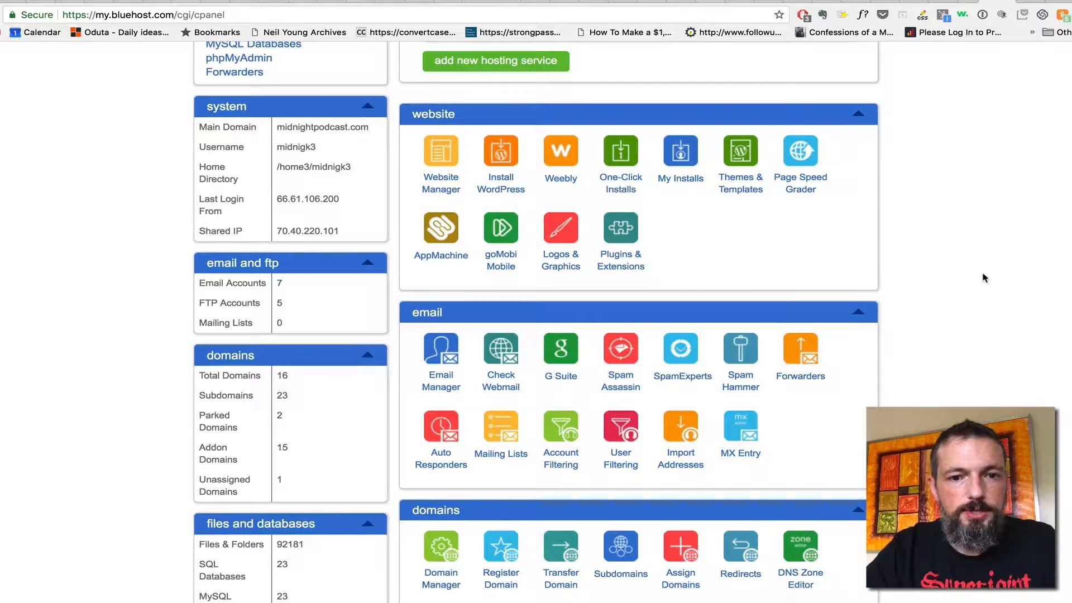
scroll(984, 277, up, 9)
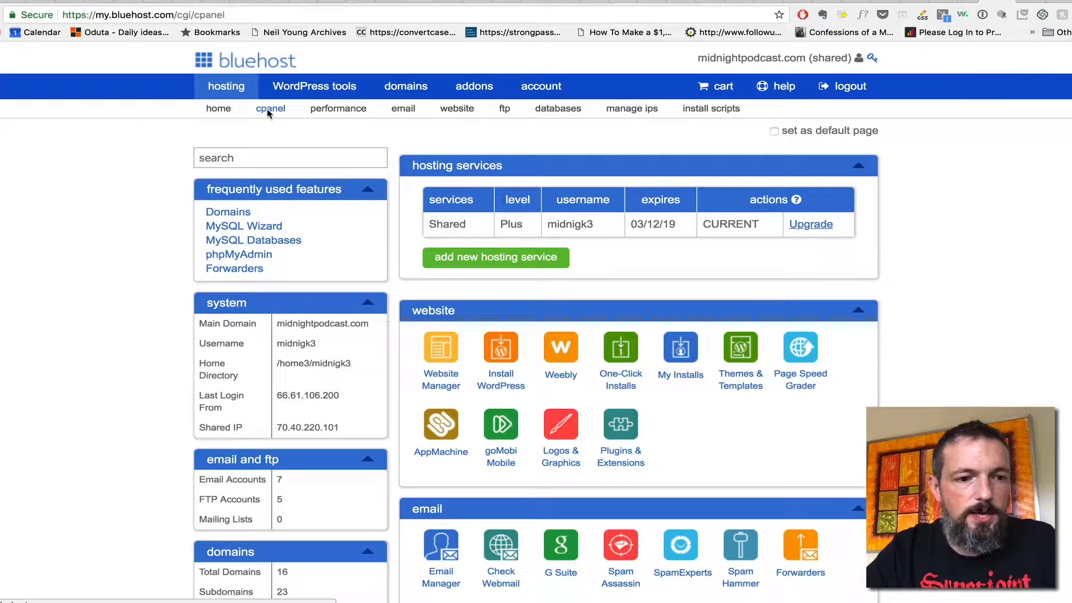
scroll(1002, 228, down, 13)
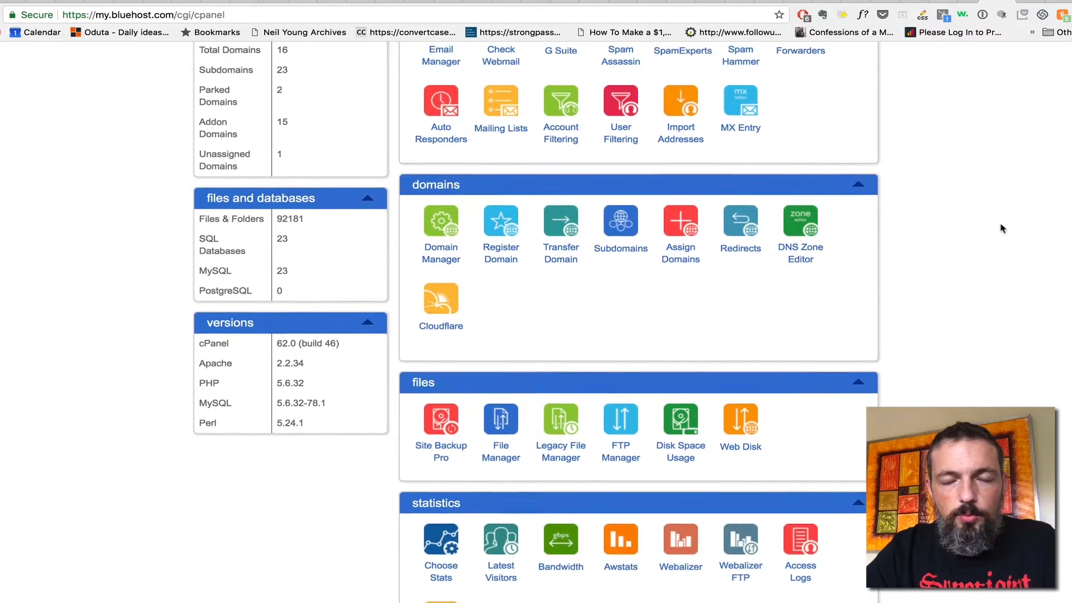
scroll(1002, 228, down, 12)
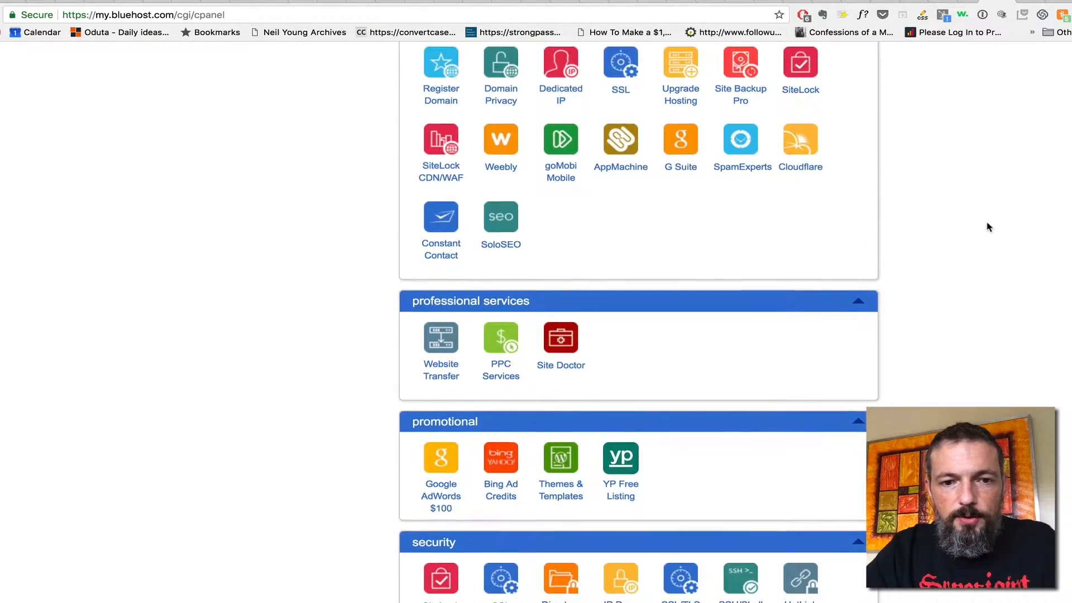
scroll(987, 227, down, 6)
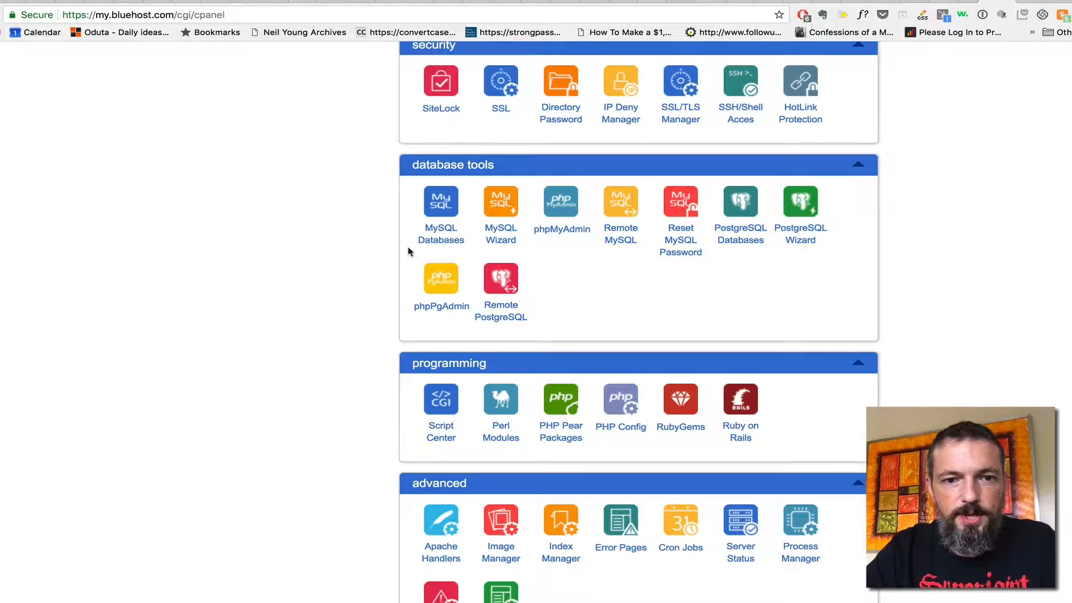
click(505, 229)
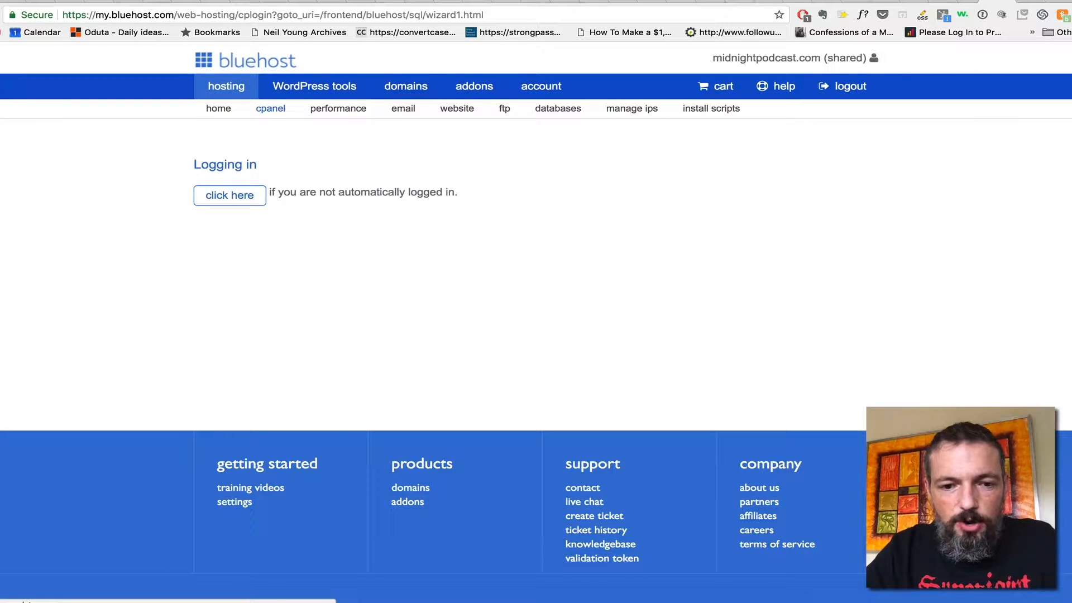
key(super+Tab)
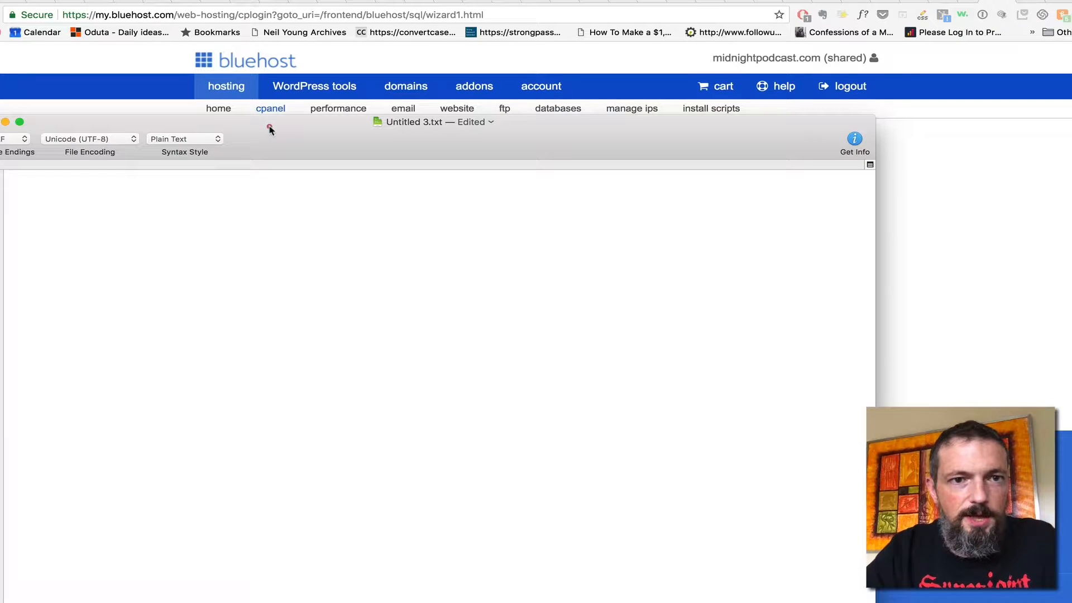
drag(268, 126, 256, 80)
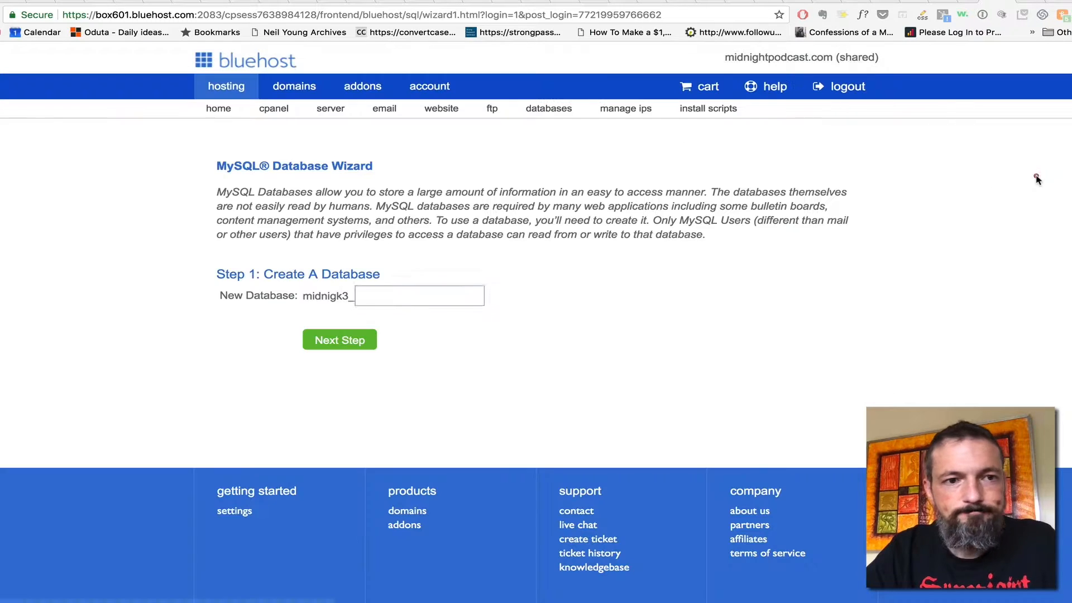
click(1036, 176)
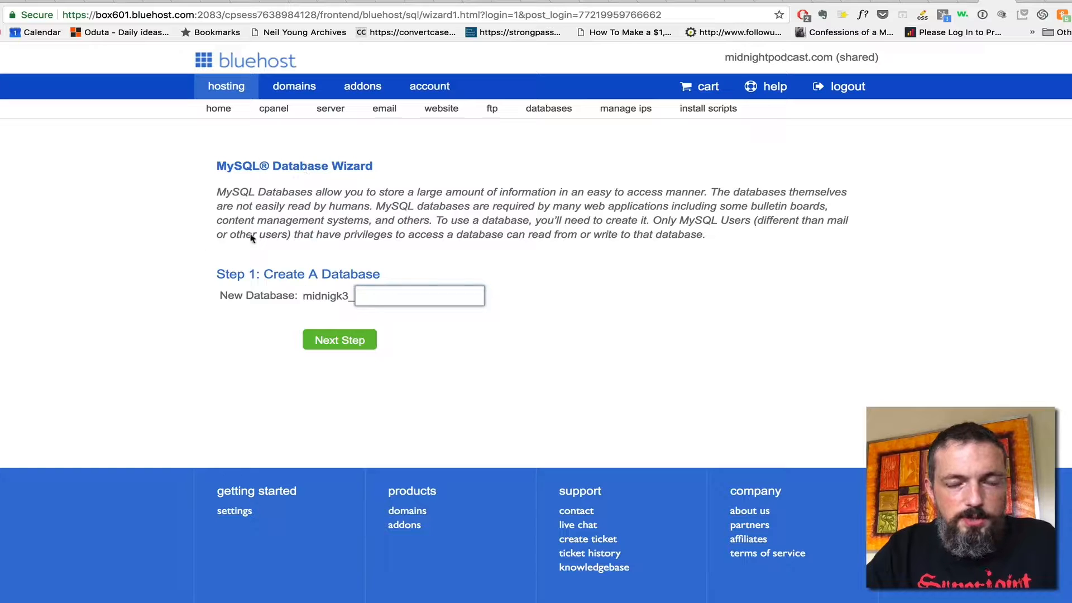
Step: Create a new database named temp and continue to the next wizard step
click(377, 295)
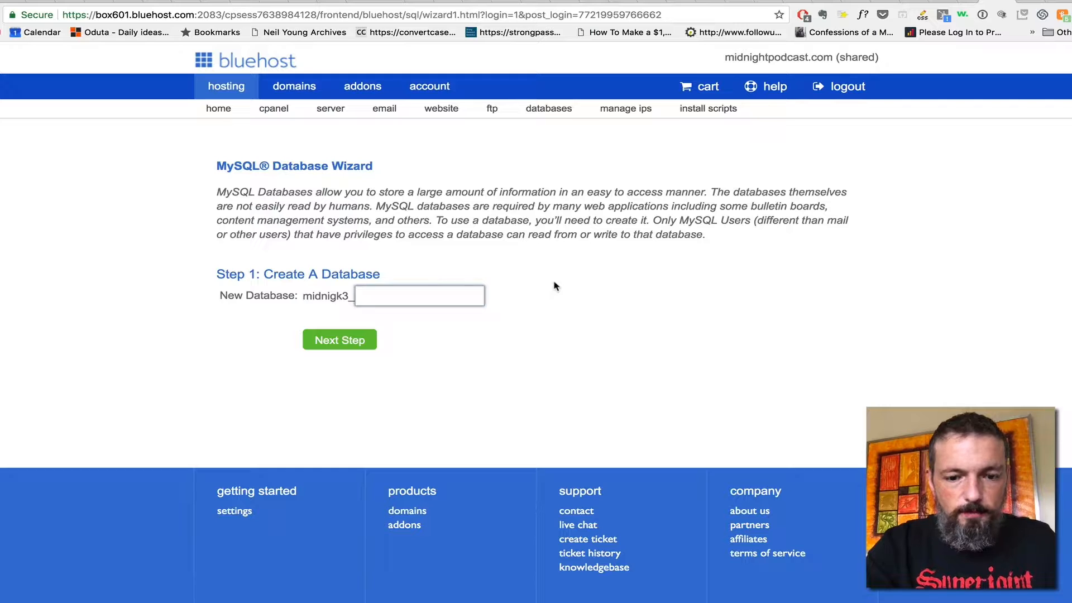
text(temp)
click(369, 365)
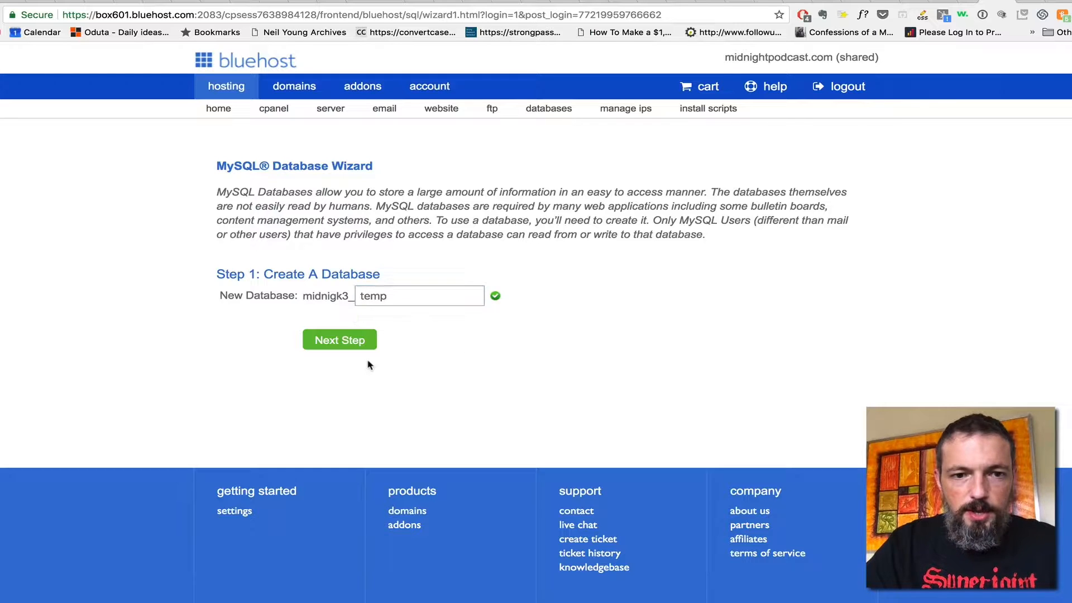
click(351, 345)
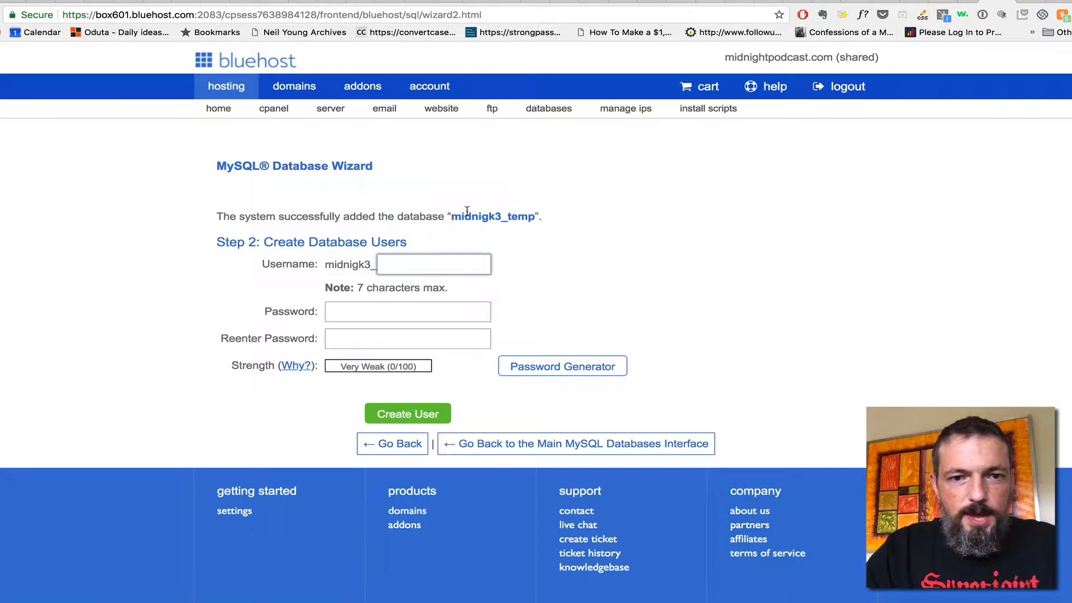
Step: Copy the full database name midnigk3_temp into the text editor note and return to the browser
drag(449, 216, 534, 215)
key(super+c)
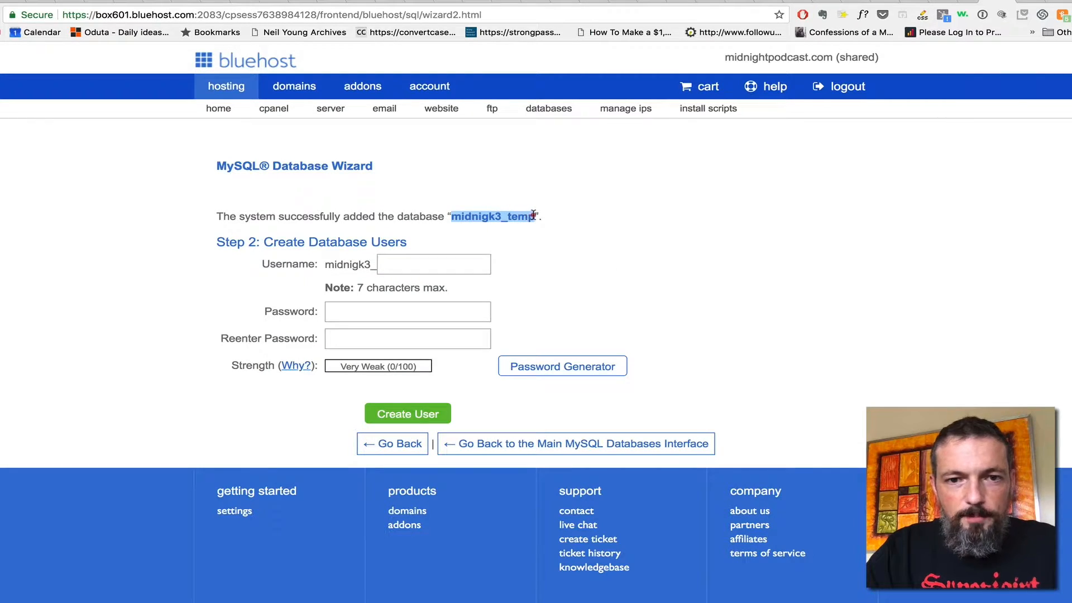
click(537, 243)
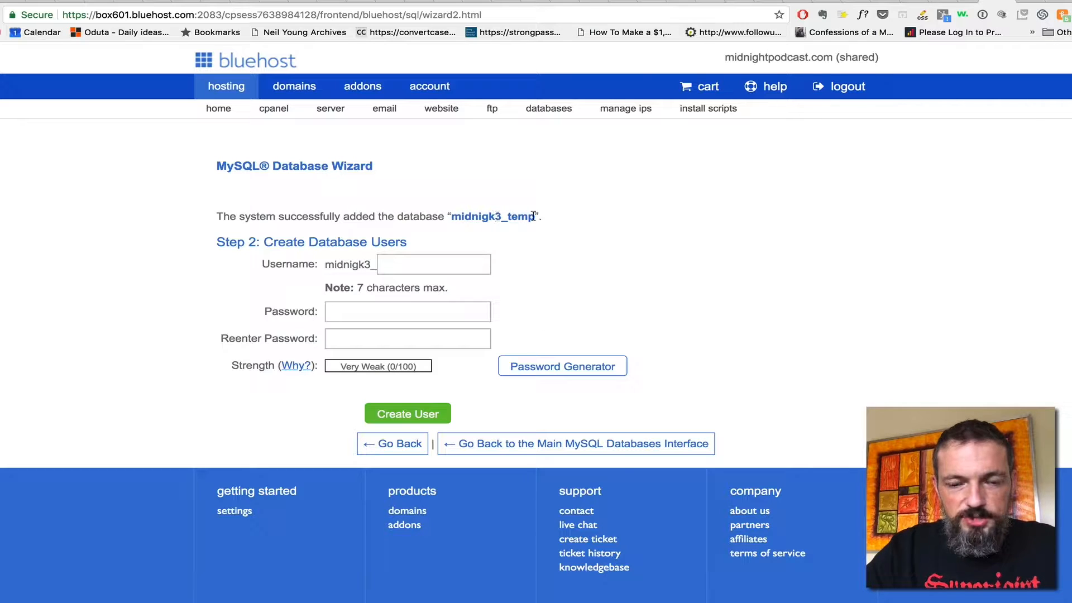
key(super+Tab)
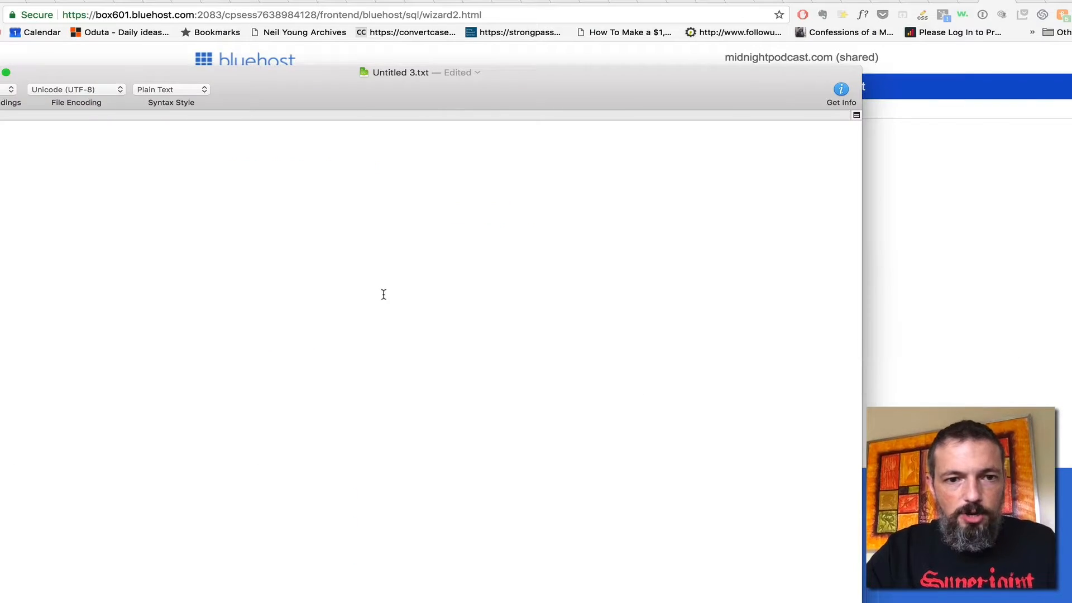
key(super+v)
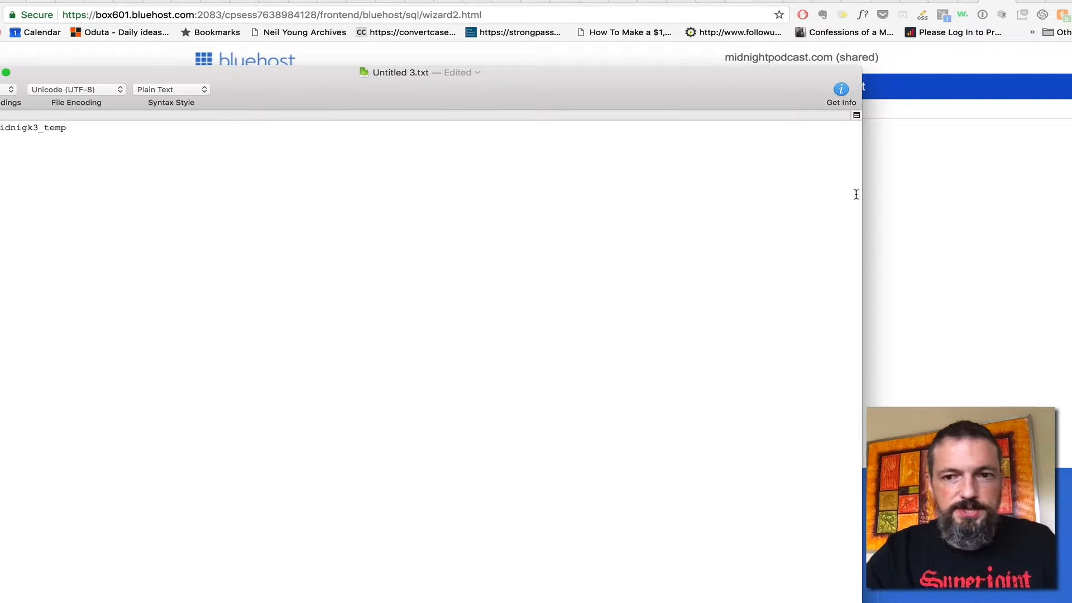
click(929, 185)
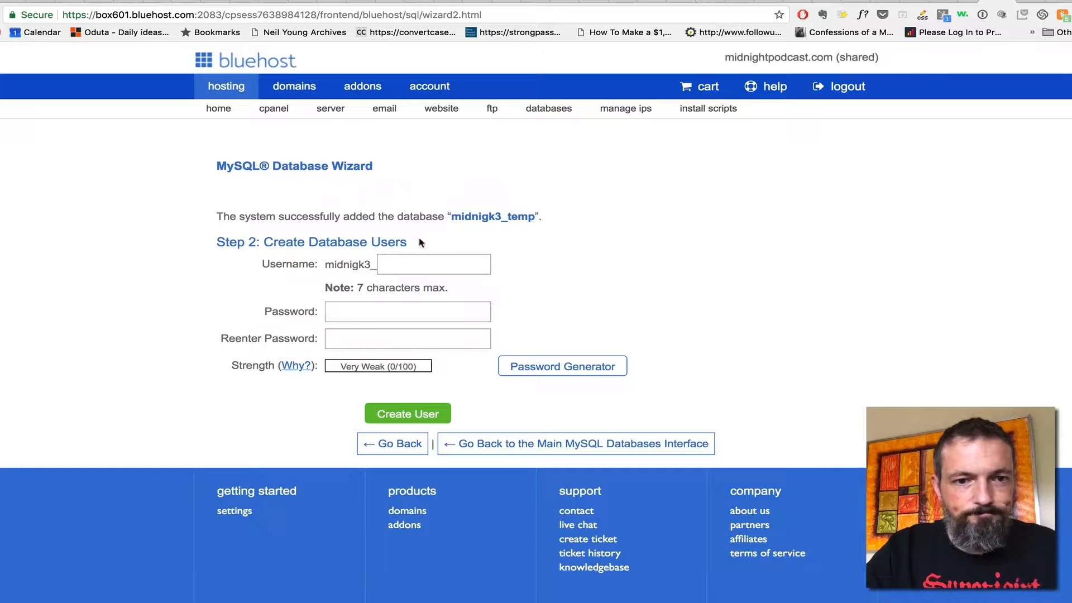
Step: Enter temp as the new database user's username
click(432, 263)
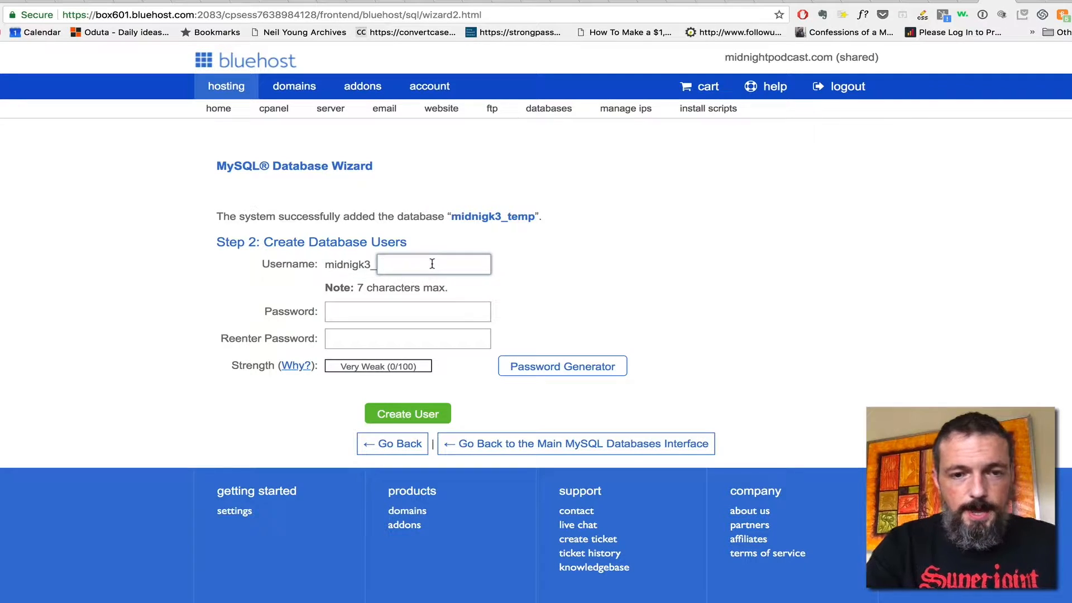
text(t)
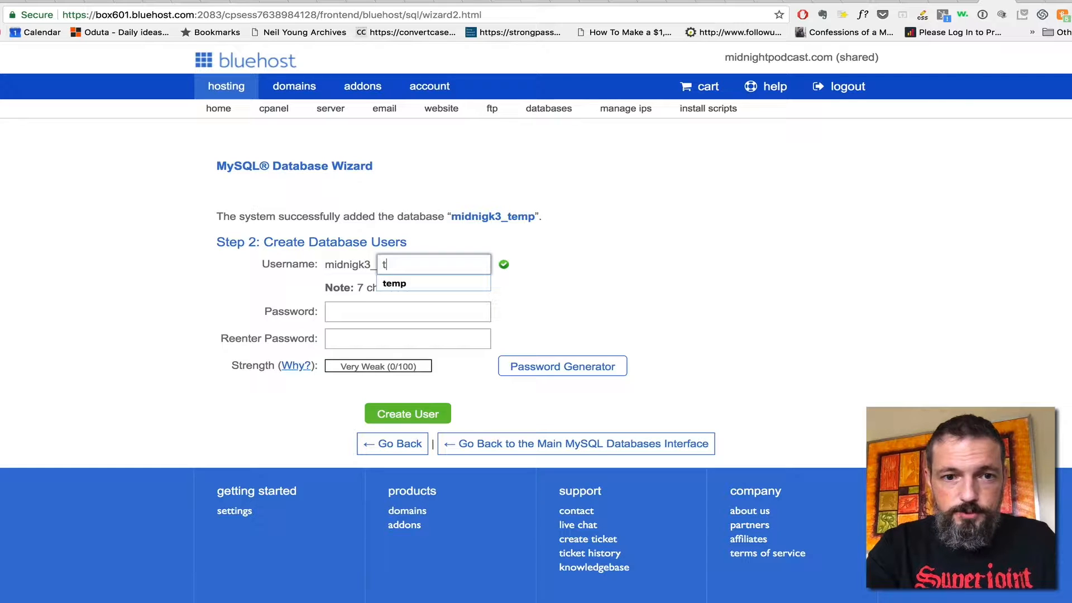
text(emp)
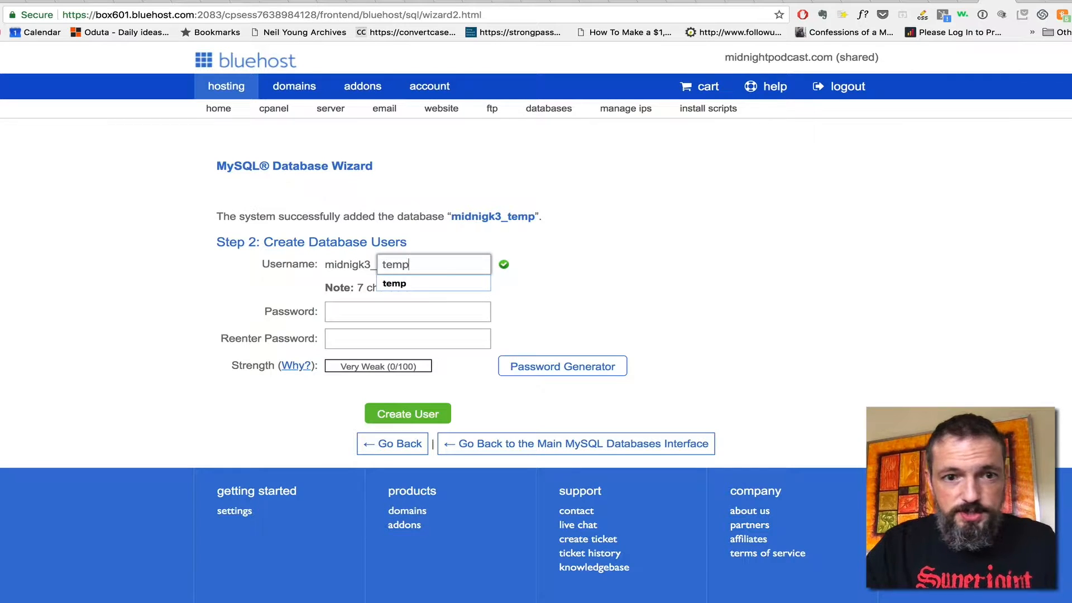
key(Tab)
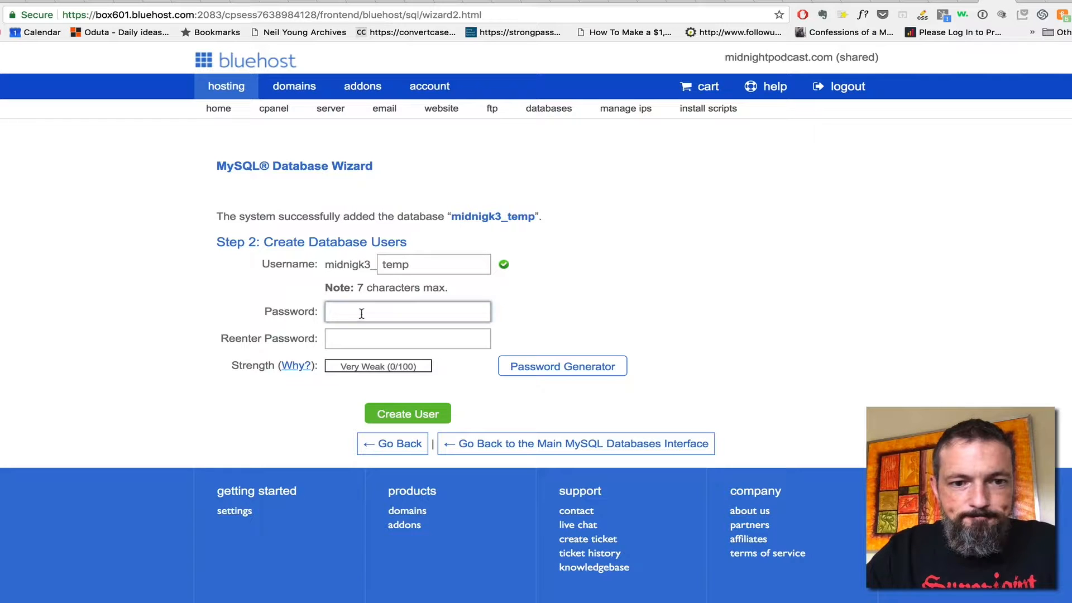
Step: Generate a password for the user, paste it into the text note, confirm it was copied, and apply it
click(543, 371)
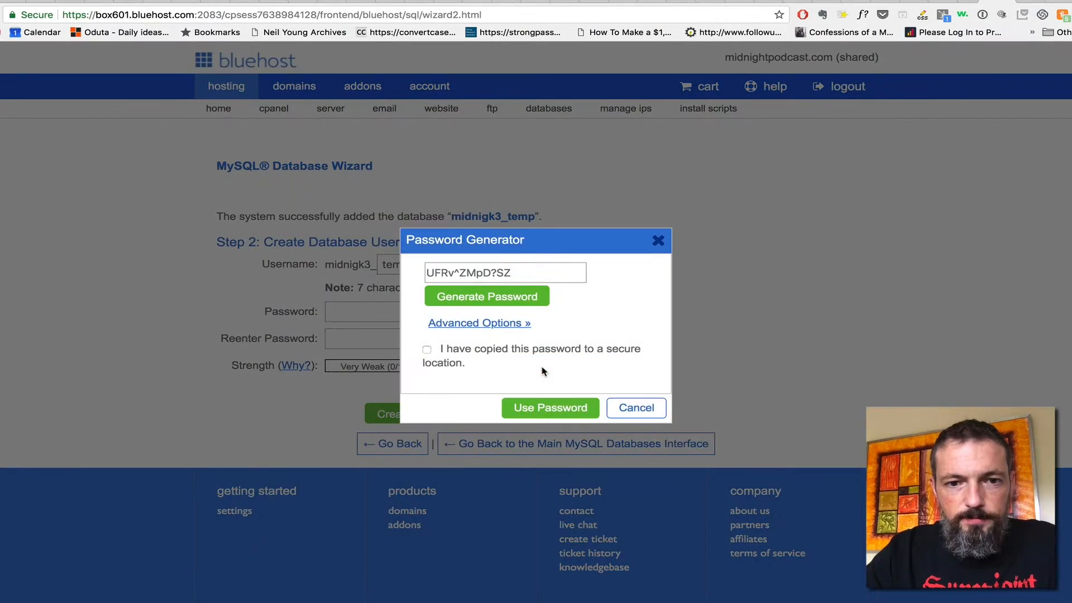
drag(520, 271, 416, 273)
key(super+c)
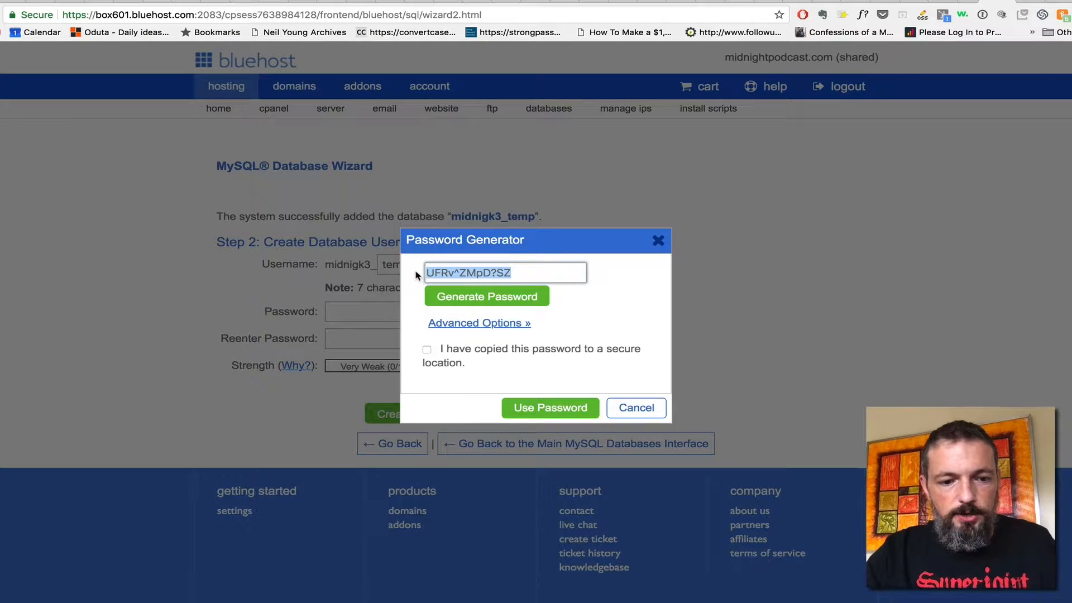
key(super+Tab)
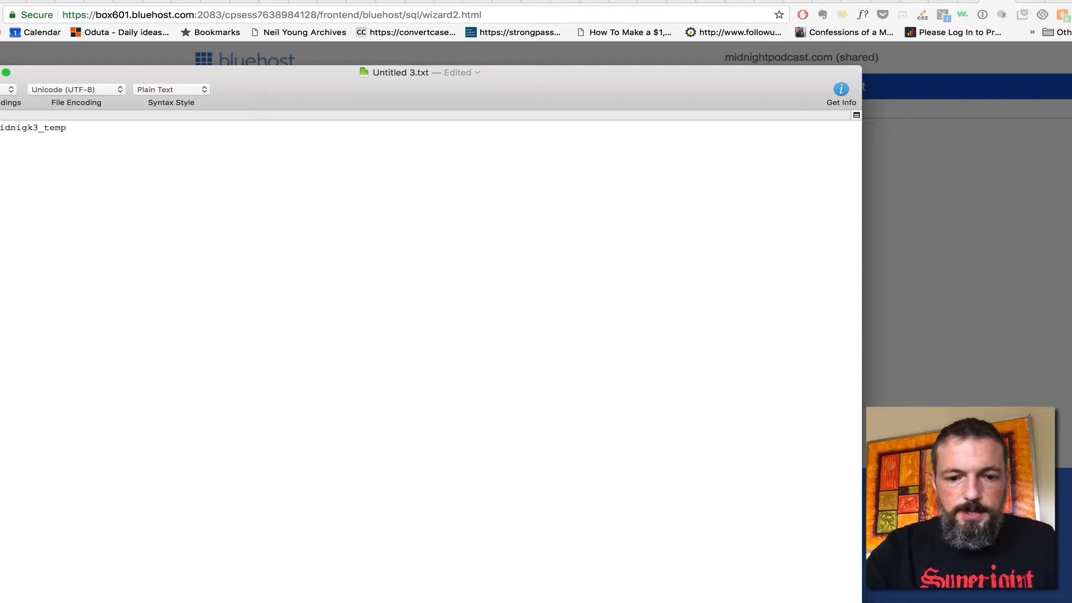
key(super+v)
click(955, 192)
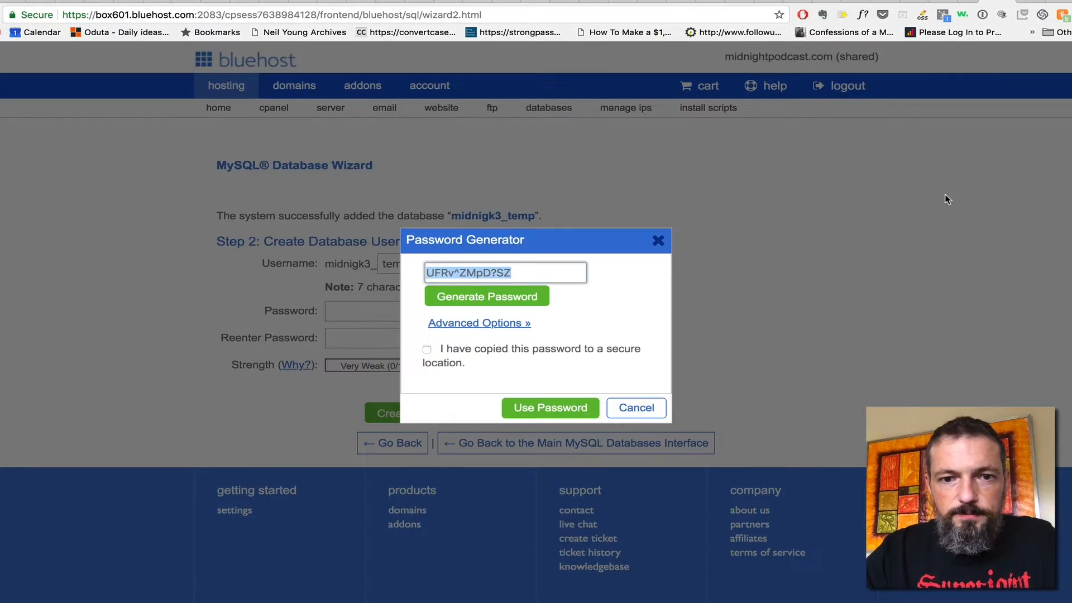
click(427, 349)
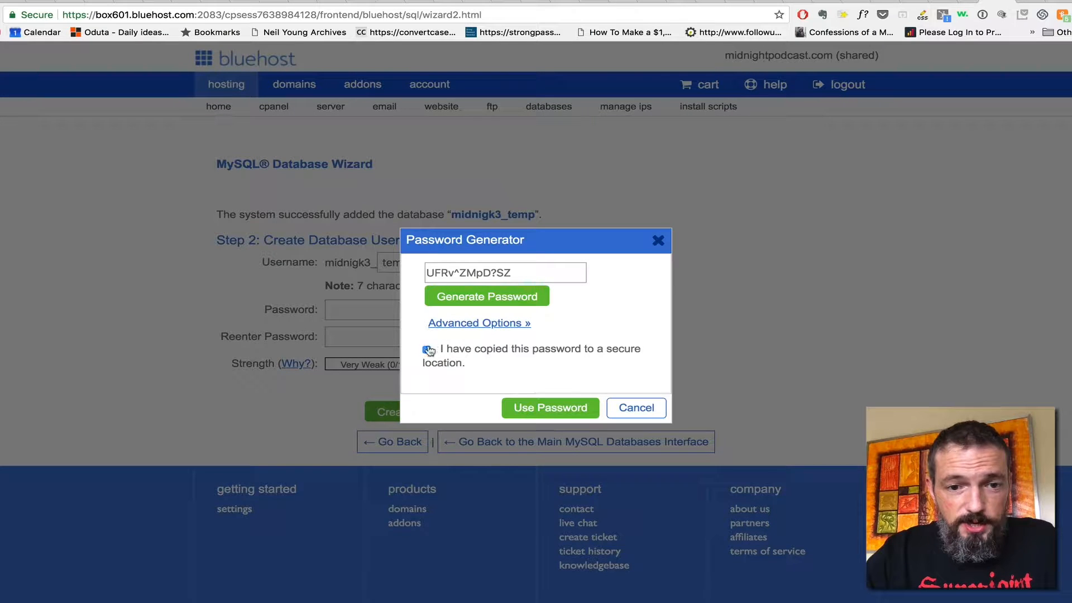
click(544, 409)
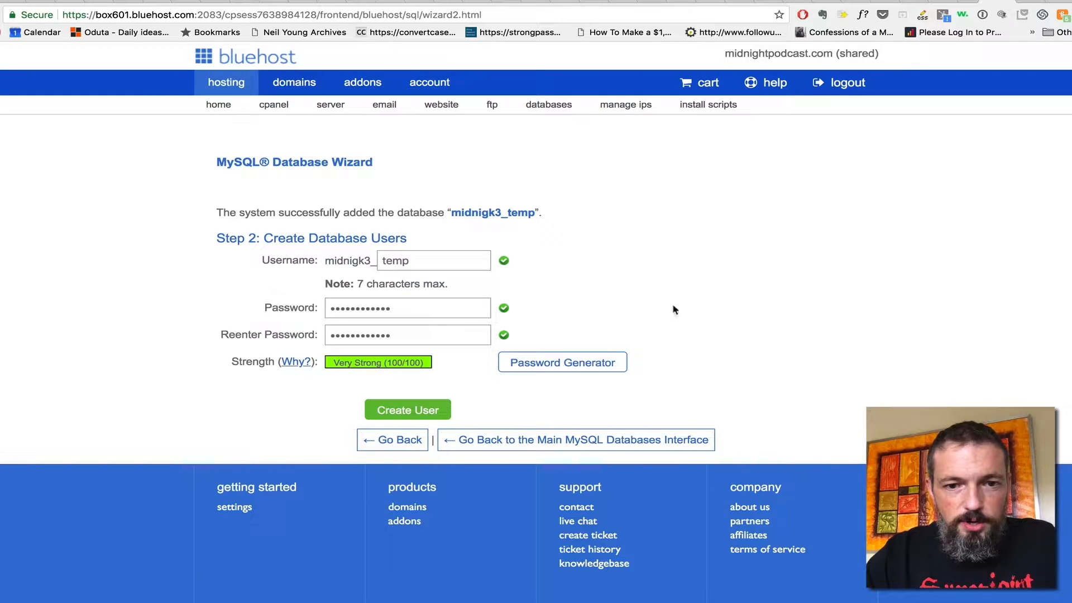
Step: Create the database user
scroll(686, 324, down, 1)
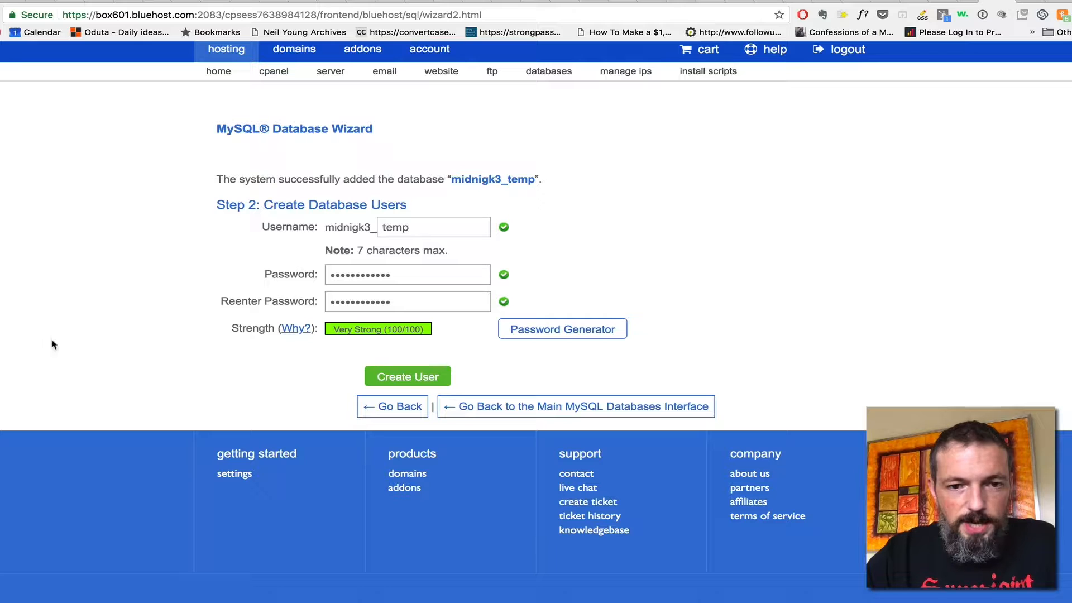
click(401, 378)
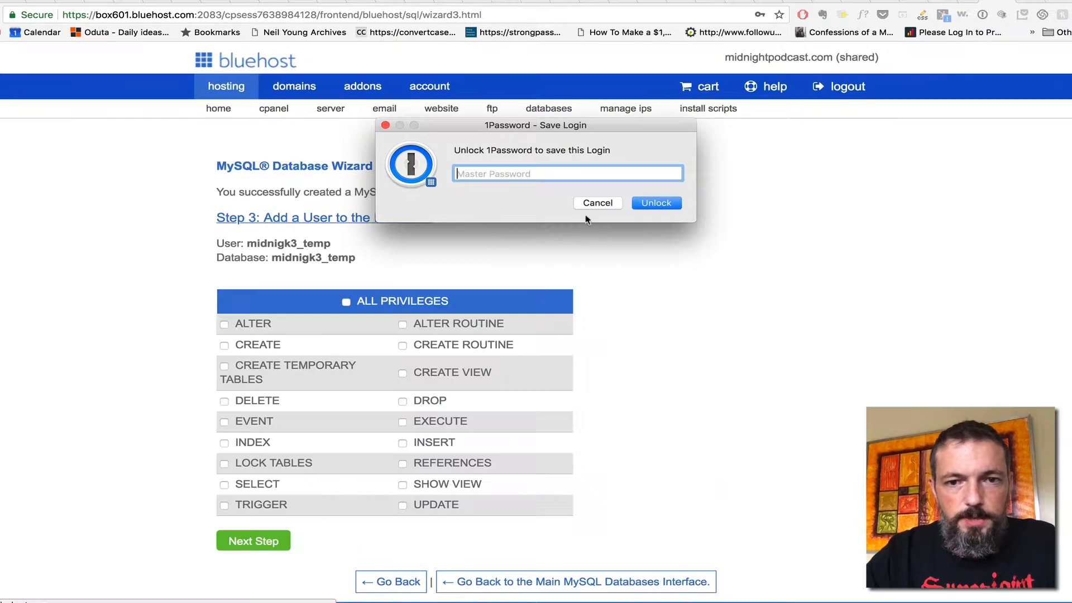
click(592, 204)
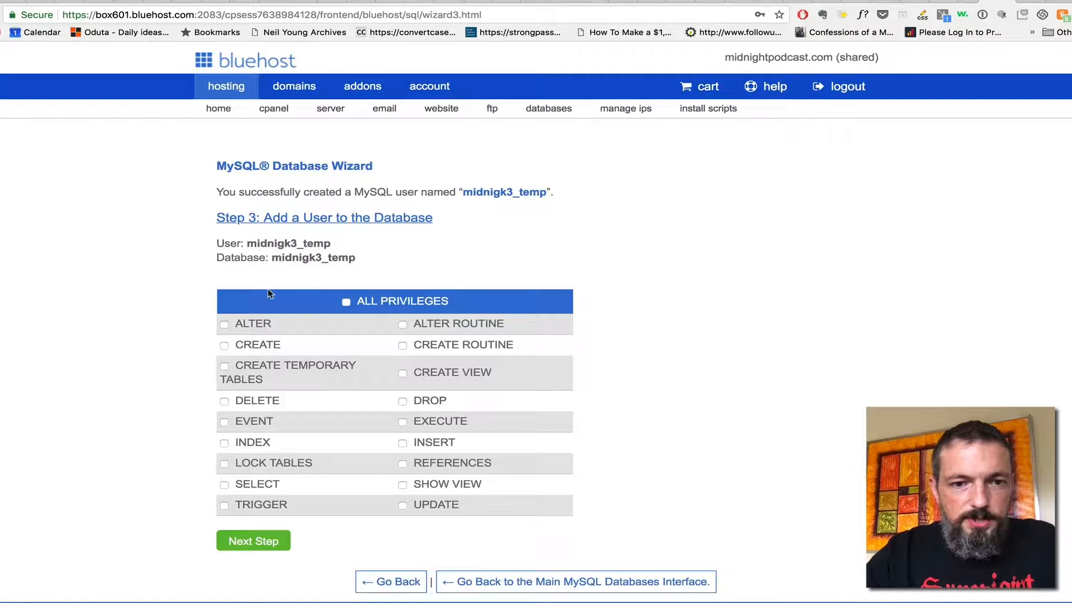
Step: Grant the user all privileges on the database and finish the wizard
click(347, 300)
scroll(615, 301, down, 2)
scroll(615, 301, down, 2)
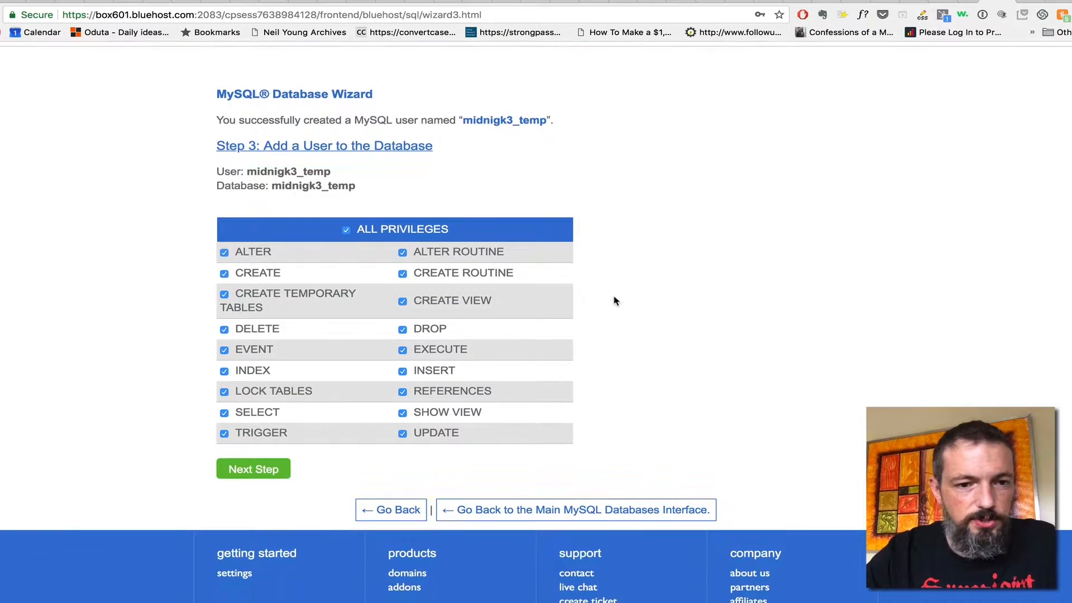
click(254, 467)
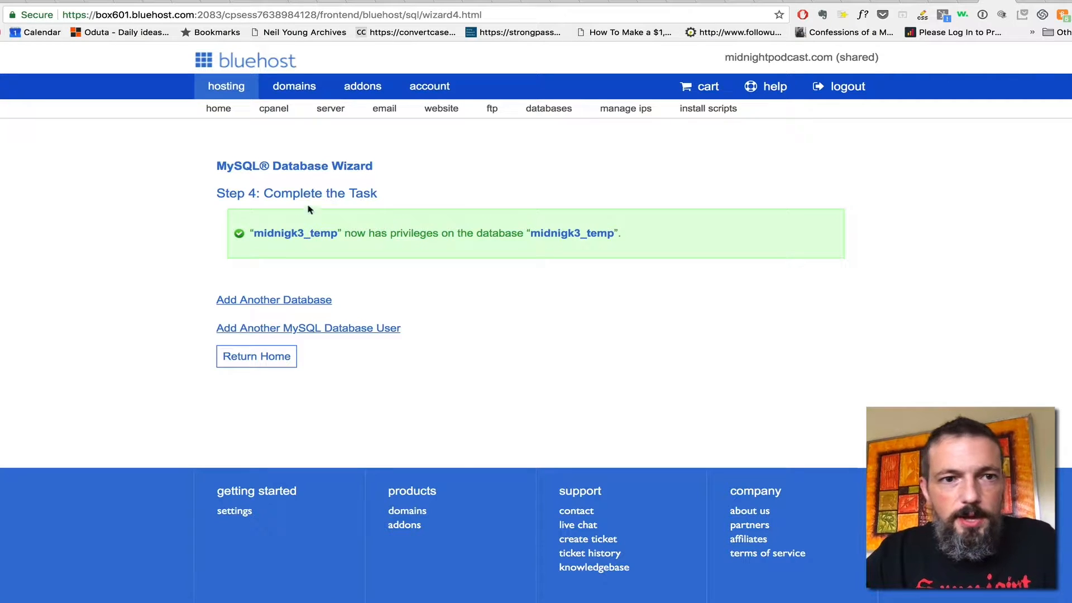
Step: Go to wordpress.org and download the WordPress 4.9.5 zip package
click(298, 13)
text(wordpress.org)
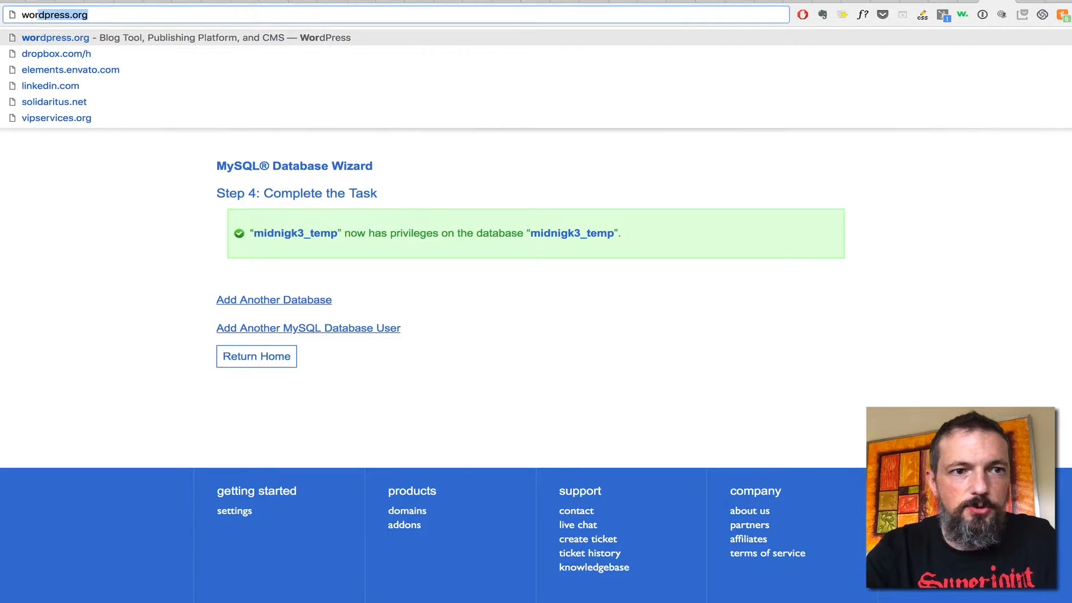
key(Return)
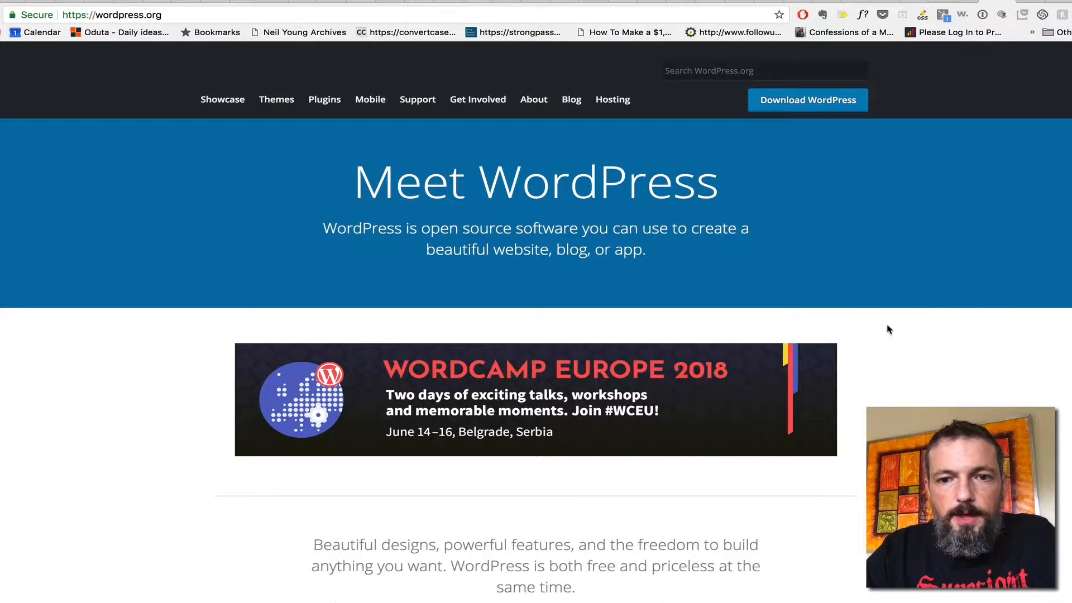
click(800, 101)
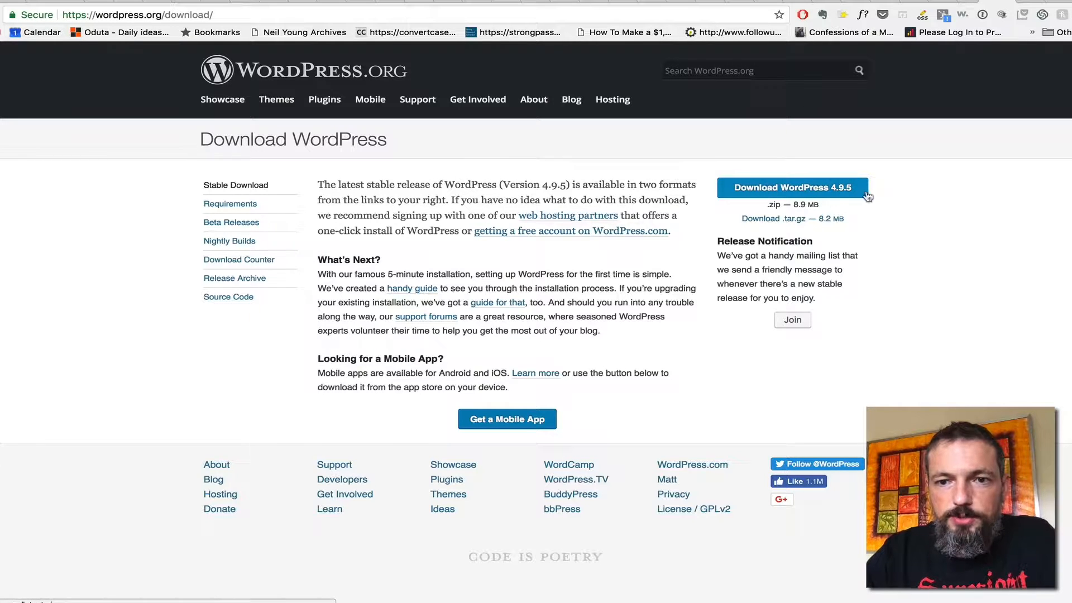
click(782, 192)
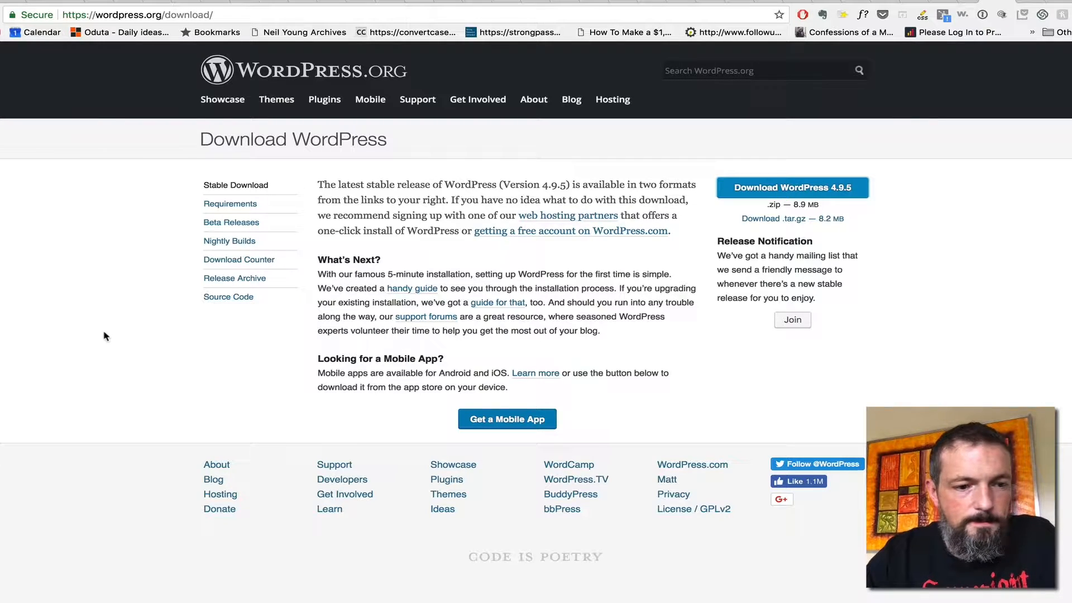
Step: Reveal the downloaded wordpress-4.9.5.zip in Finder and extract it into a wordpress folder
right_click(85, 590)
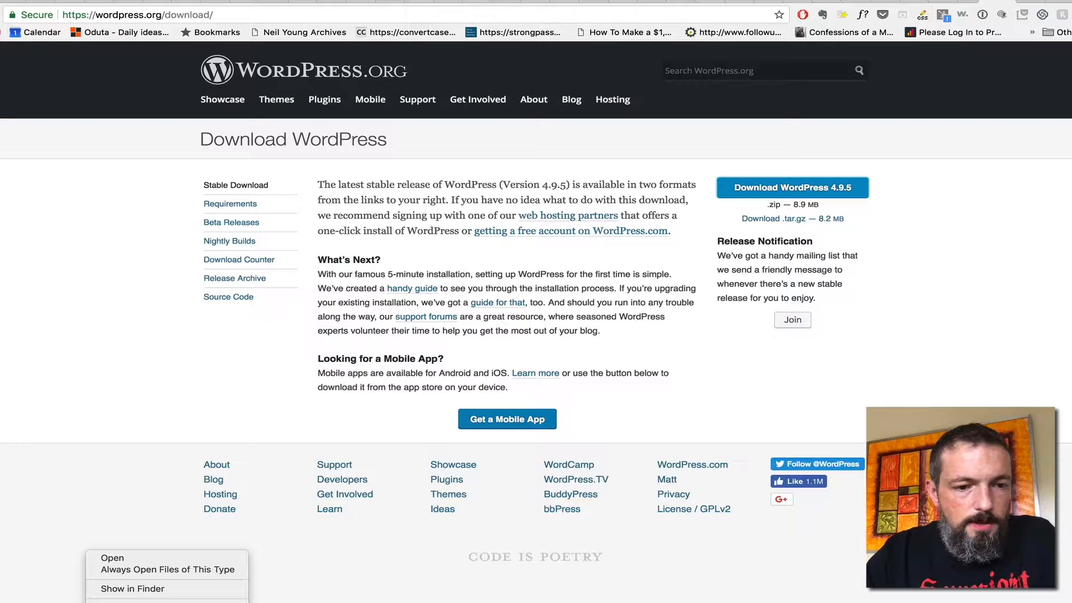
click(125, 588)
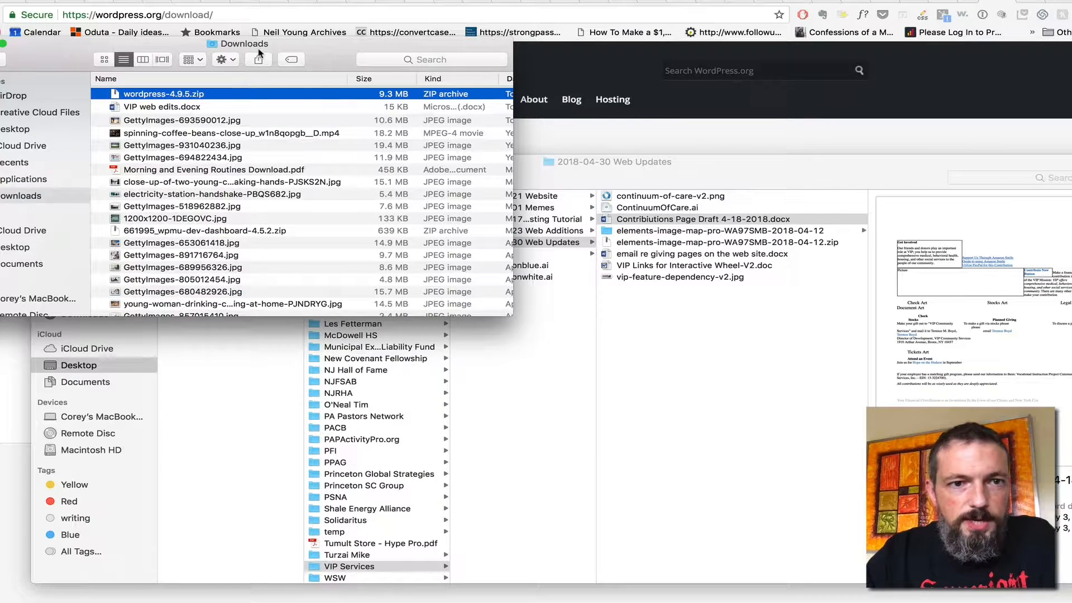
drag(277, 35, 511, 121)
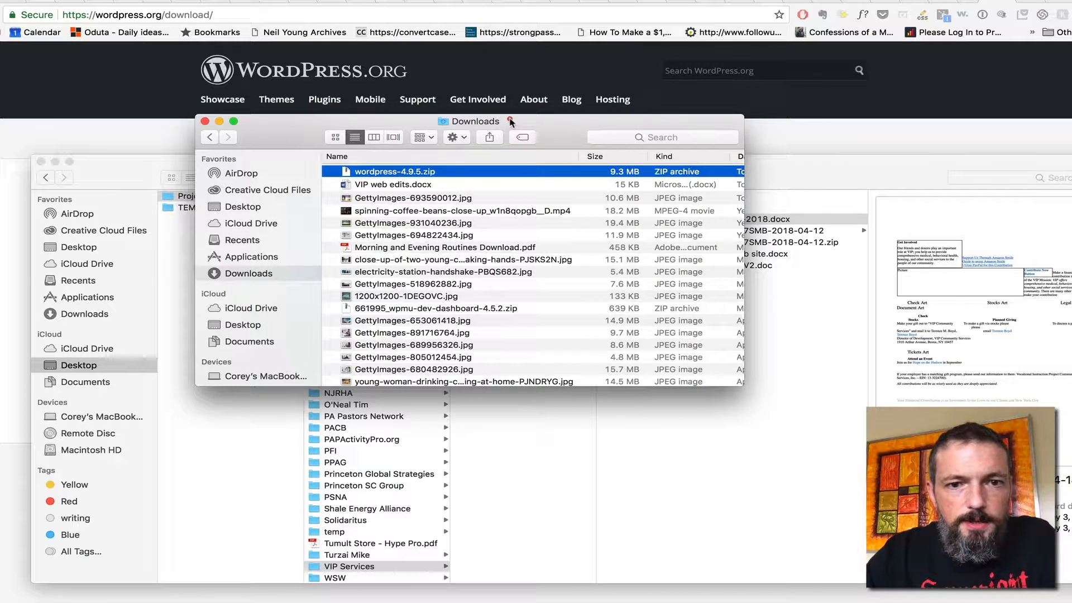
double_click(347, 175)
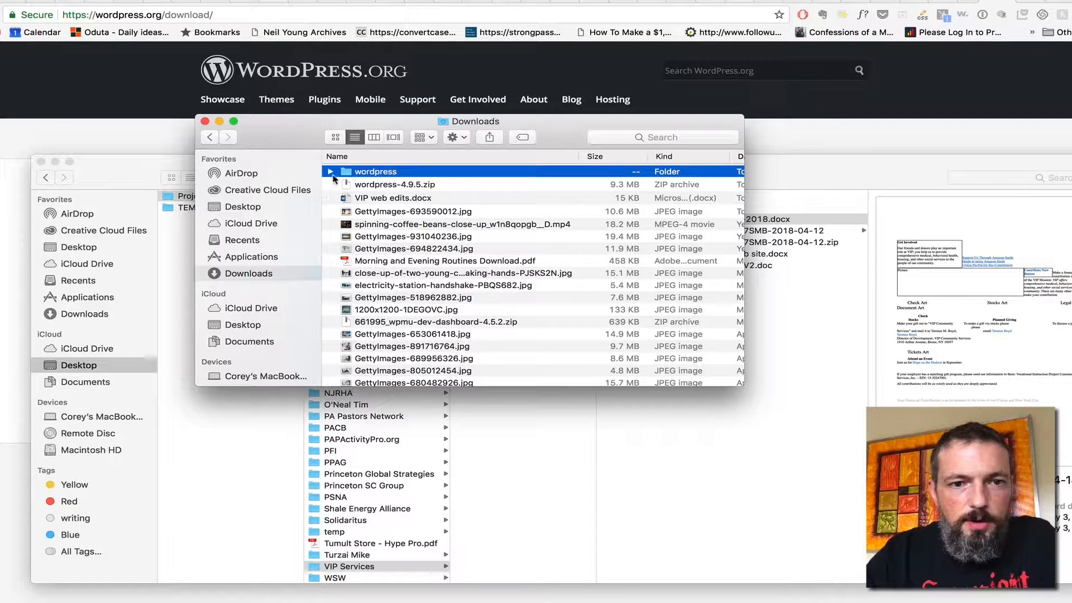
click(331, 172)
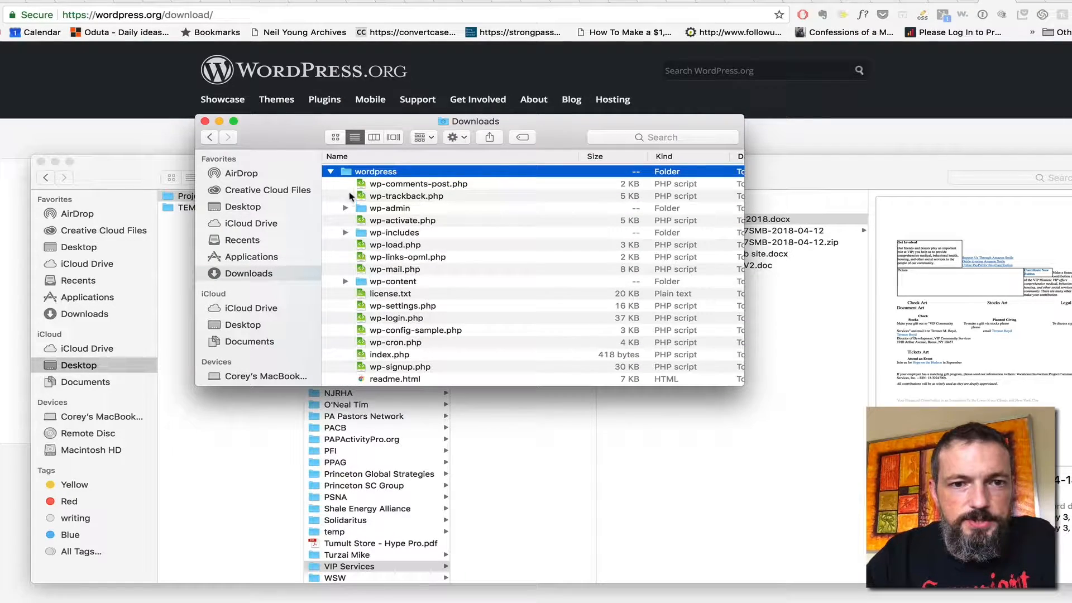
click(332, 172)
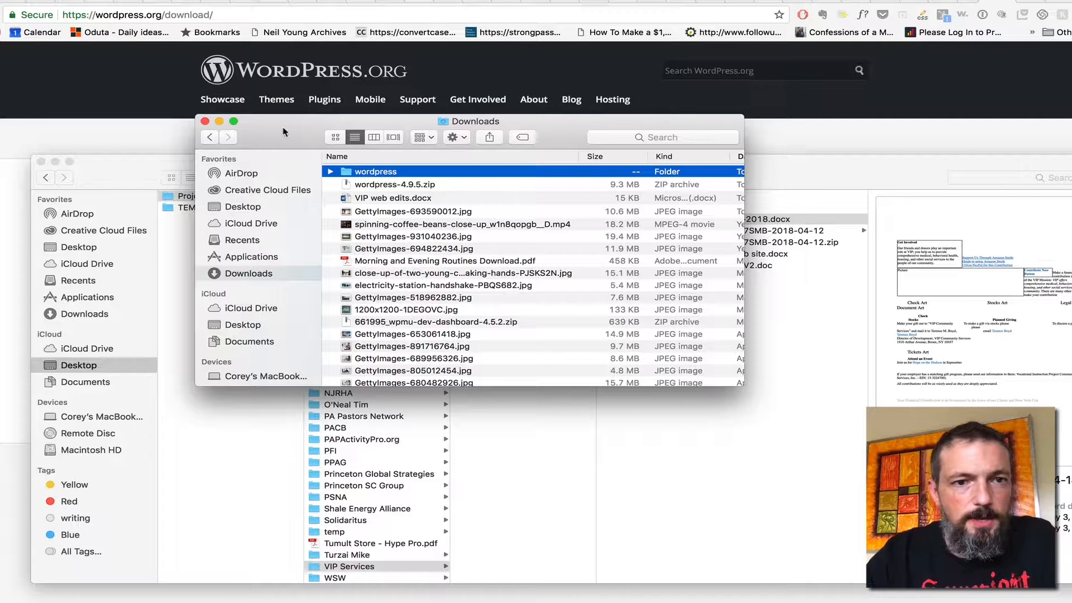
drag(285, 129, 311, 124)
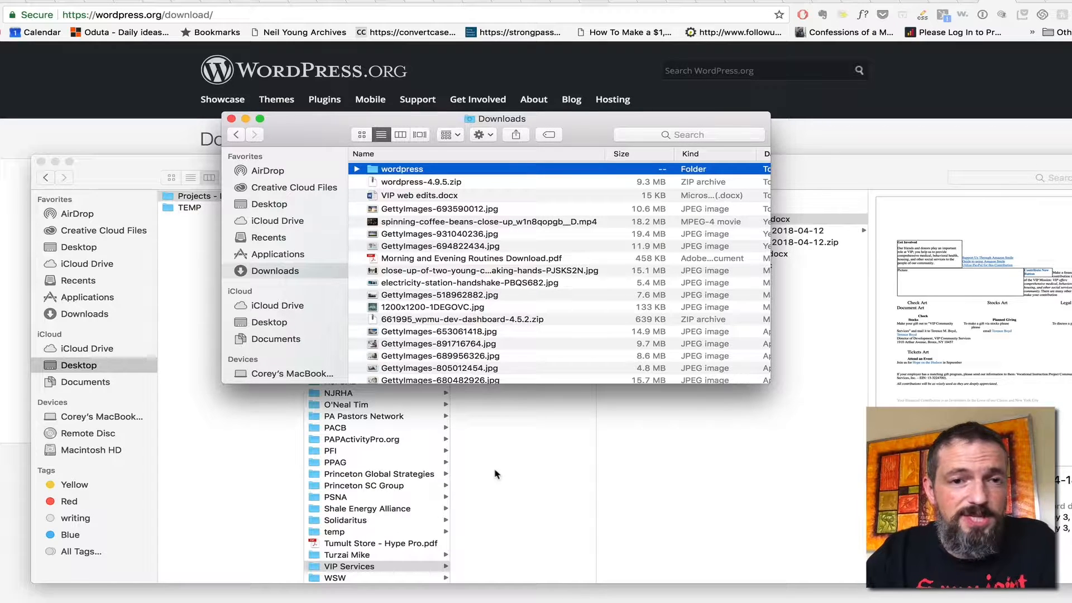
drag(422, 124, 425, 122)
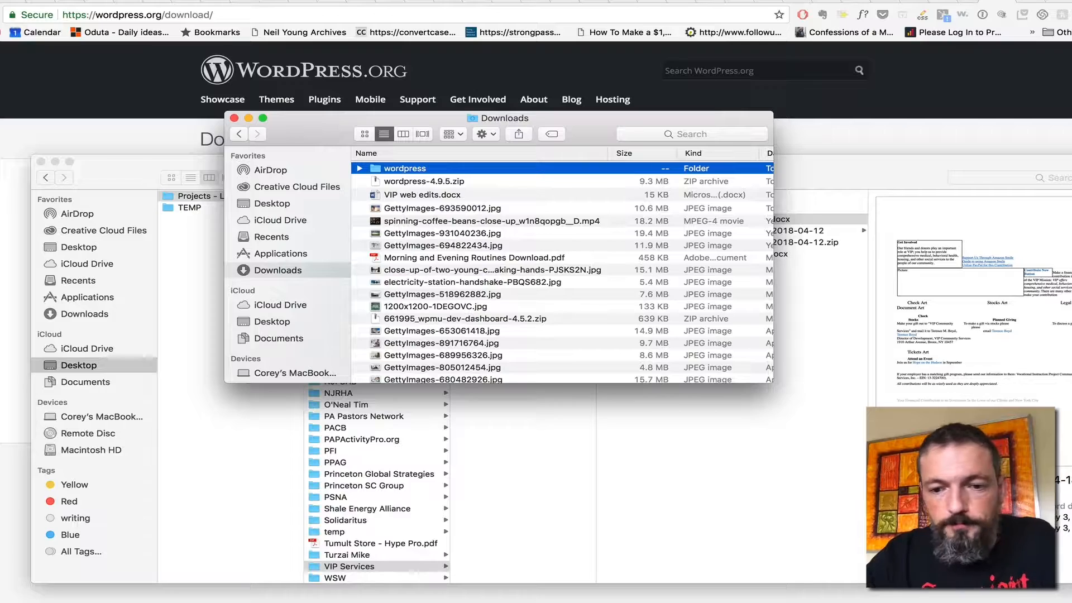
Step: Switch to FileZilla and browse the remote server's home and public_html folders
key(super+Tab)
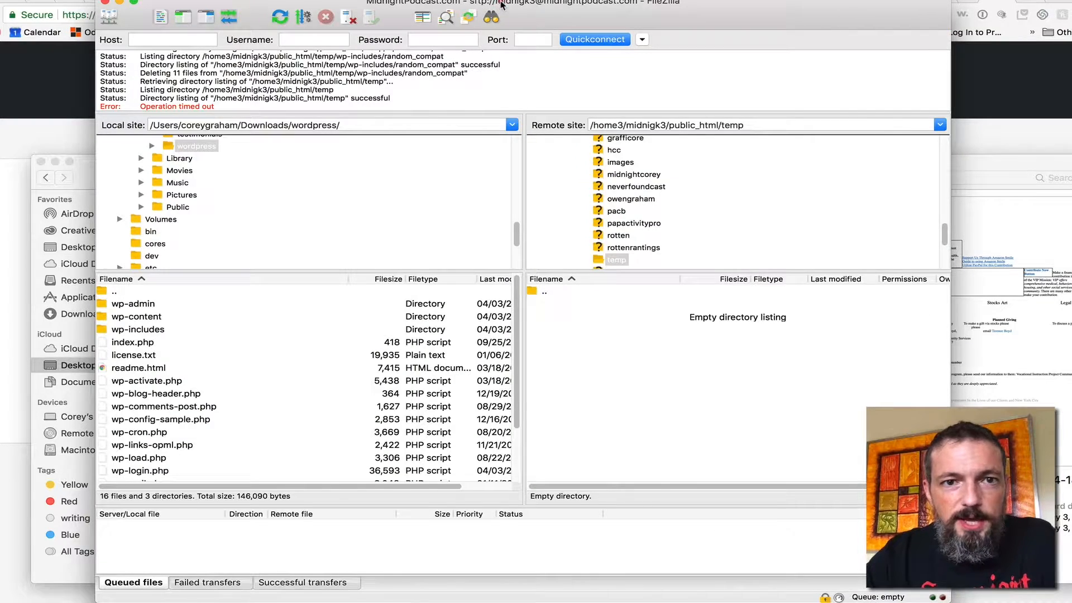
drag(501, 4, 506, 2)
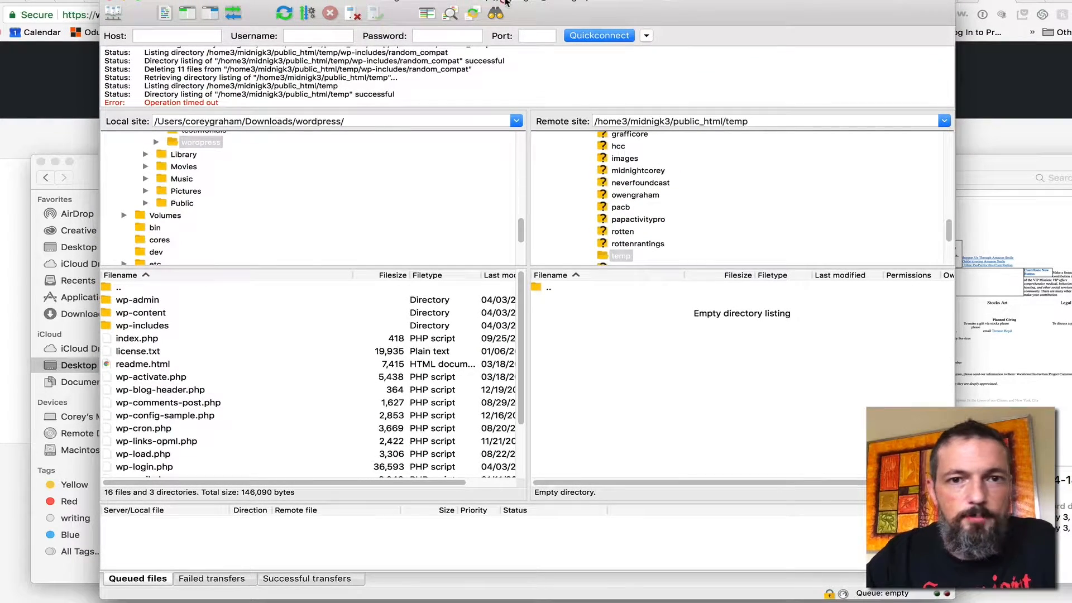
double_click(539, 292)
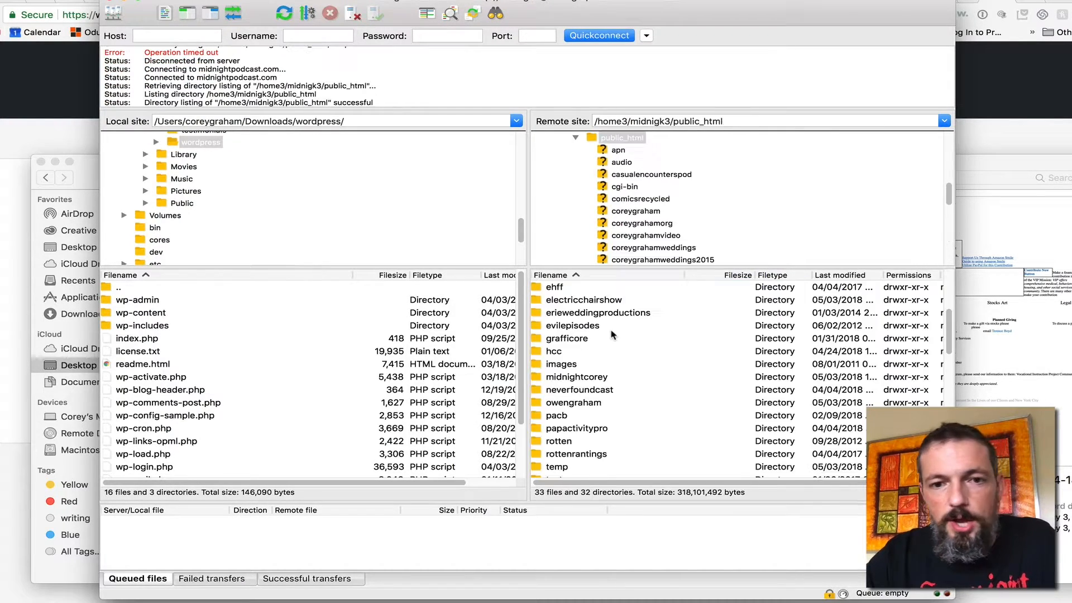
scroll(598, 321, up, 4)
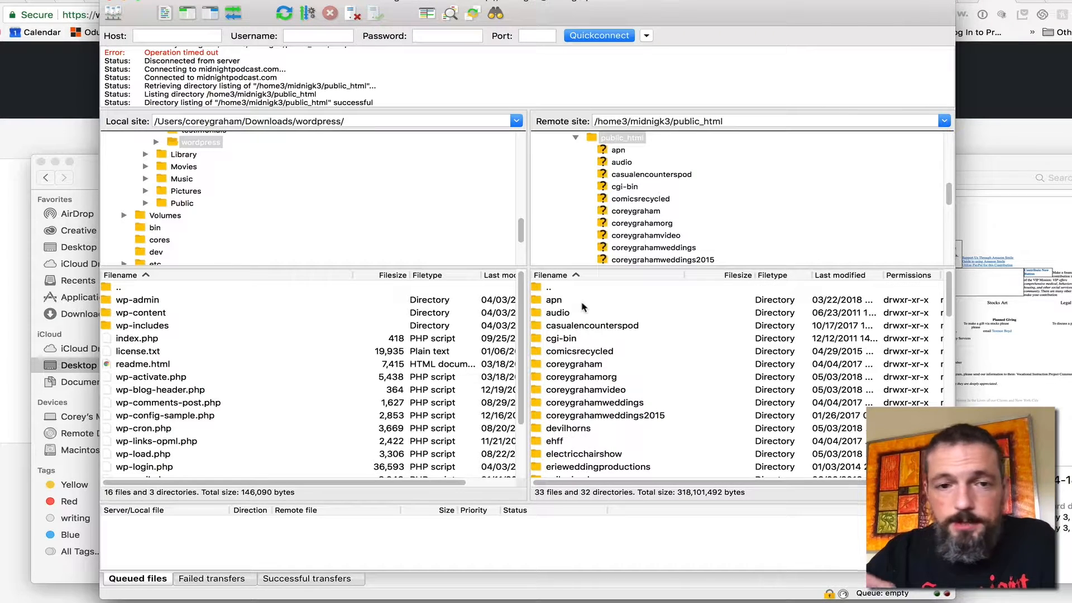
double_click(539, 288)
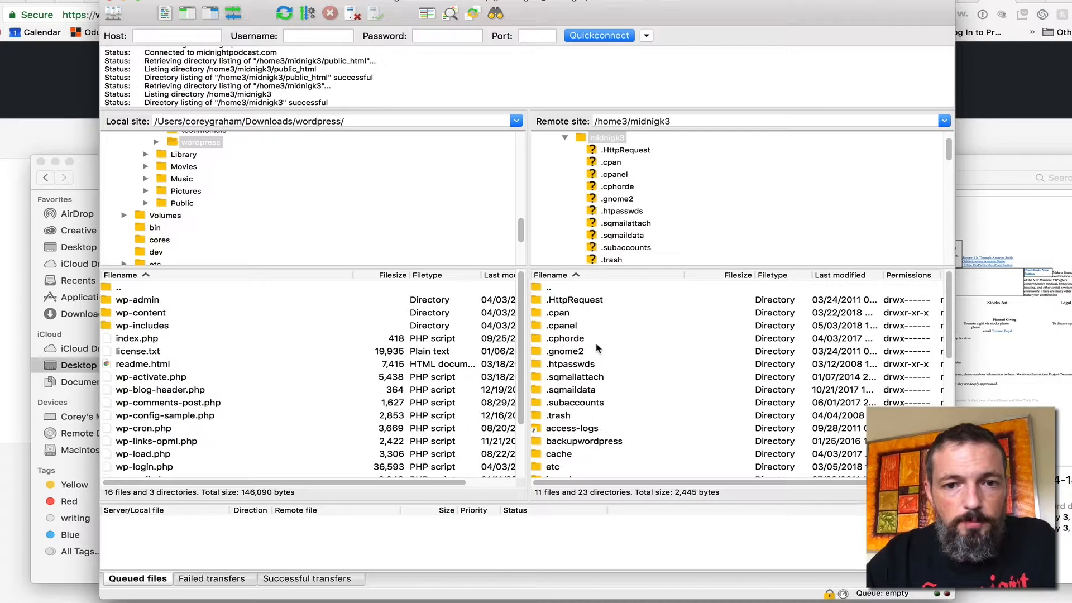
scroll(597, 348, right, 2)
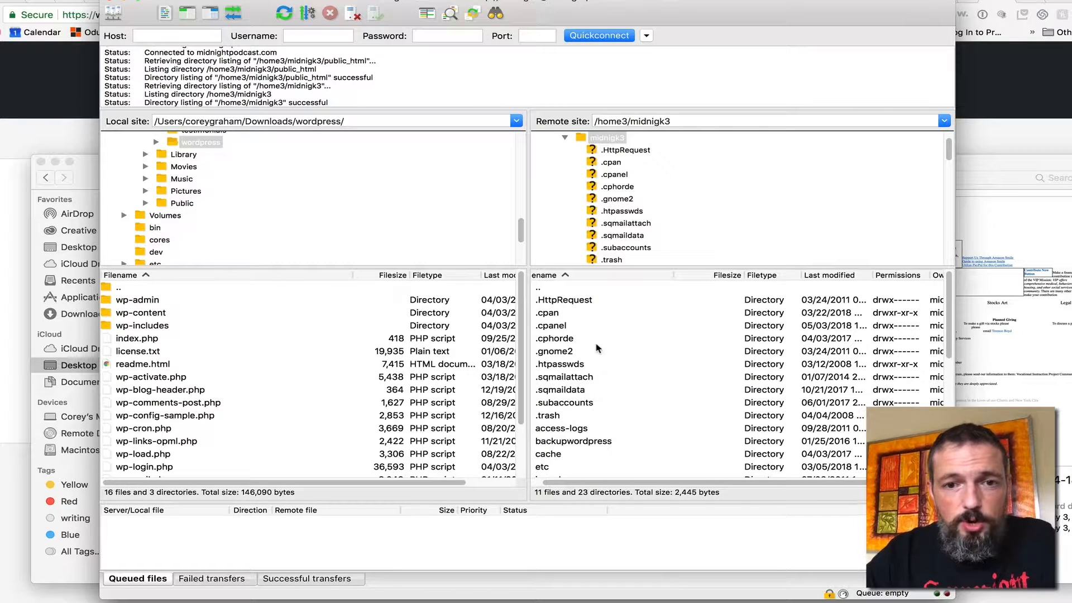
scroll(593, 325, left, 2)
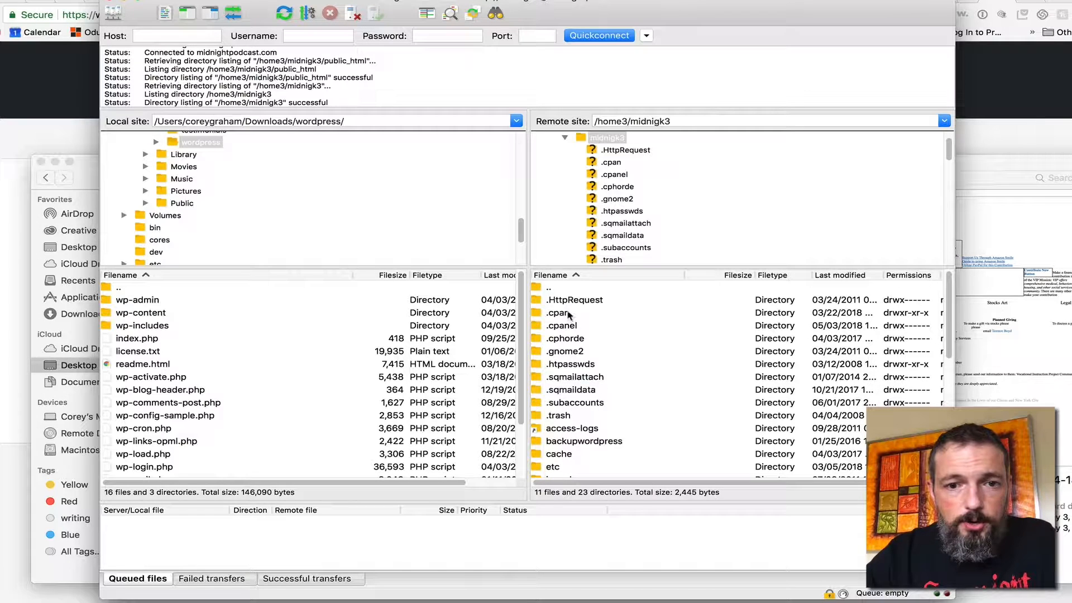
scroll(563, 306, down, 4)
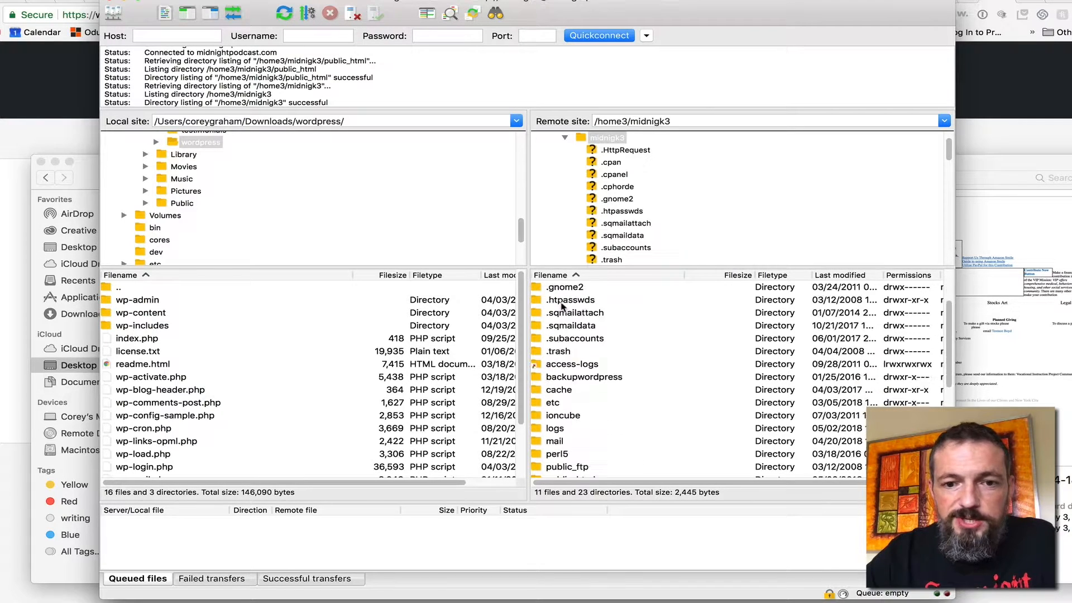
scroll(601, 389, up, 2)
scroll(601, 389, down, 5)
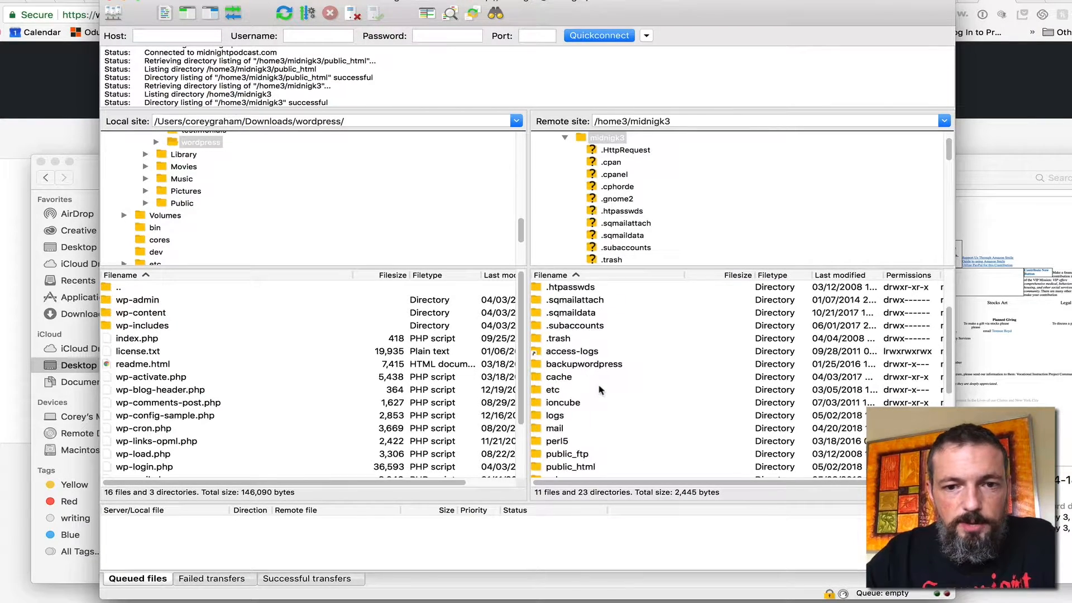
scroll(601, 390, up, 6)
scroll(601, 389, down, 2)
scroll(601, 389, down, 5)
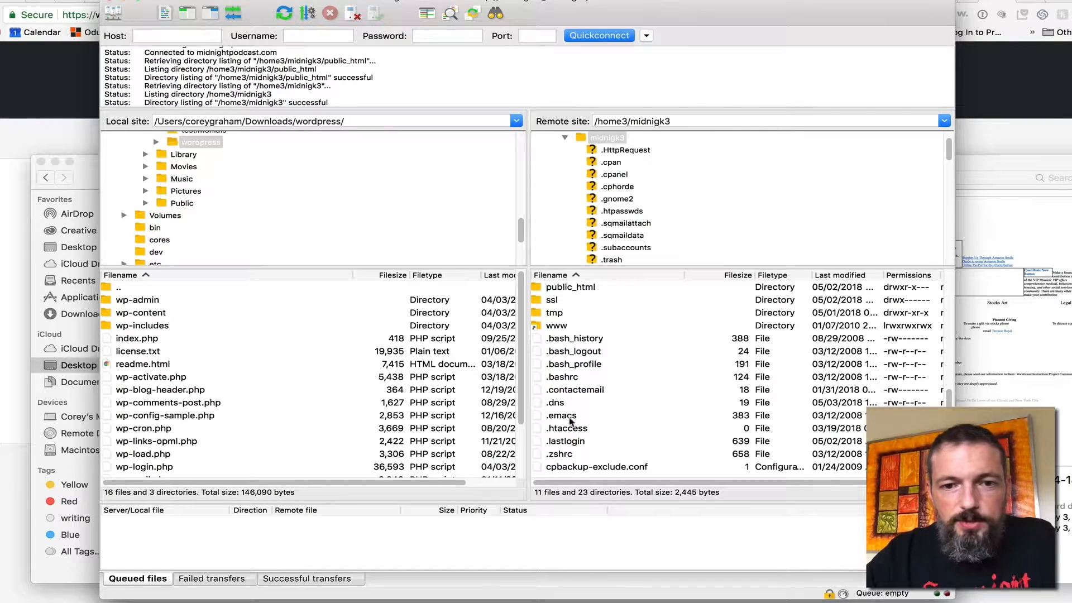
scroll(574, 389, up, 8)
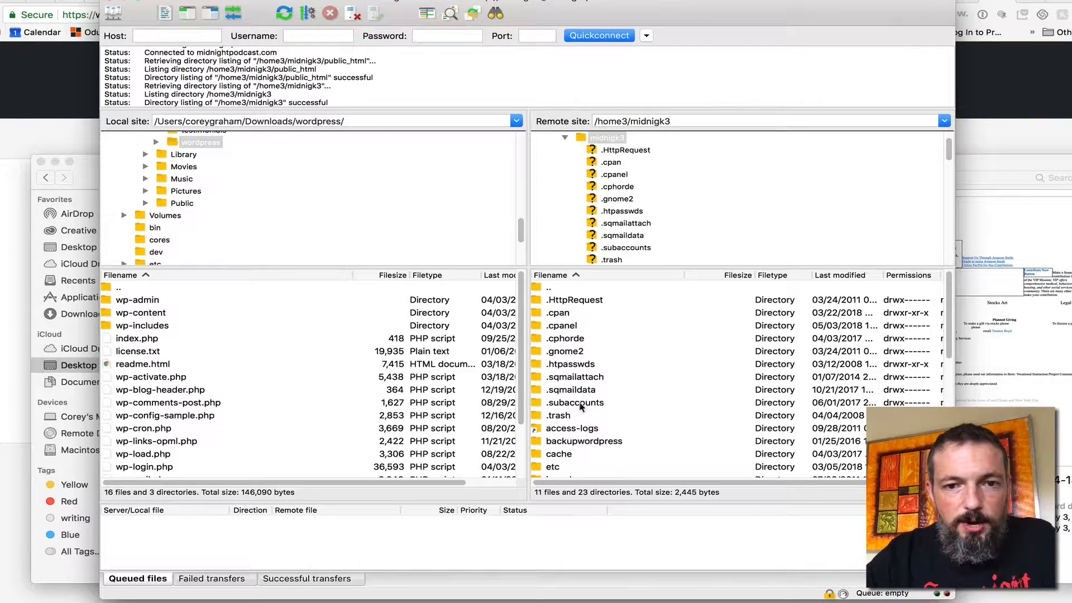
scroll(582, 389, down, 3)
scroll(648, 388, down, 5)
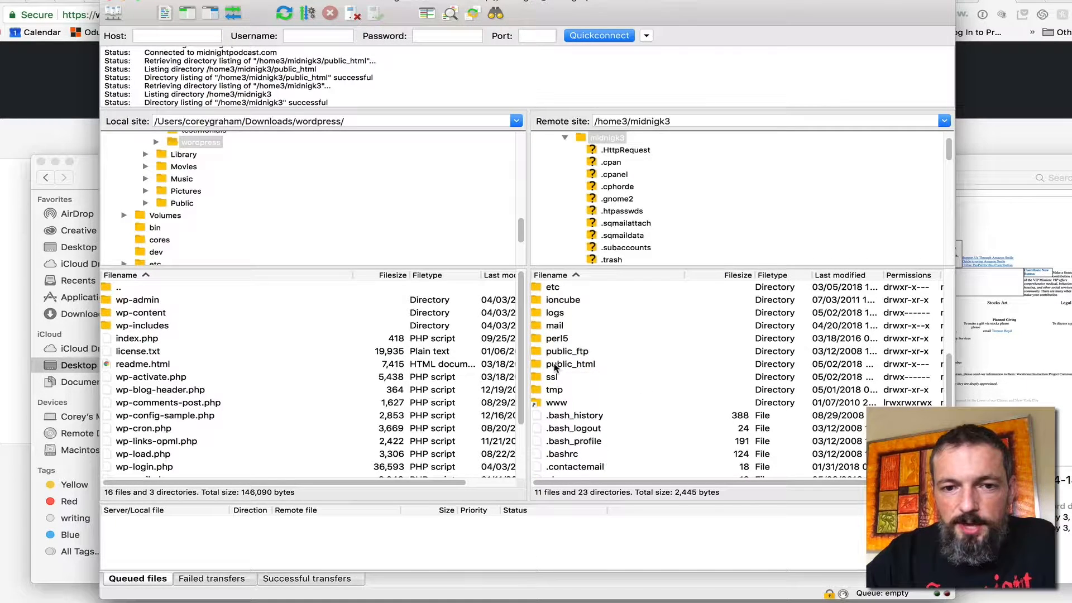
double_click(556, 367)
scroll(686, 366, down, 10)
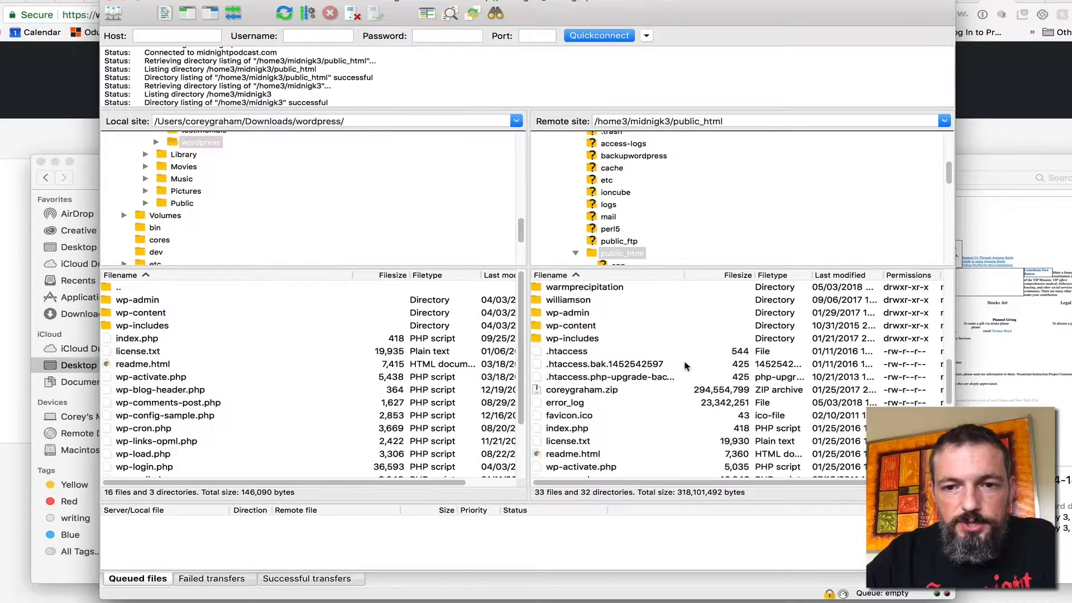
scroll(690, 369, down, 5)
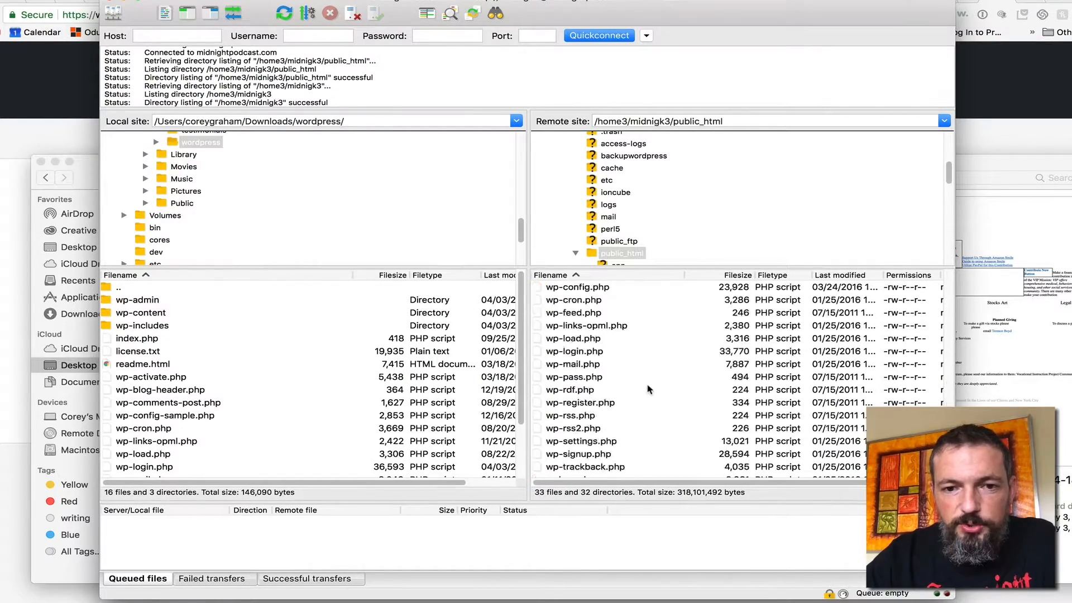
scroll(648, 389, up, 15)
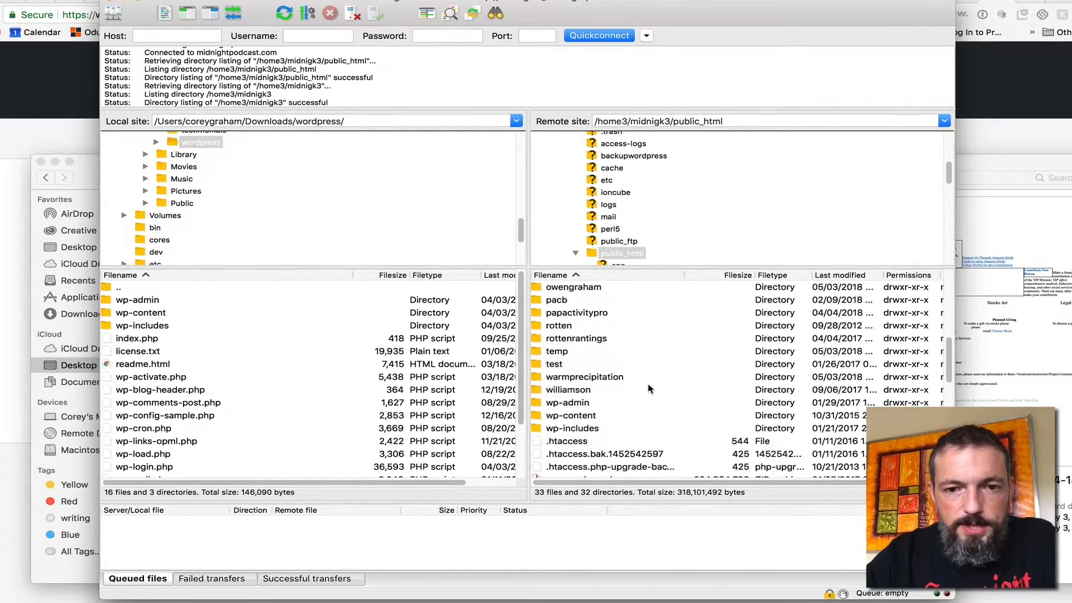
scroll(649, 389, down, 15)
scroll(648, 389, up, 6)
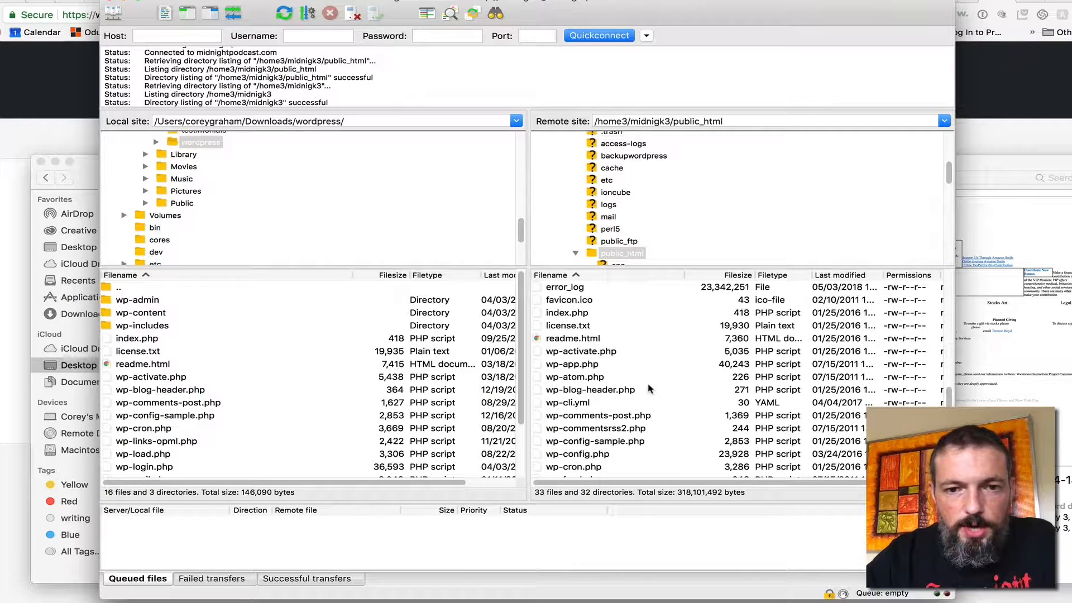
scroll(649, 389, up, 4)
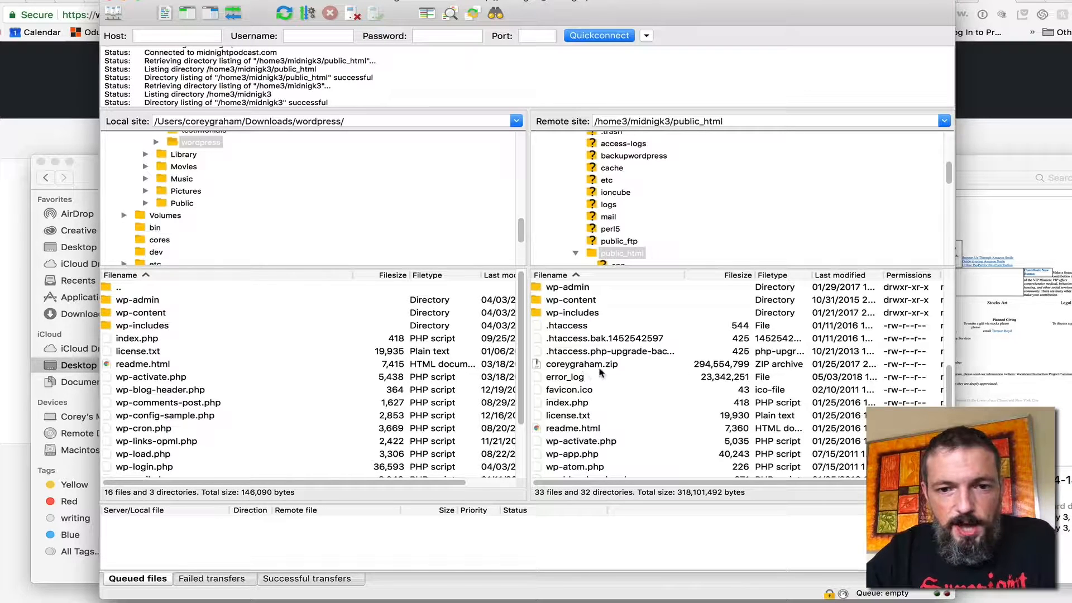
scroll(596, 395, up, 3)
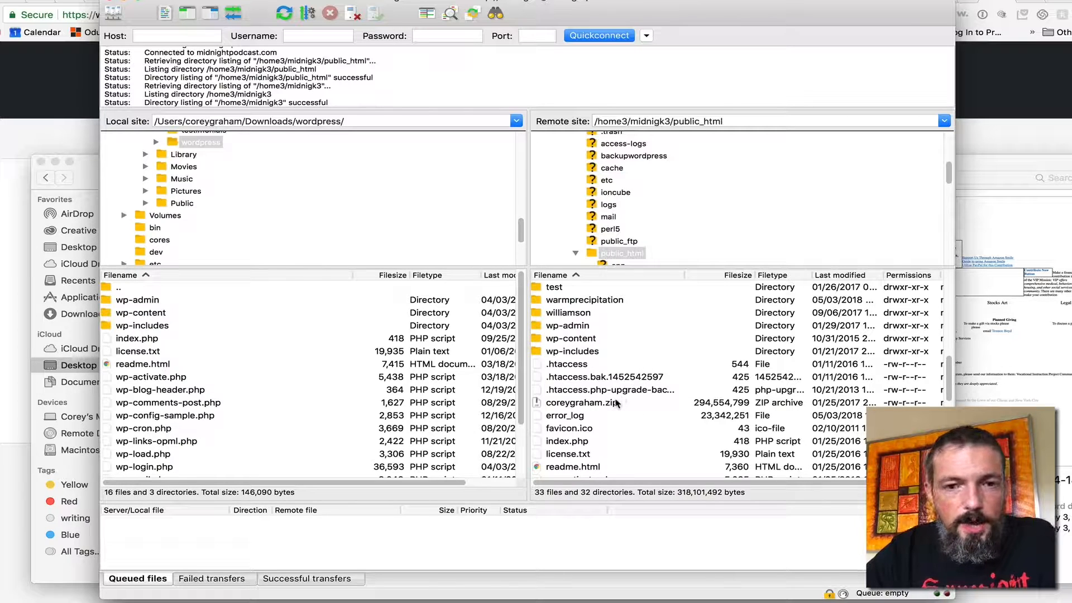
scroll(617, 403, up, 5)
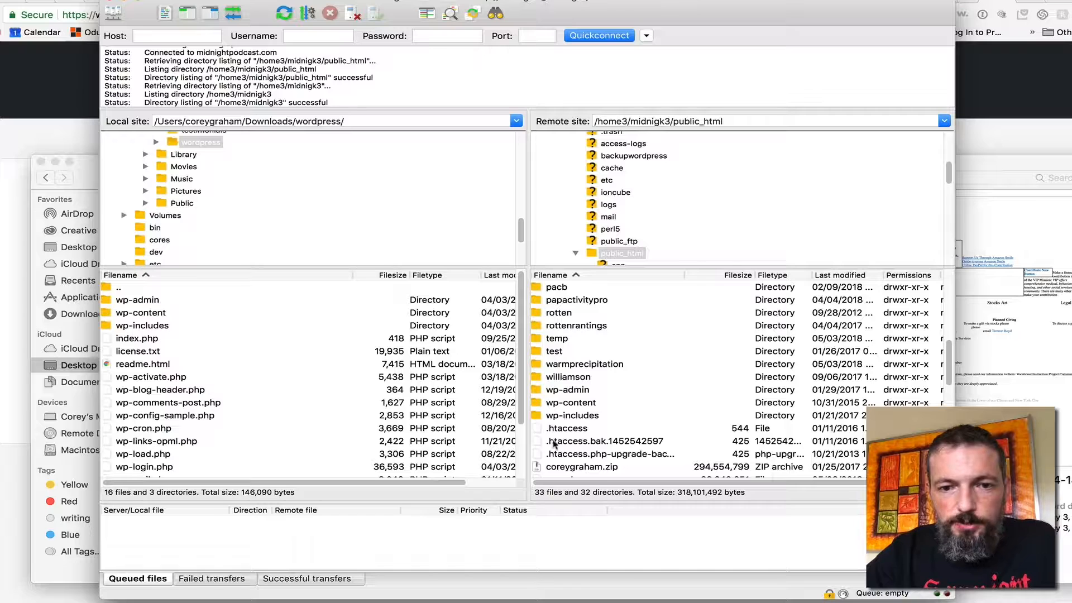
Step: Open the remote public_html/temp folder and upload all files from the extracted wordpress folder into it
double_click(541, 342)
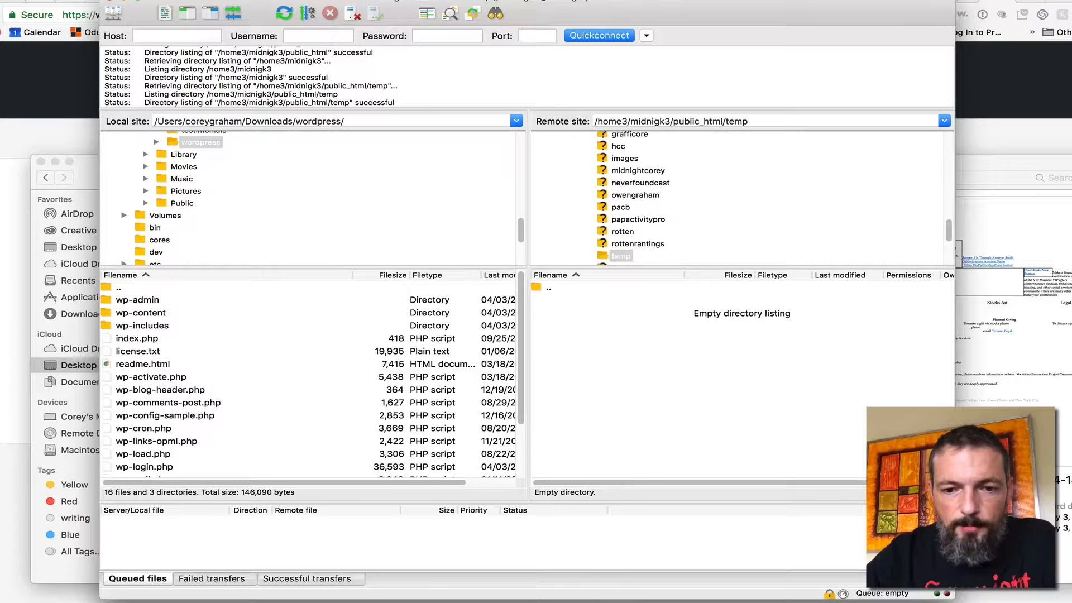
click(669, 597)
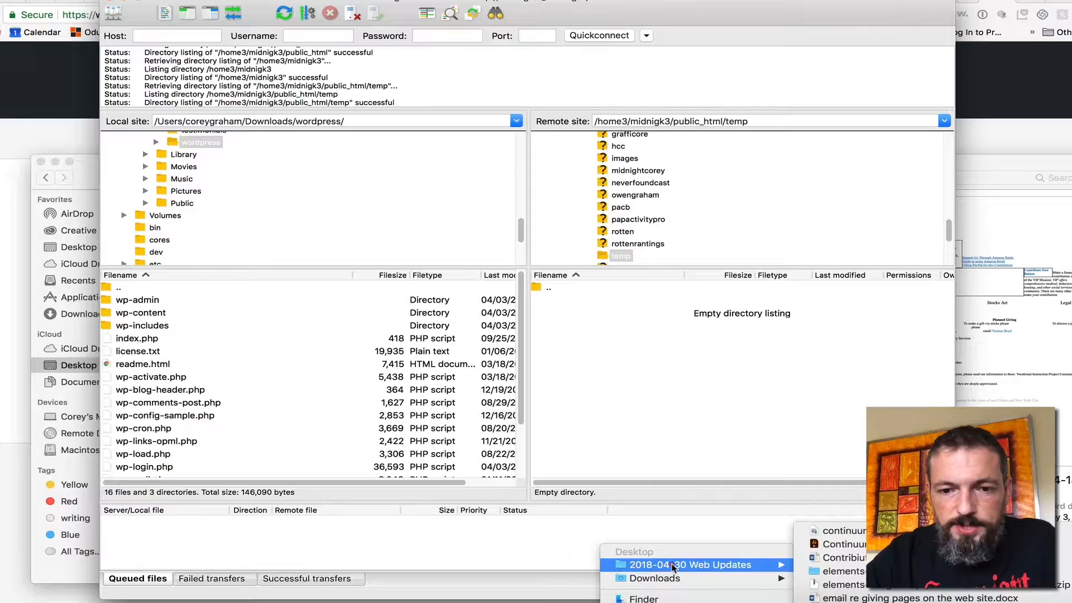
click(654, 578)
scroll(413, 291, down, 5)
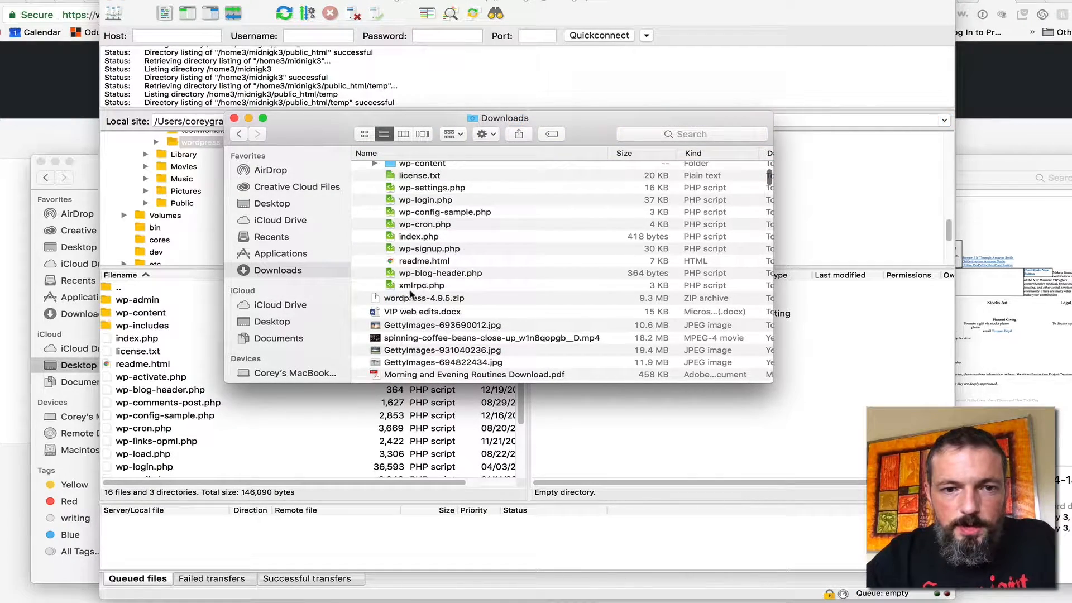
scroll(411, 294, up, 1)
drag(411, 298, 748, 407)
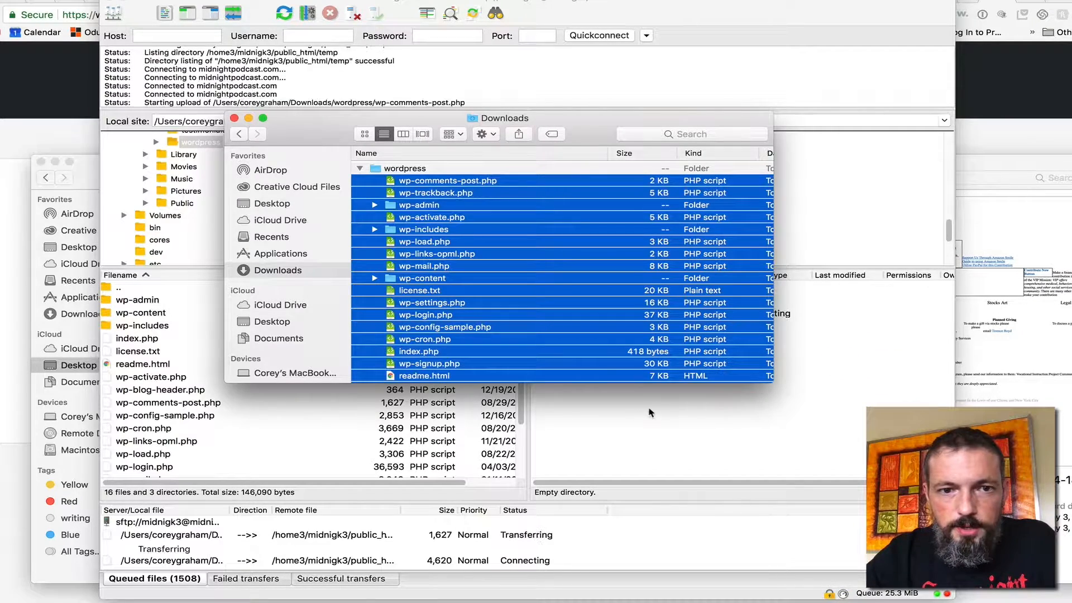
Step: Open the uploaded wp-config-sample.php in the remote temp folder for viewing and editing
click(649, 412)
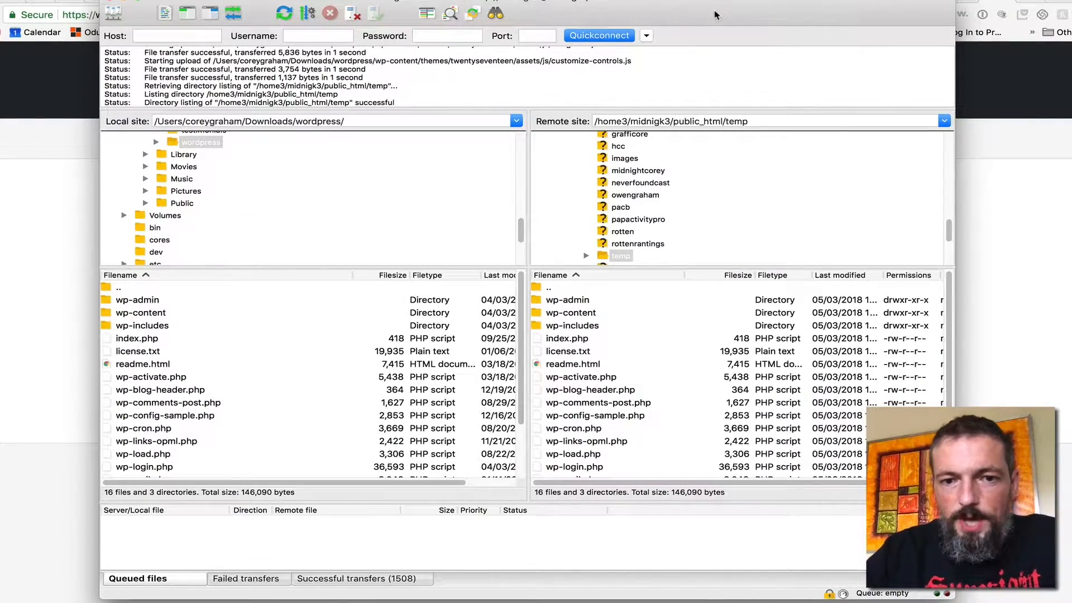
scroll(624, 403, down, 2)
scroll(630, 401, up, 2)
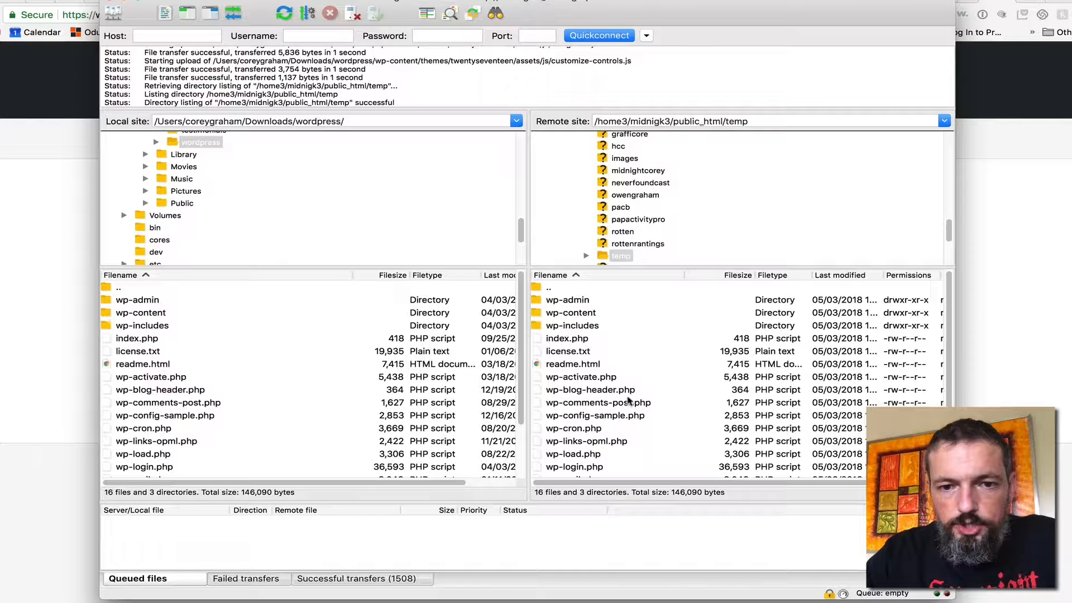
scroll(628, 394, down, 5)
scroll(595, 364, up, 5)
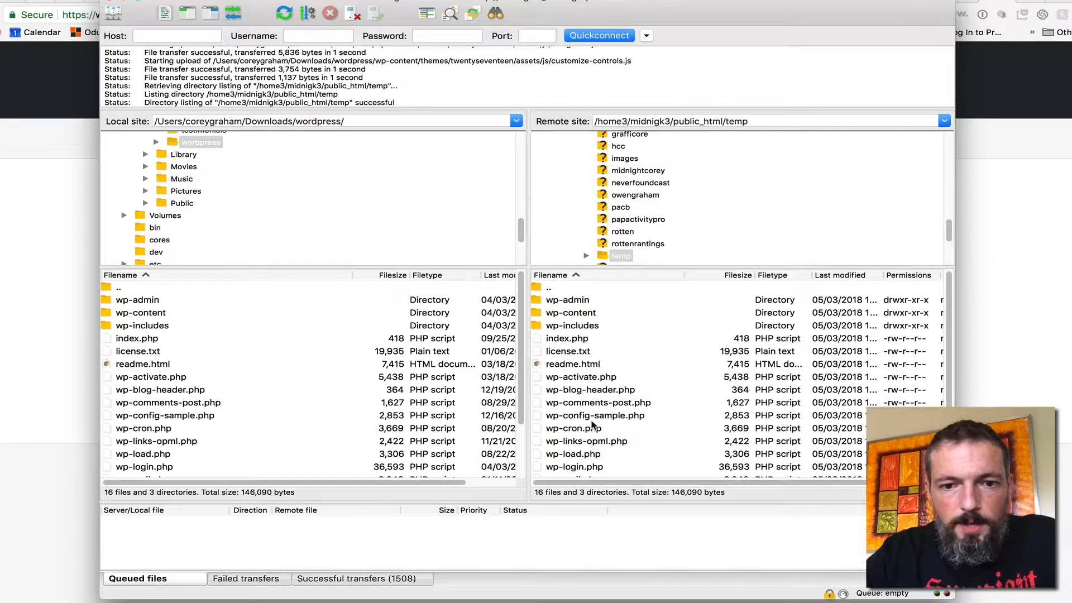
scroll(638, 399, down, 1)
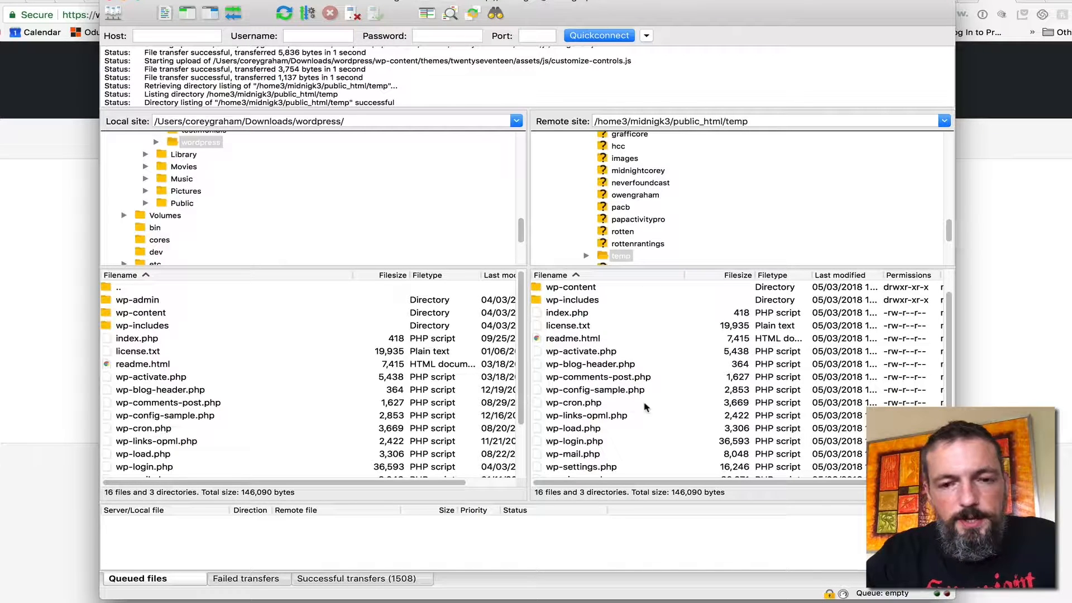
click(560, 395)
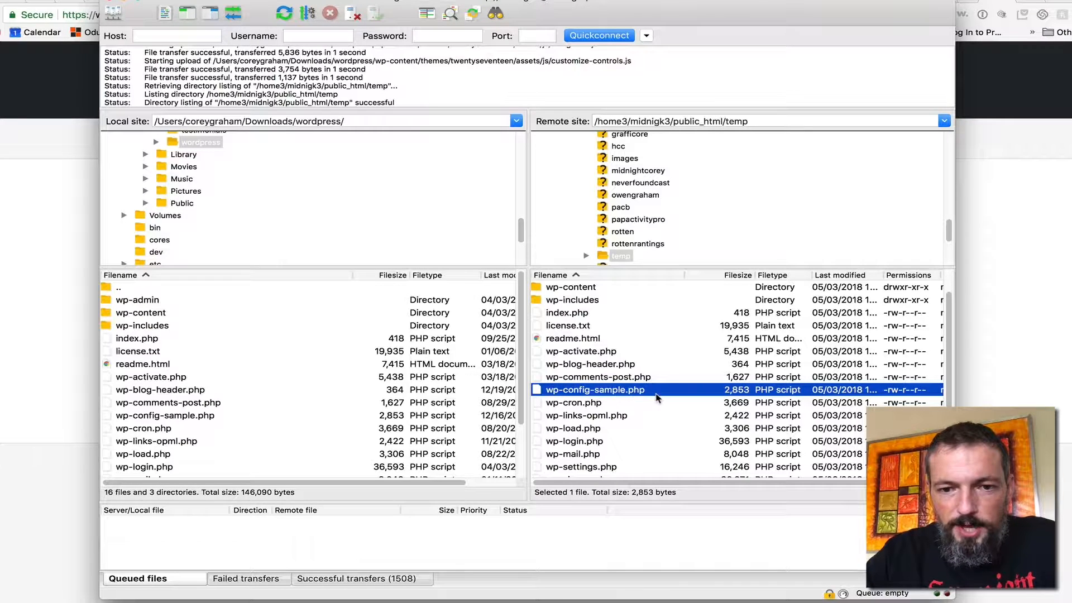
right_click(591, 393)
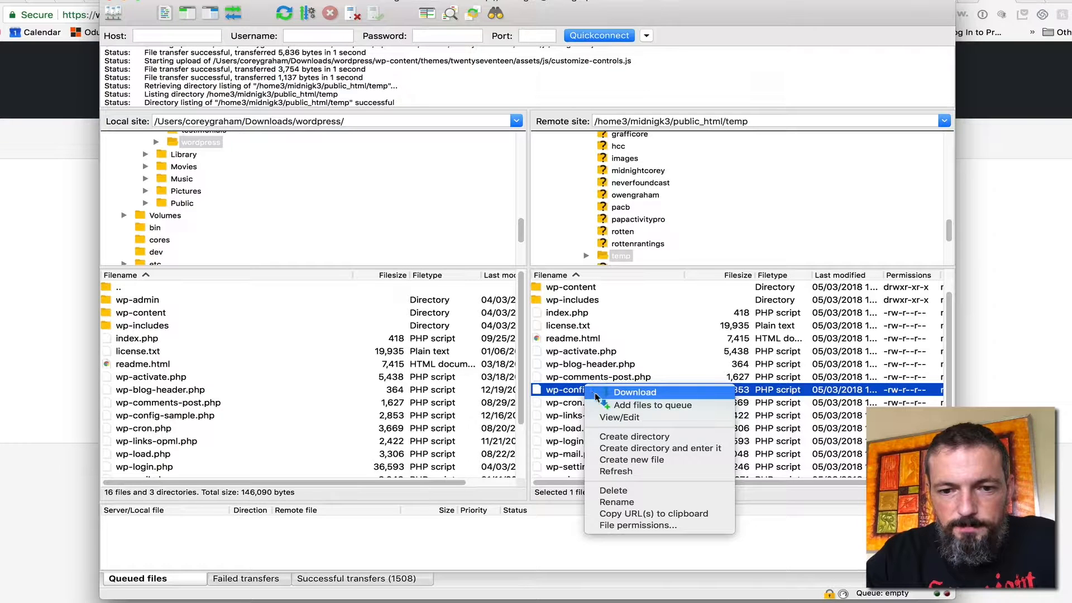
click(620, 417)
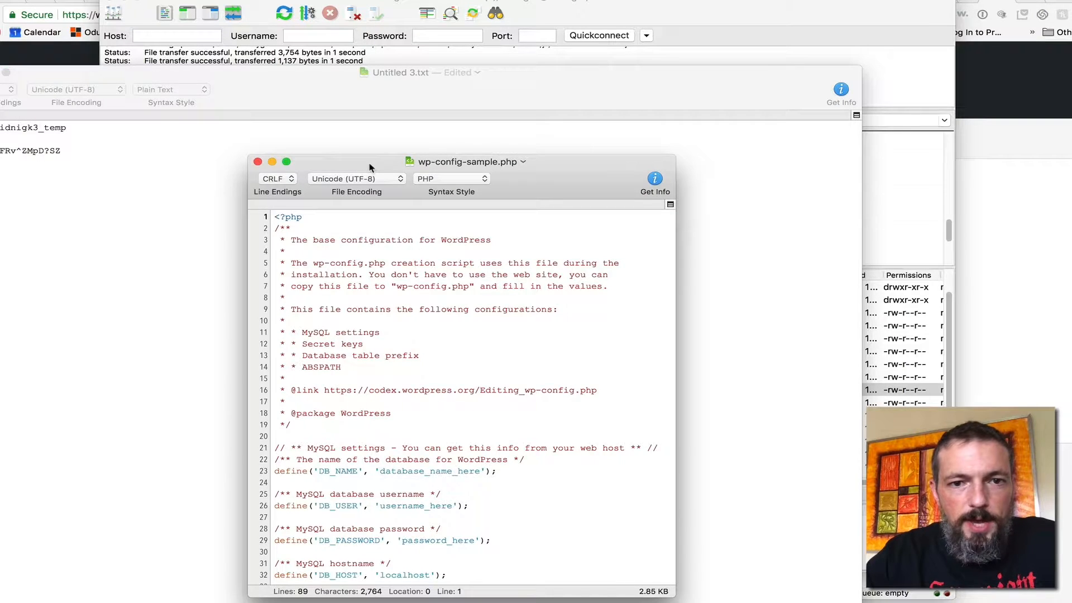
Step: Fill in DB_NAME and DB_USER in wp-config-sample.php with midnigk3_temp copied from the notes
drag(369, 167, 439, 19)
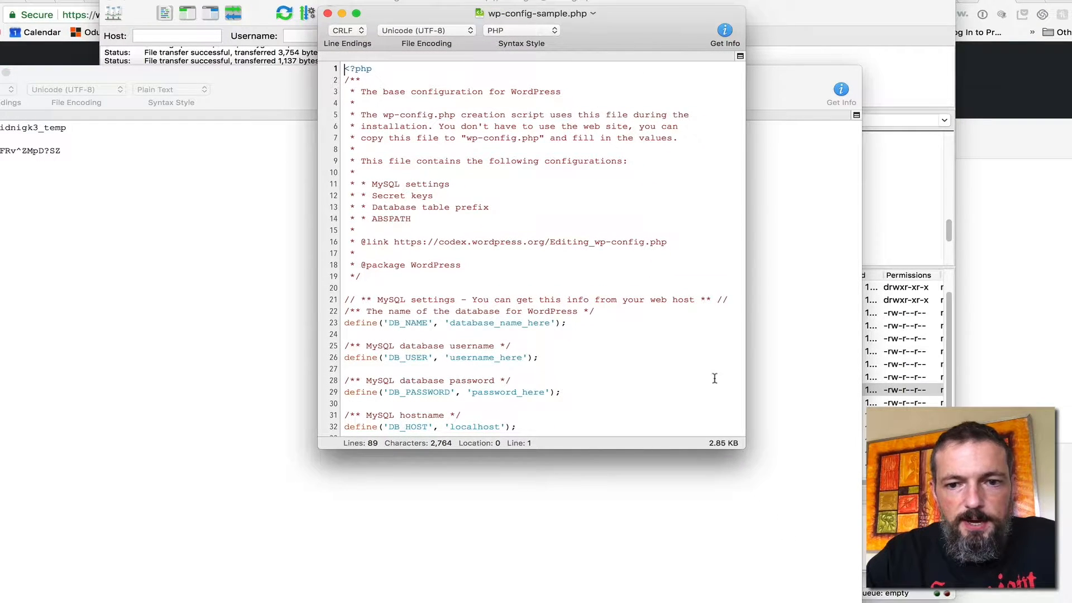
drag(745, 449, 914, 584)
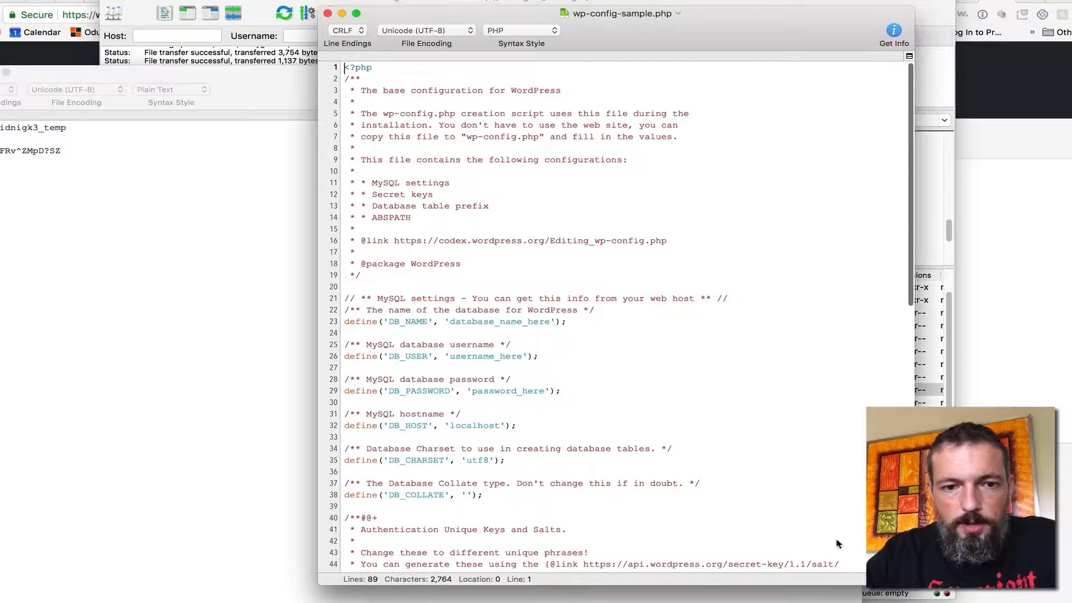
scroll(735, 385, down, 3)
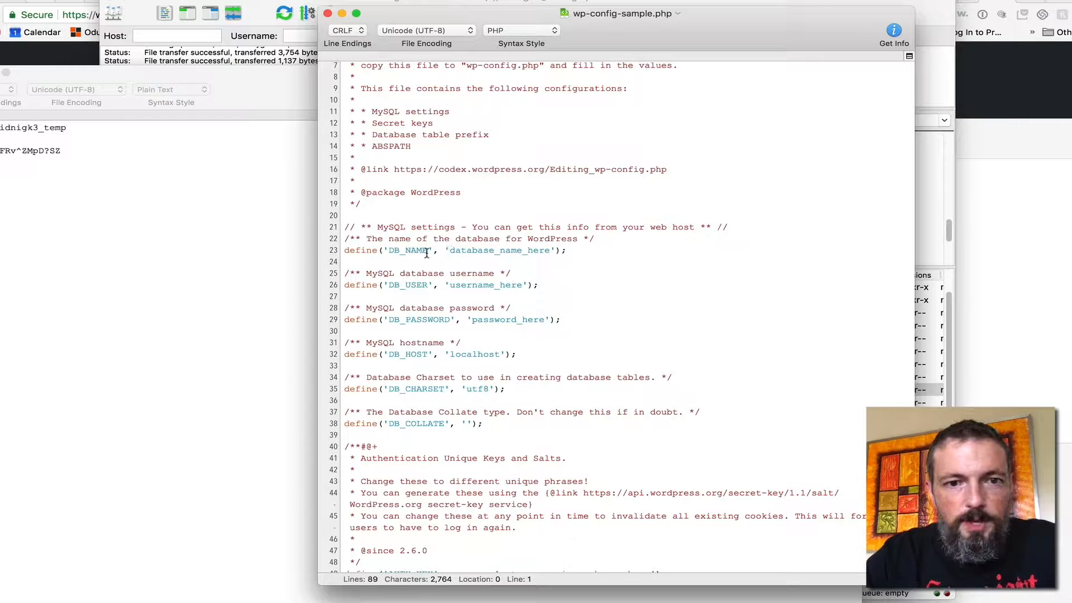
scroll(430, 231, up, 3)
scroll(429, 245, down, 2)
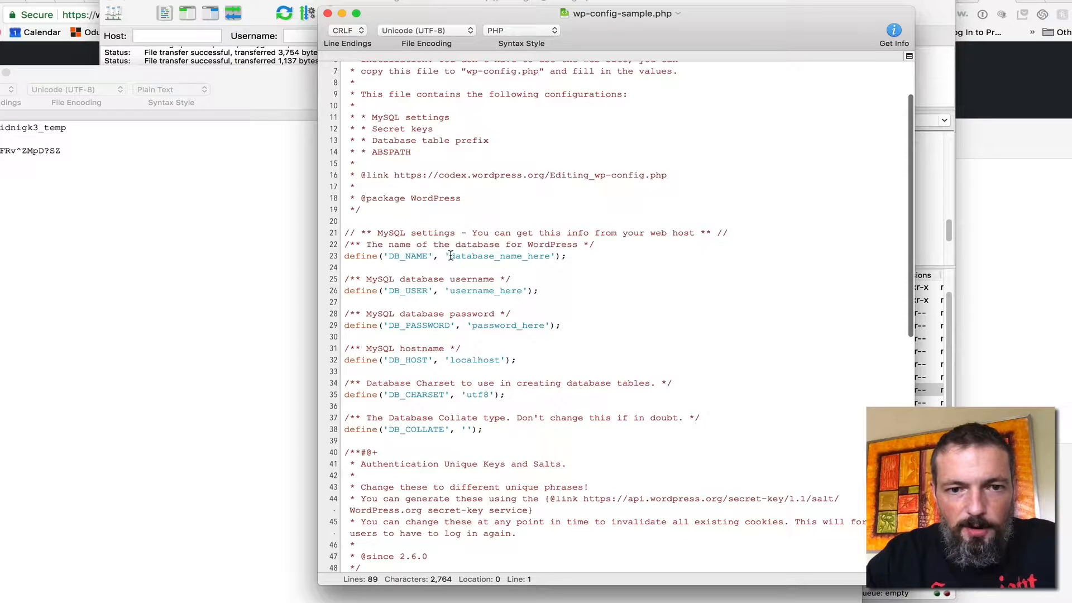
click(95, 197)
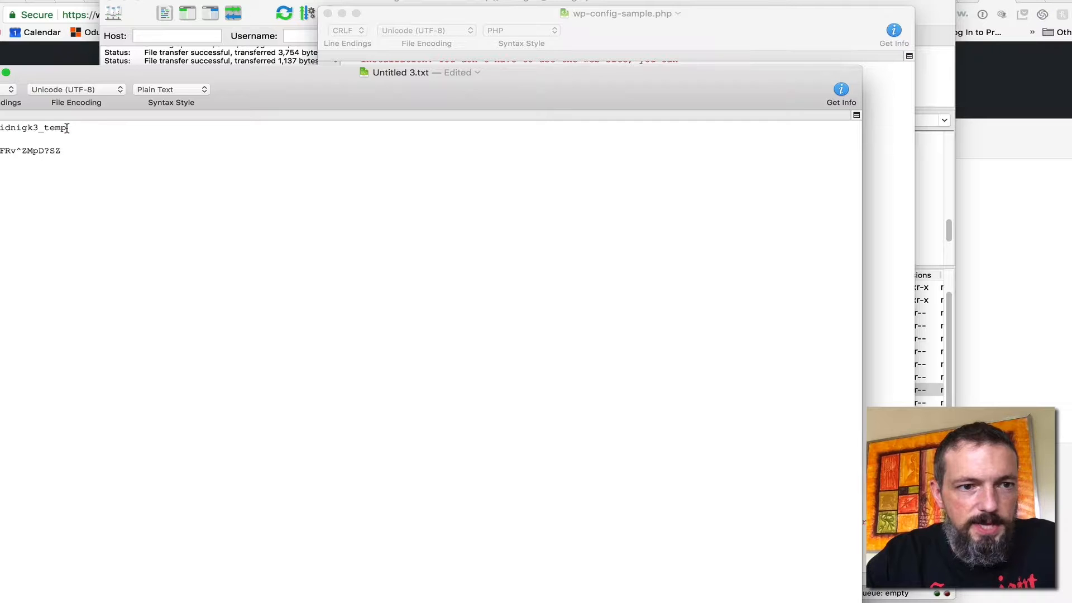
drag(67, 128, 0, 127)
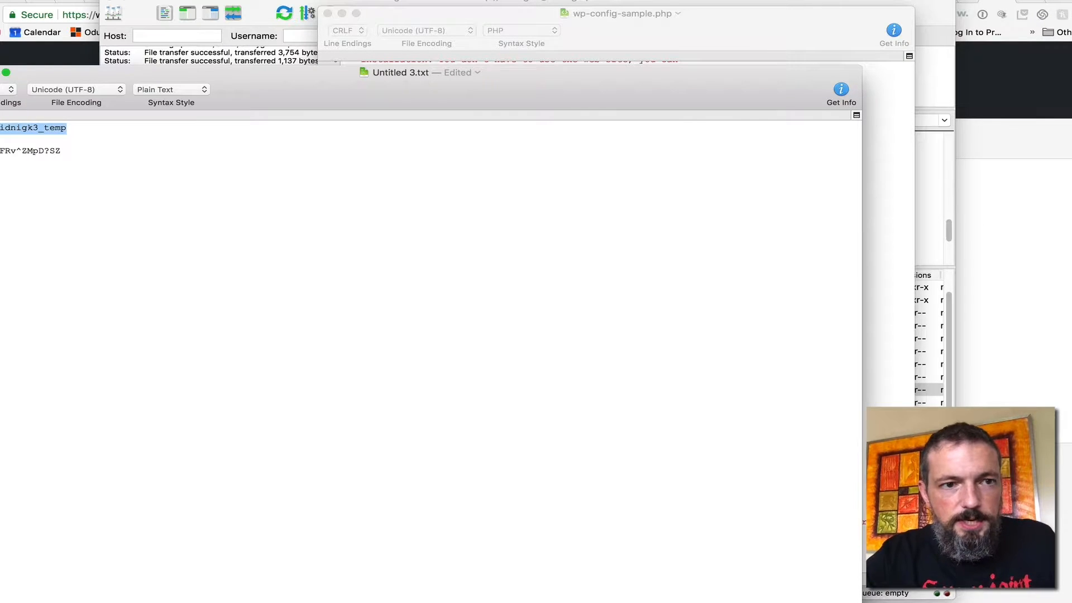
click(491, 25)
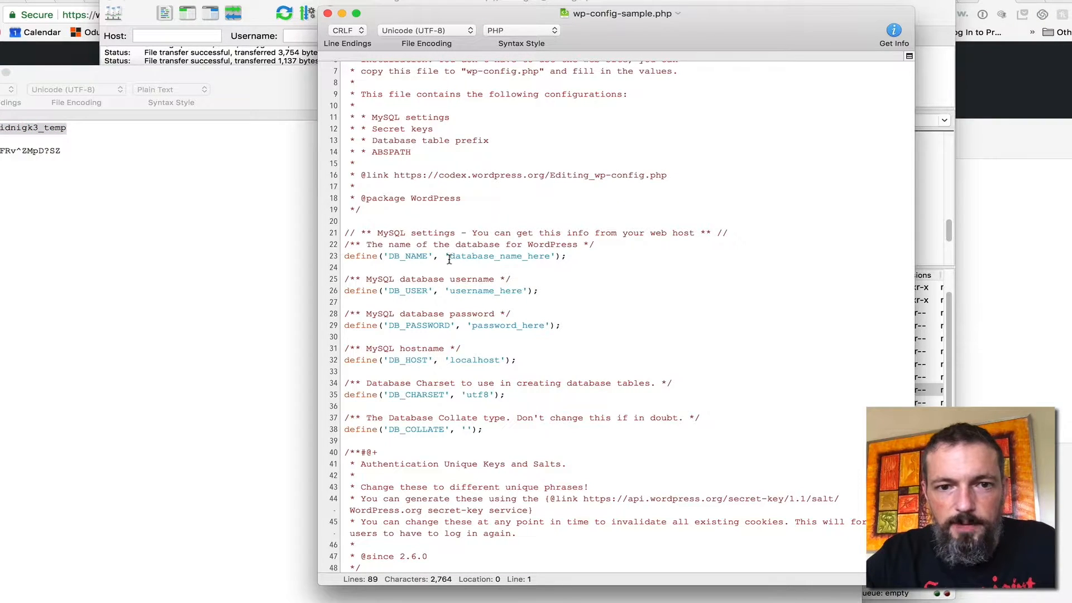
drag(450, 258, 551, 256)
text(midnigk3_temp)
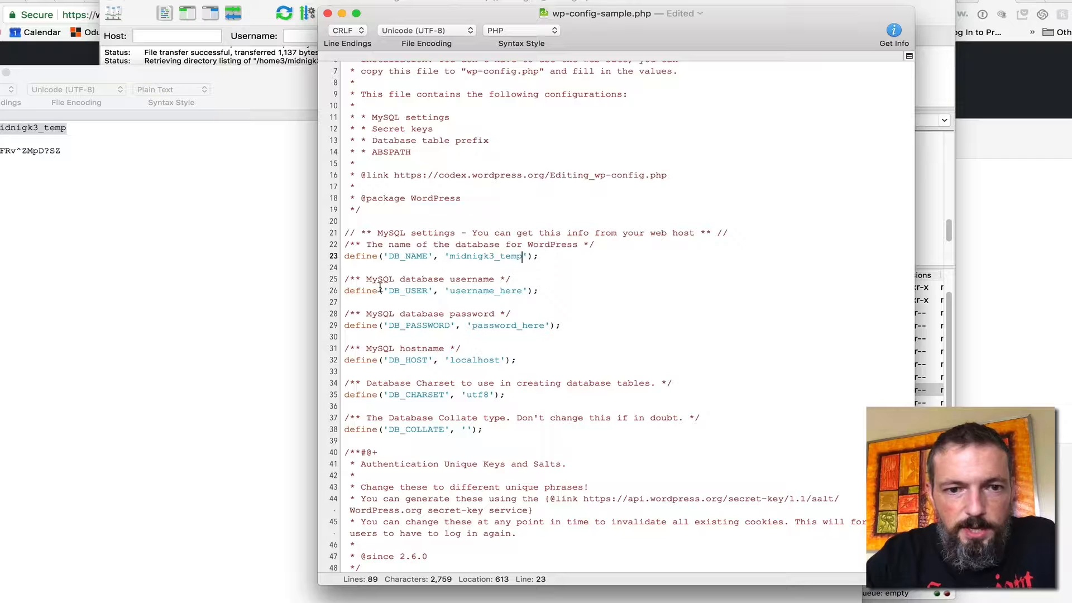
drag(450, 292, 523, 292)
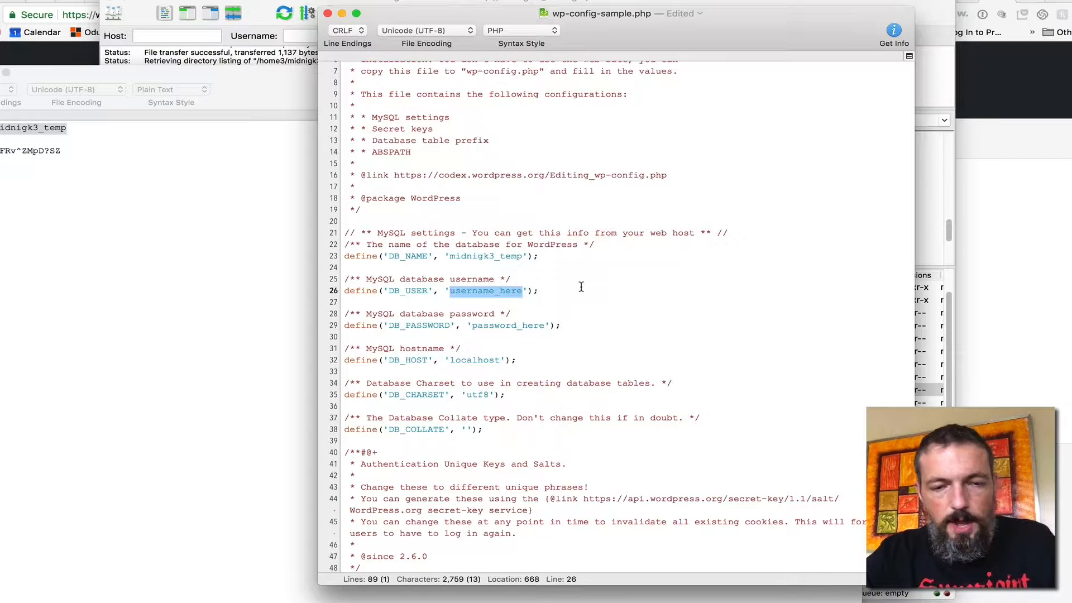
text(midnigk3_temp)
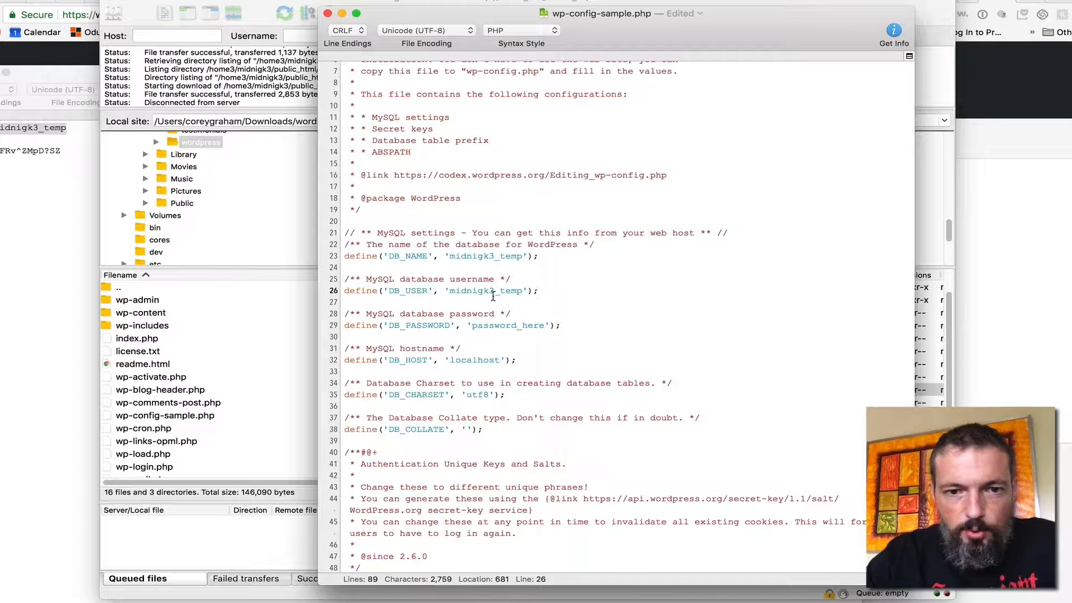
Step: Replace the DB_PASSWORD placeholder with the database user's password copied from the notes
click(46, 181)
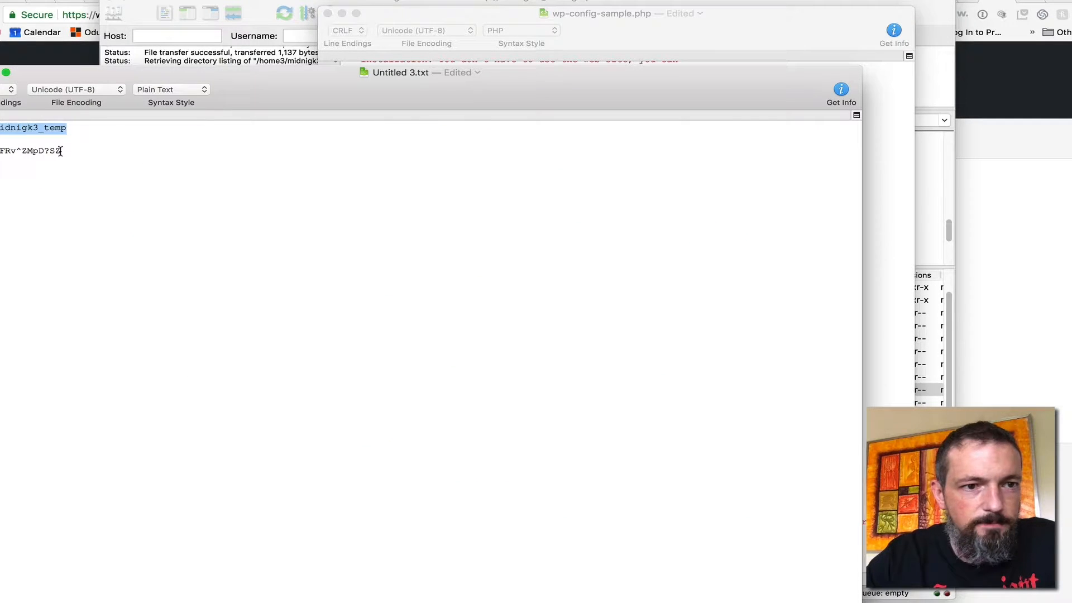
drag(61, 151, 5, 151)
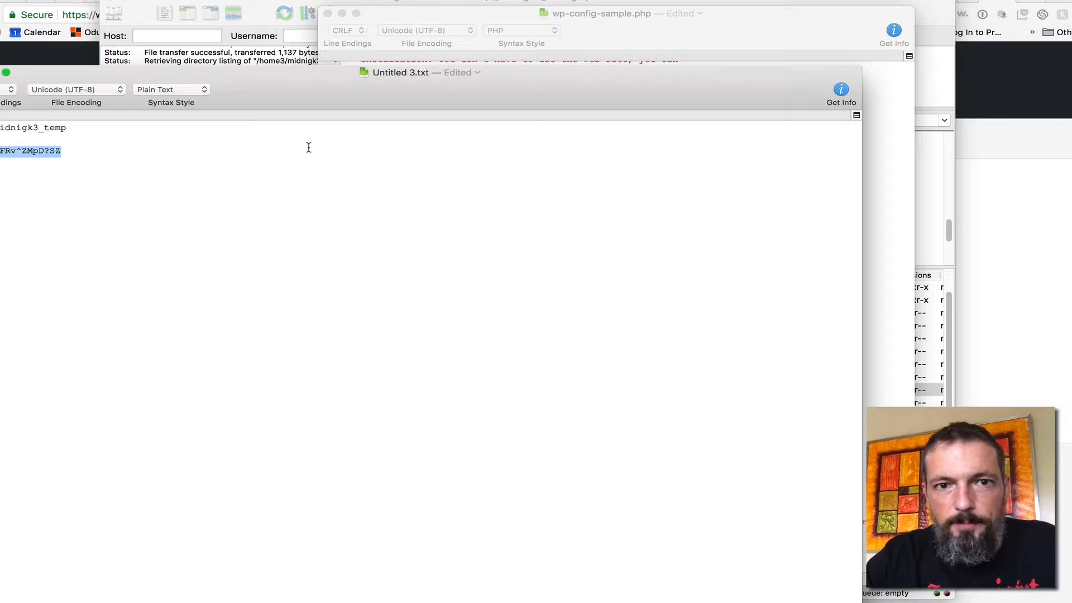
click(555, 18)
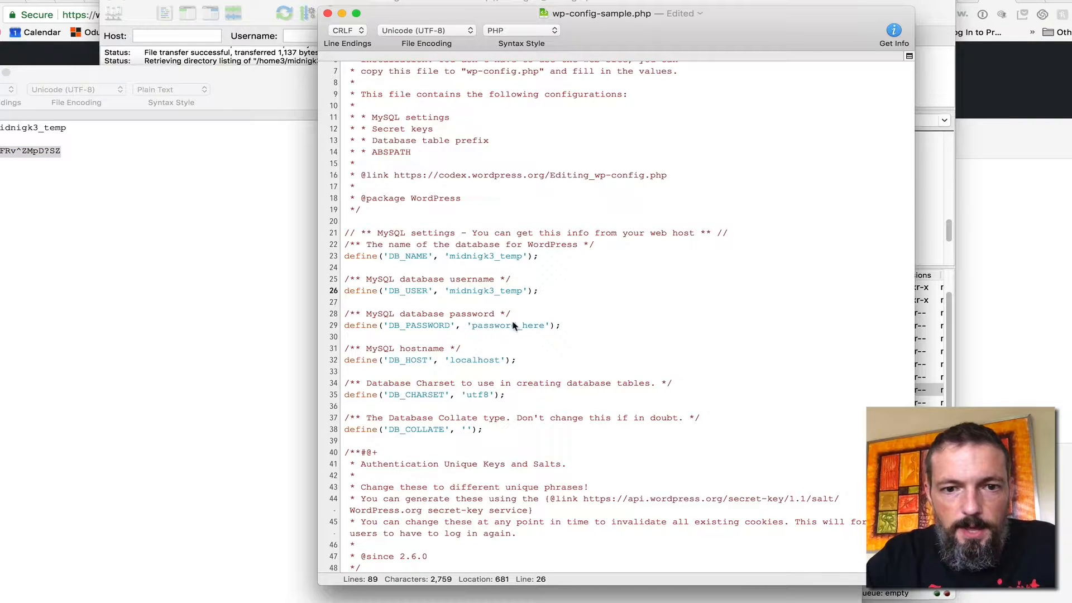
scroll(518, 323, down, 1)
click(471, 305)
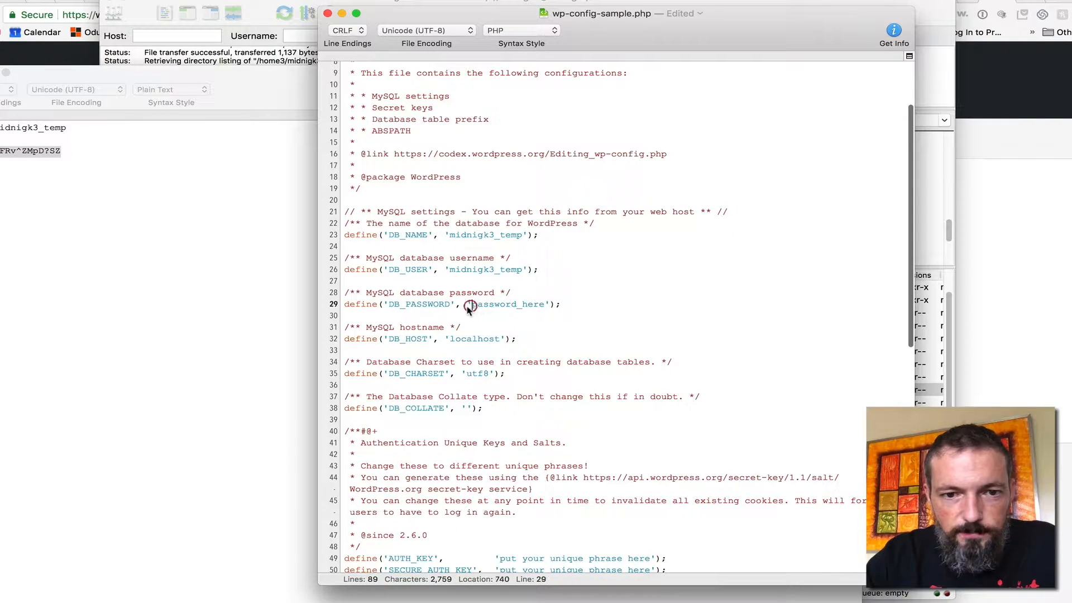
drag(472, 307, 543, 305)
key(super+v)
key(Right)
key(Right)
key(Right)
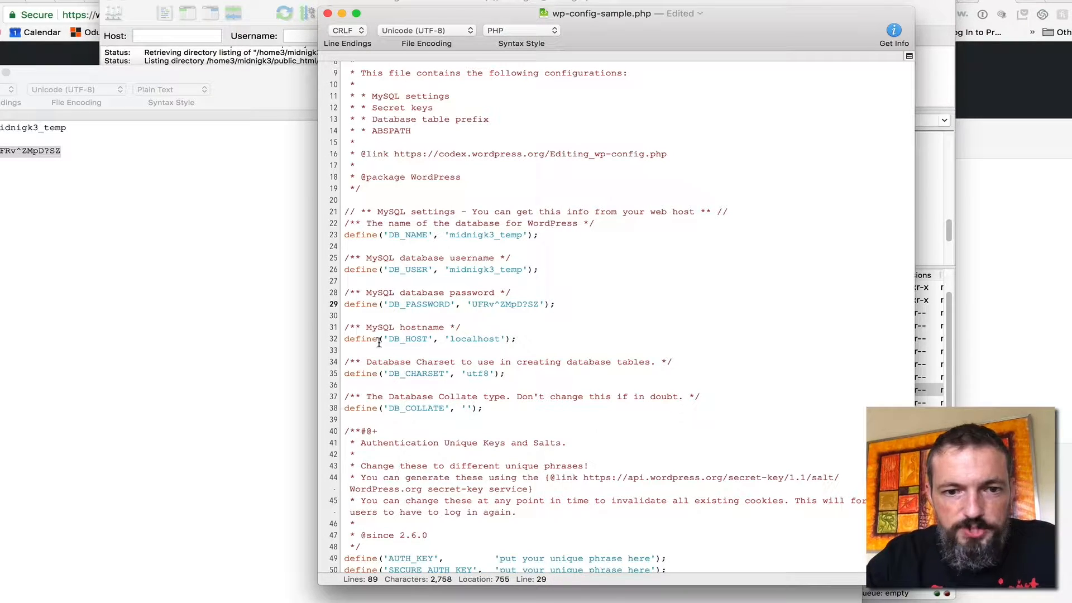
Step: Scroll through the rest of the config file to review the host and authentication key settings
scroll(439, 303, down, 3)
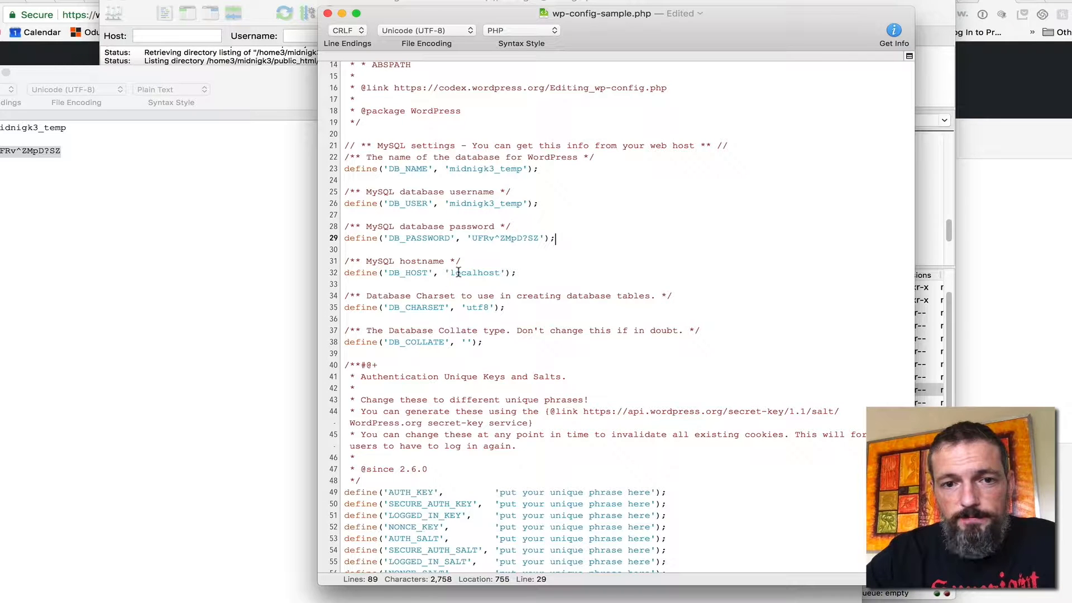
click(478, 274)
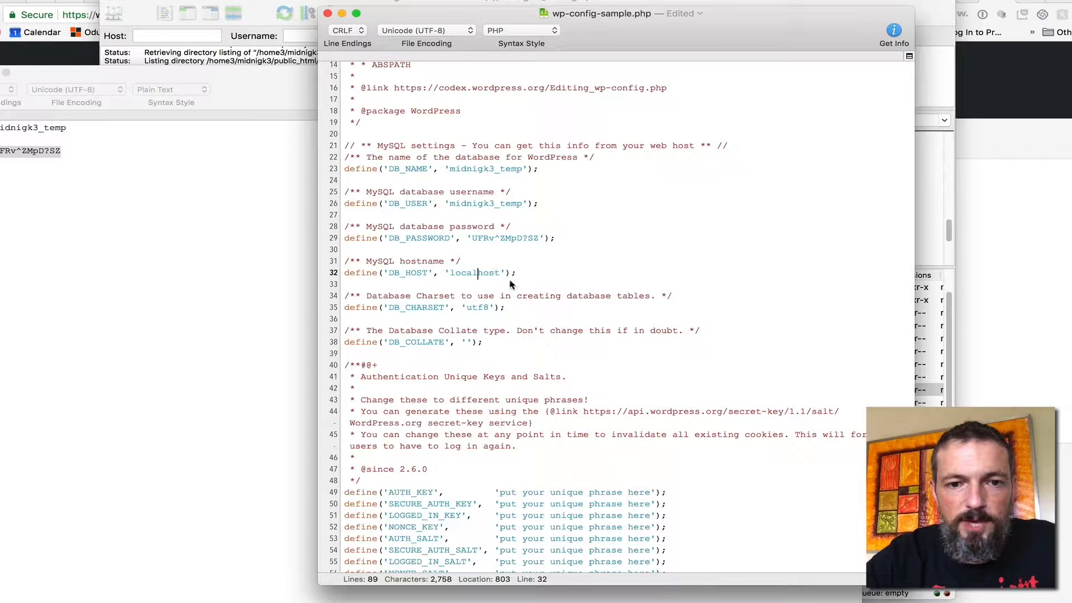
scroll(495, 289, down, 2)
scroll(495, 289, down, 2)
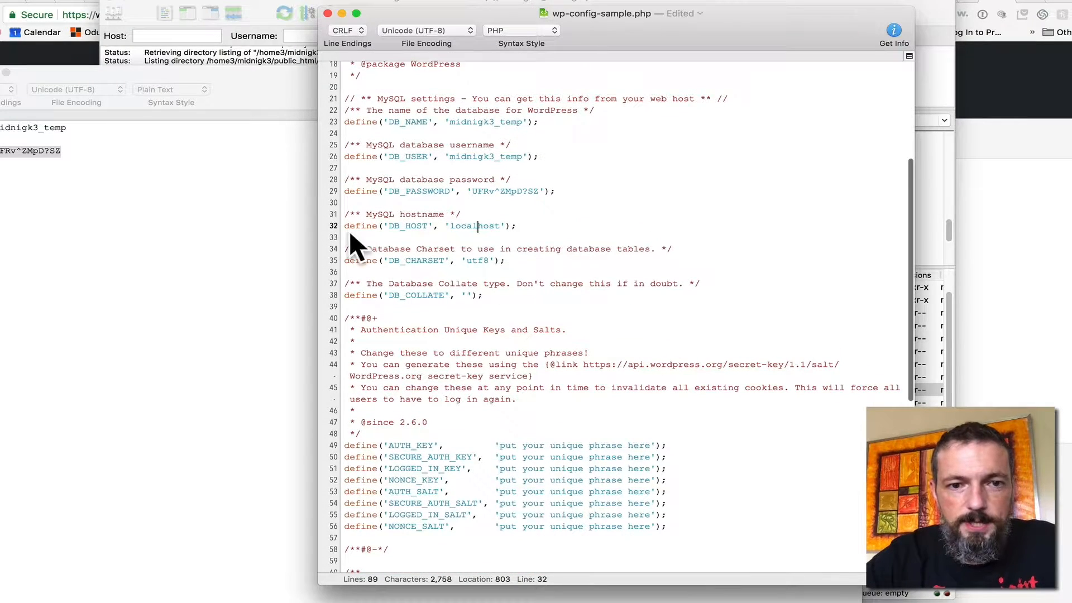
scroll(509, 308, down, 7)
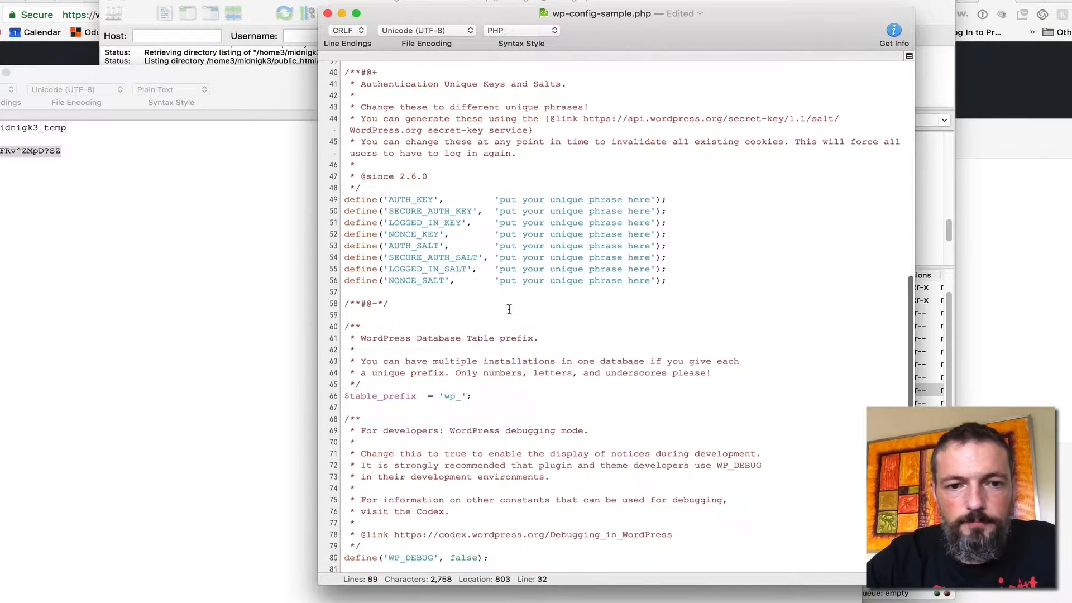
scroll(405, 273, up, 3)
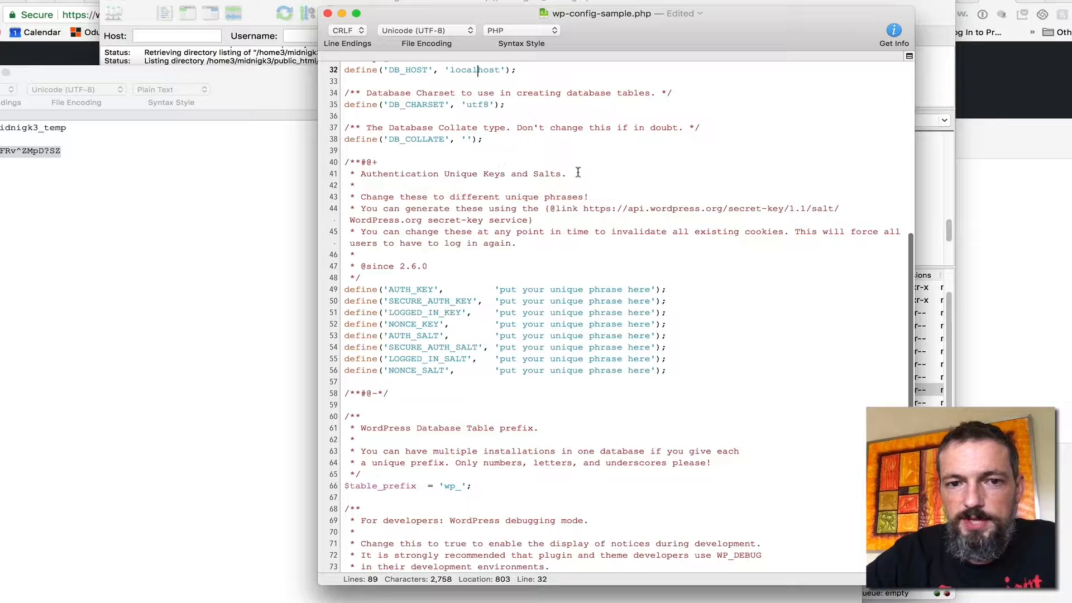
scroll(452, 257, down, 2)
scroll(419, 255, up, 1)
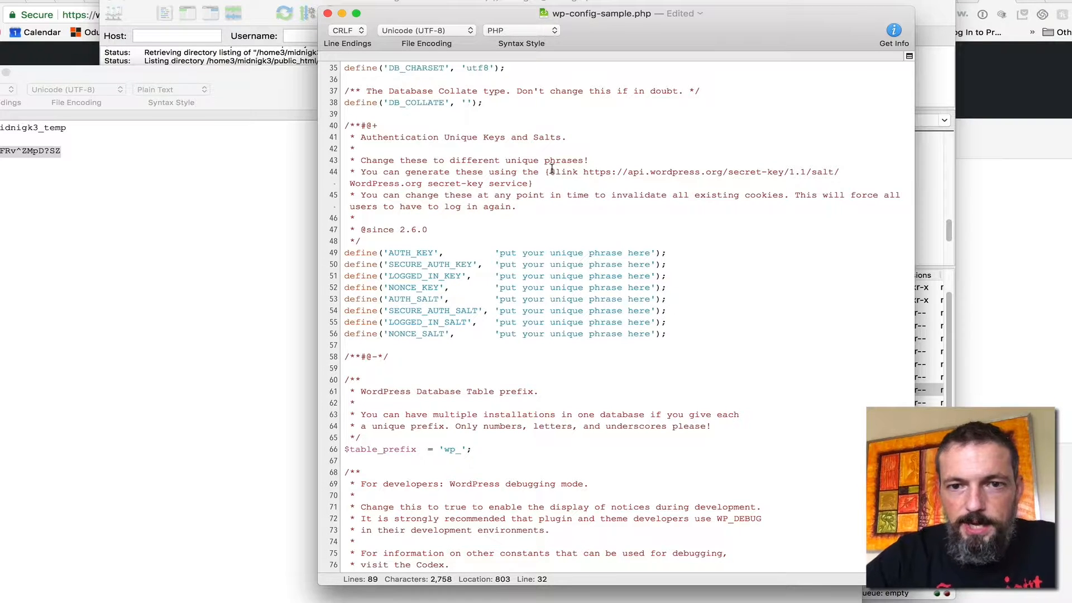
Step: Open the WordPress secret-key salt generator URL from the config file in the browser
drag(584, 172, 838, 168)
key(ctrl+c)
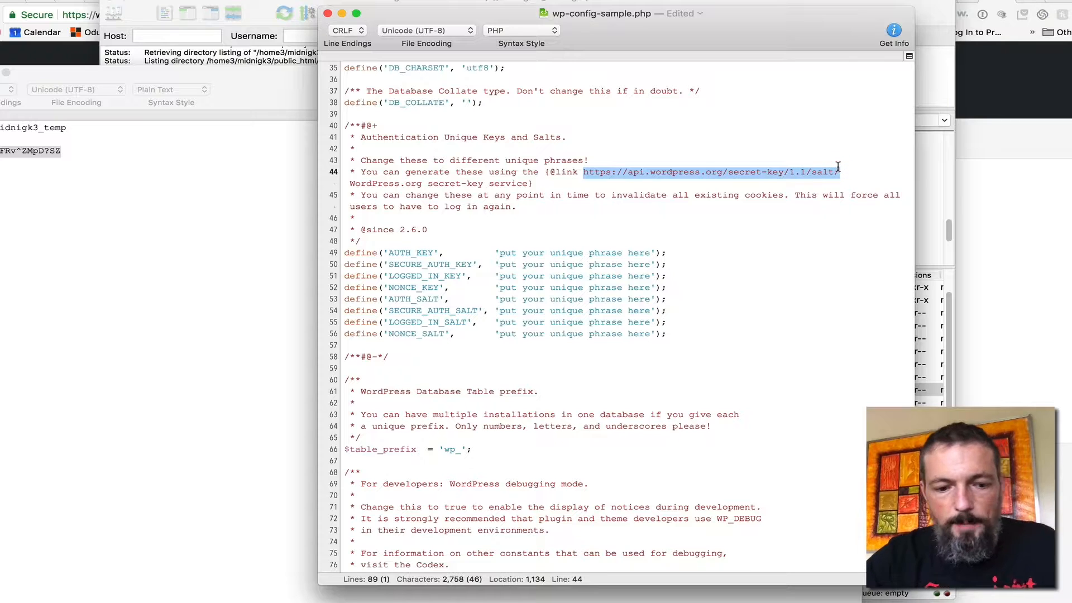
click(1022, 191)
click(382, 15)
key(ctrl+a)
key(ctrl+v)
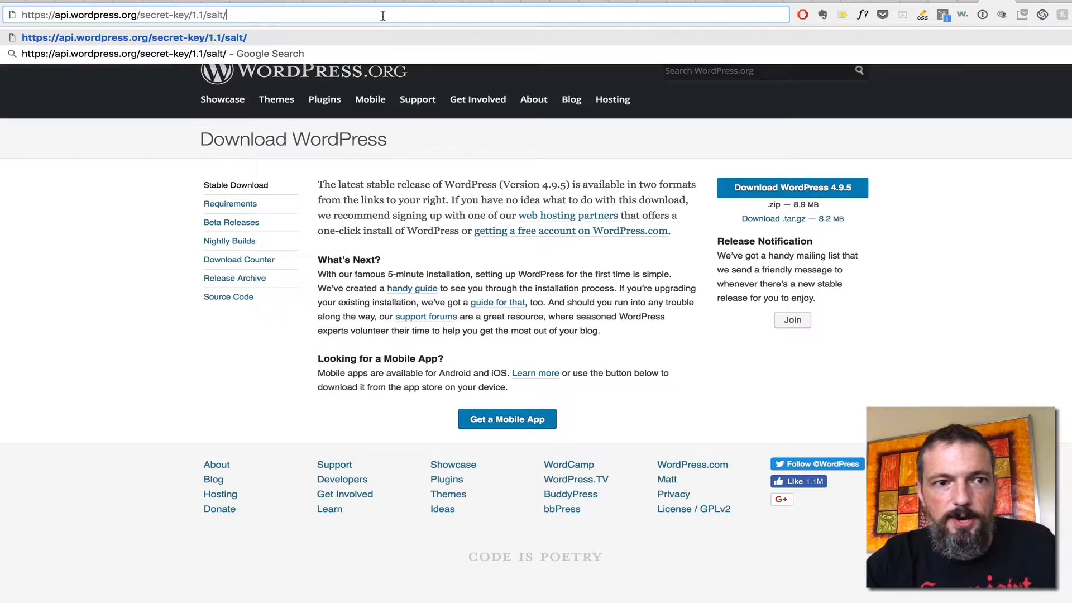
key(Return)
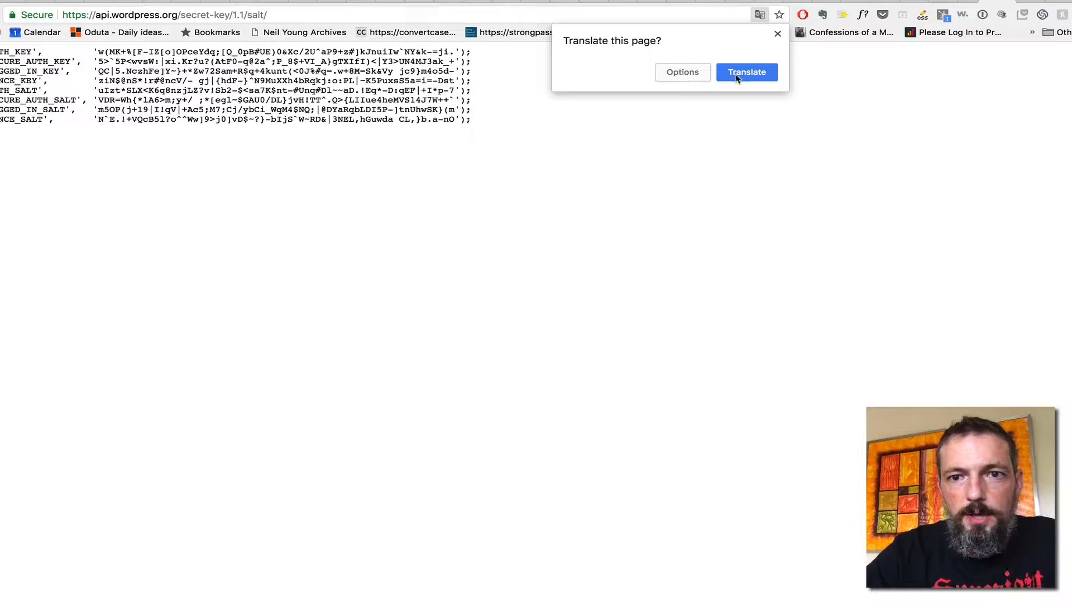
Step: Copy the generated keys and salts, replace the eight placeholder key and salt lines in wp-config-sample.php with them, and save
click(777, 34)
drag(480, 122, 0, 51)
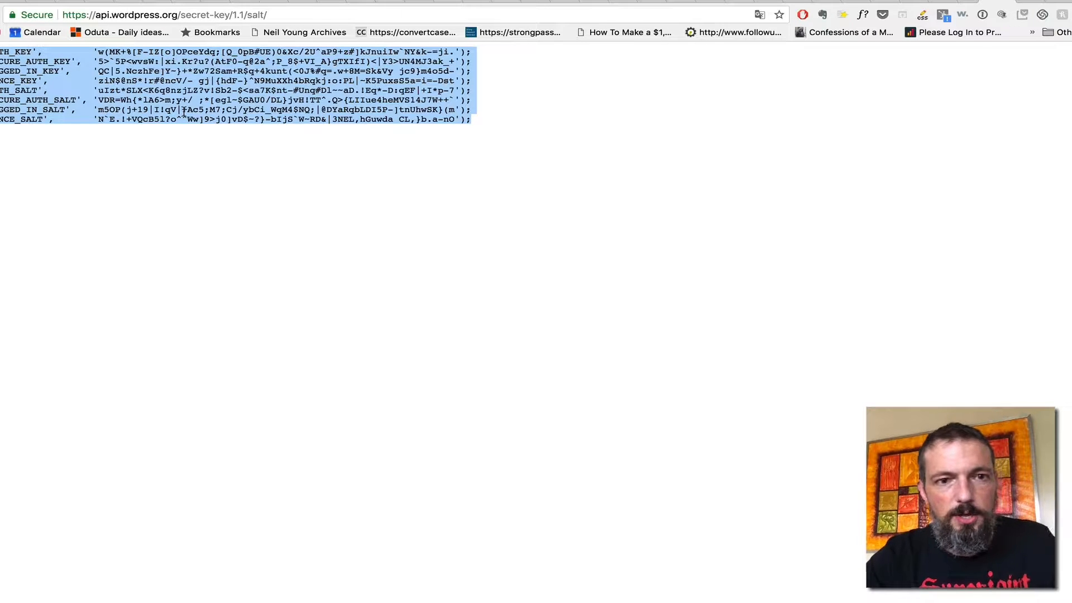
key(super+Tab)
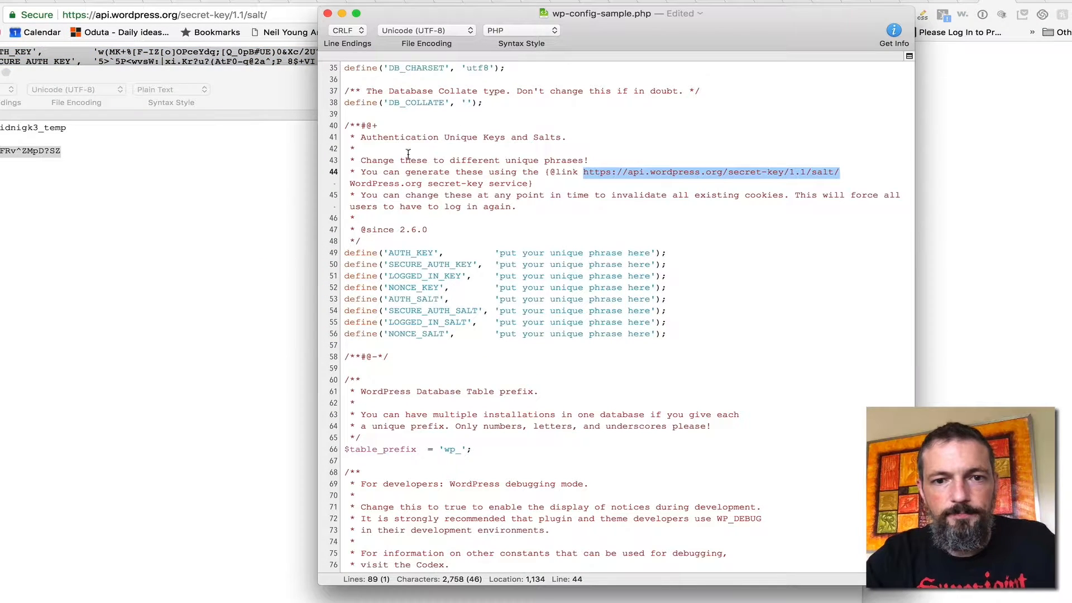
click(670, 337)
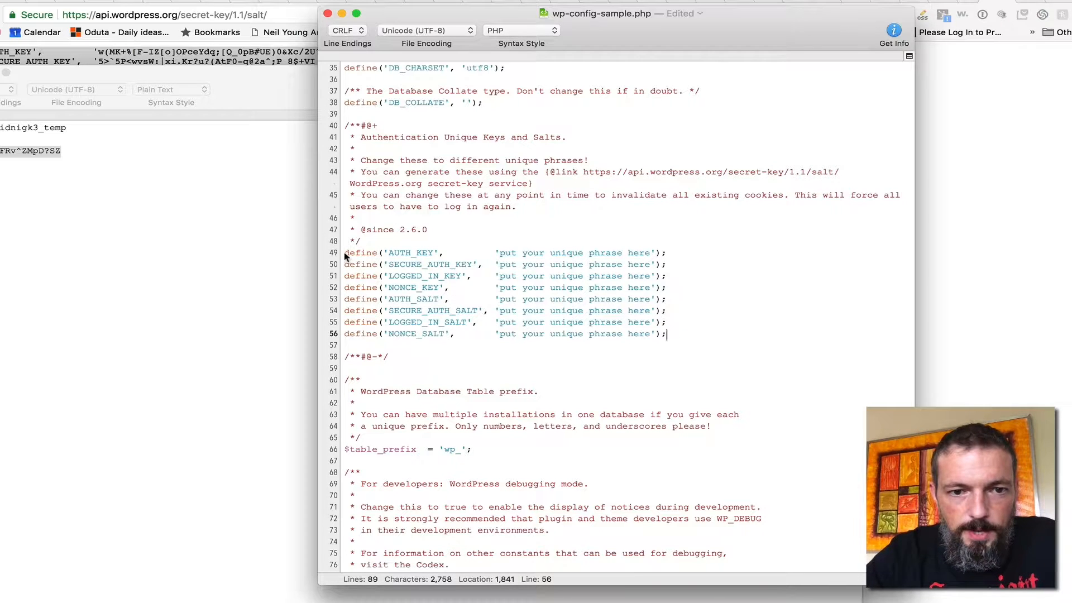
drag(345, 257, 669, 339)
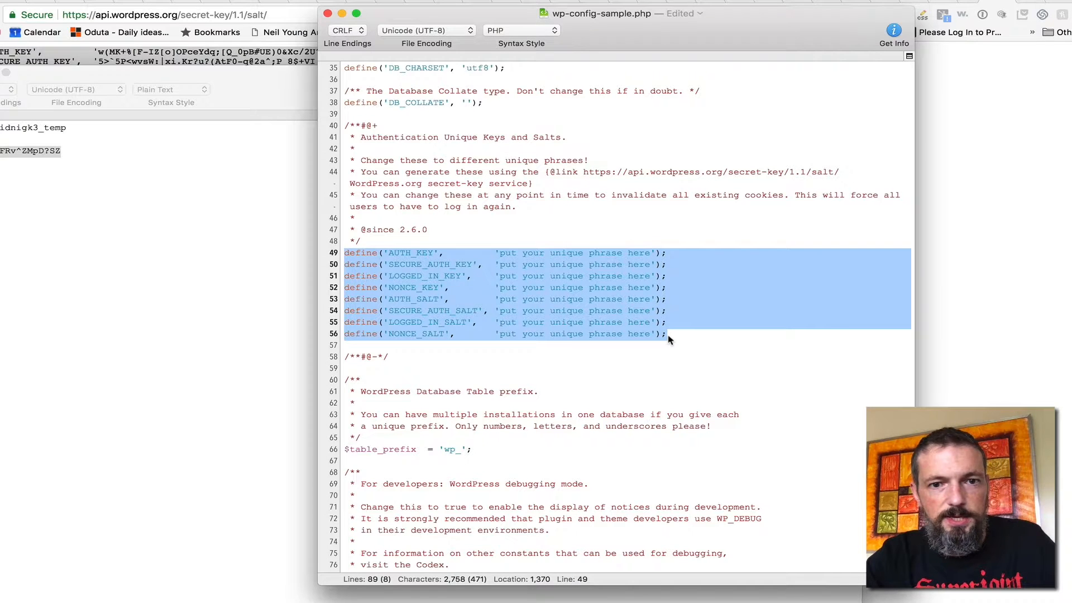
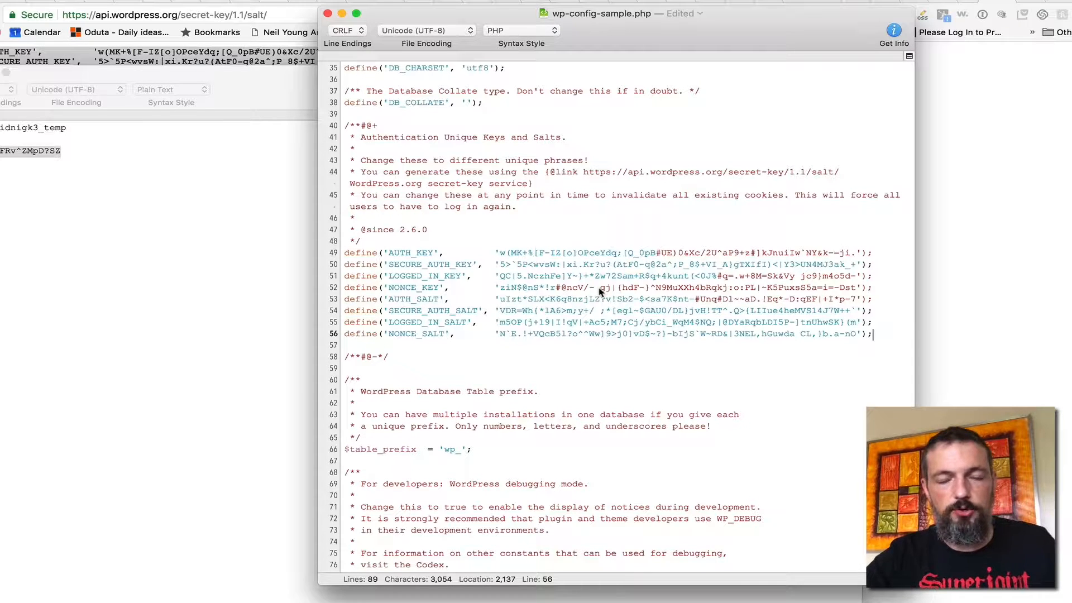
key(super+s)
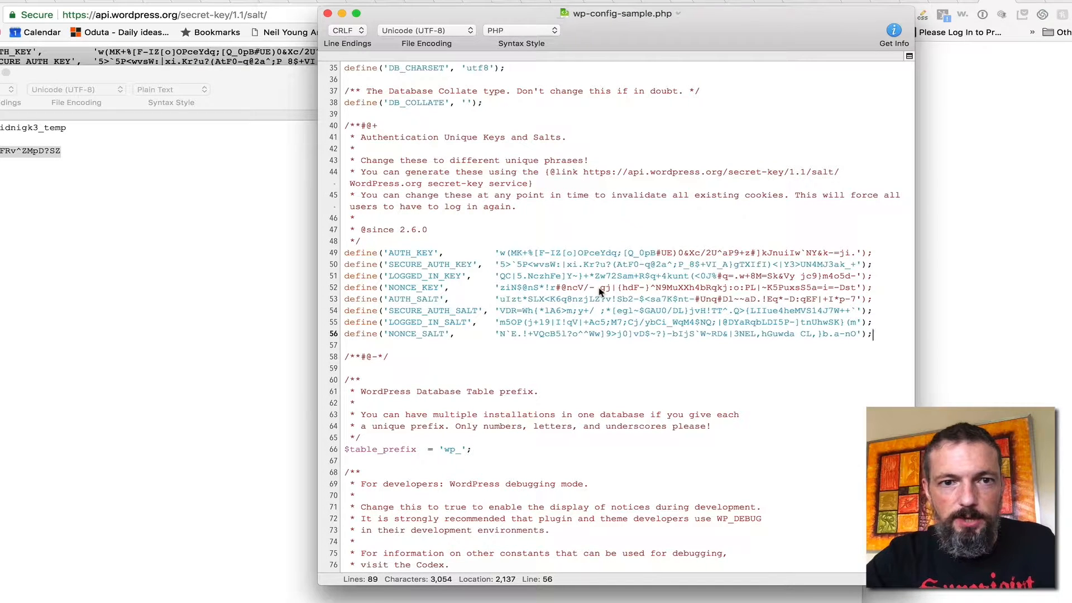
Step: Close the editor and upload the edited wp-config-sample.php back to the server, finishing editing and deleting the local copy
key(super+w)
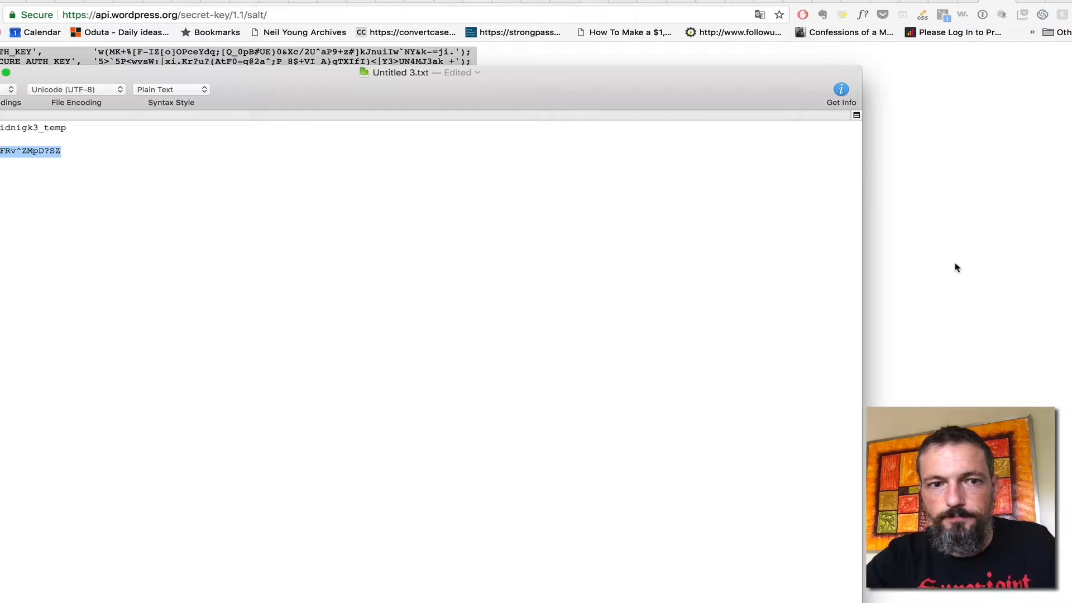
right_click(765, 602)
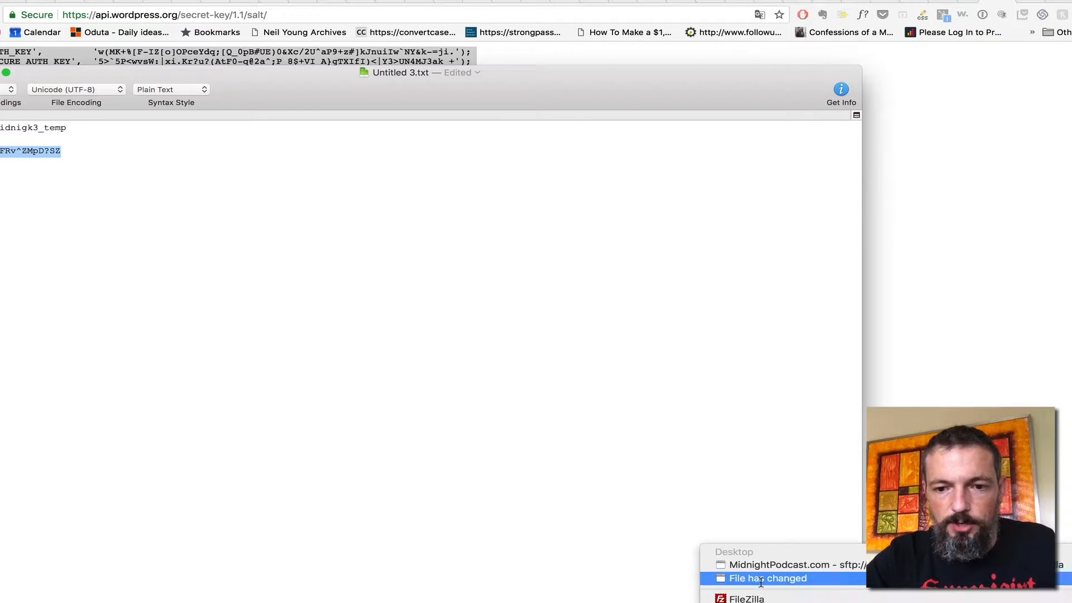
click(761, 578)
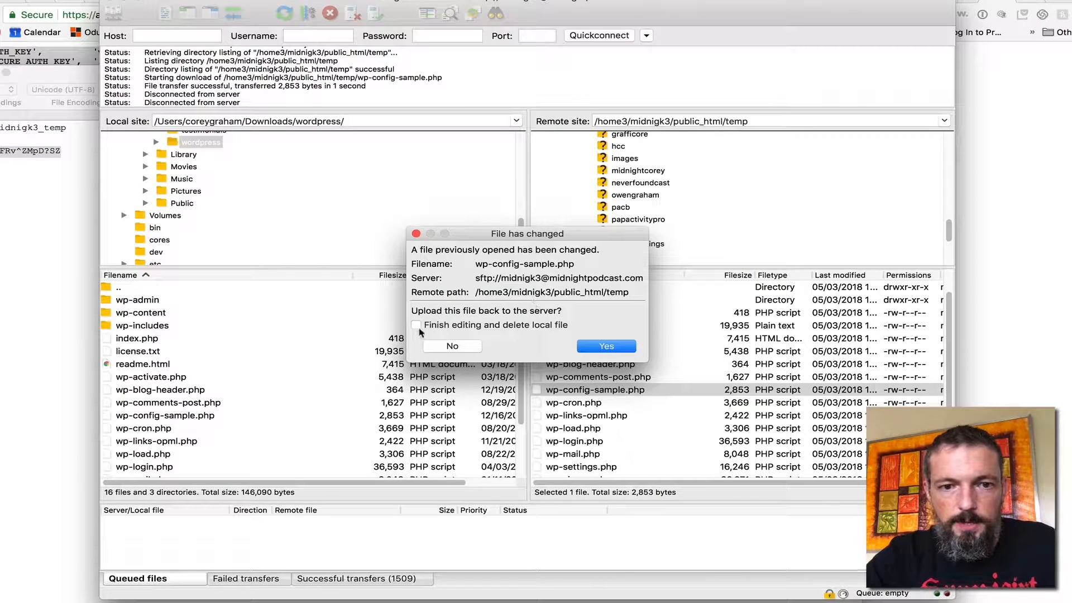
drag(469, 236, 472, 221)
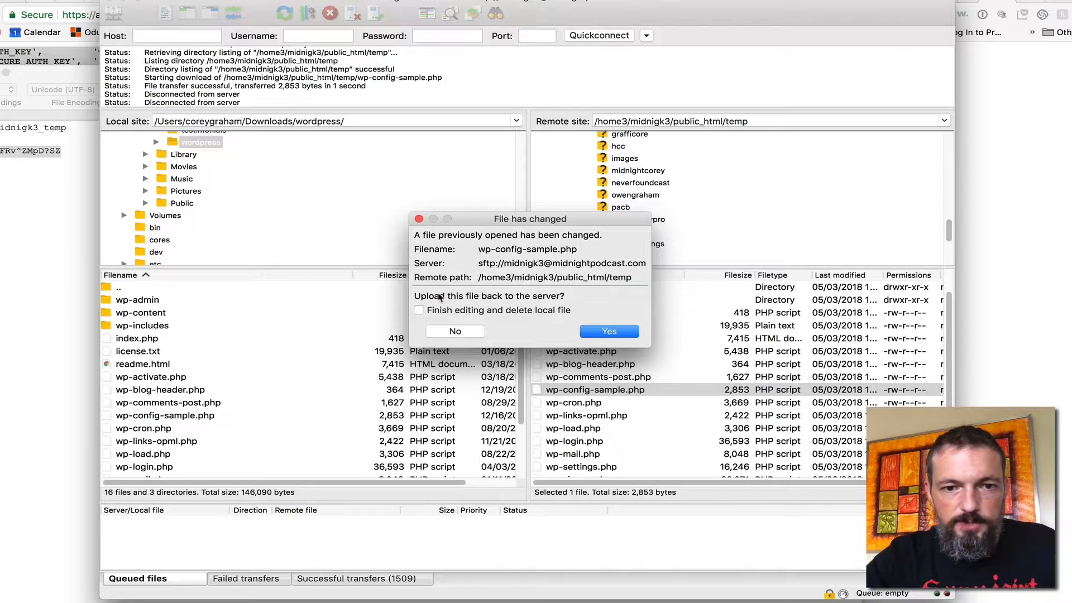
click(419, 310)
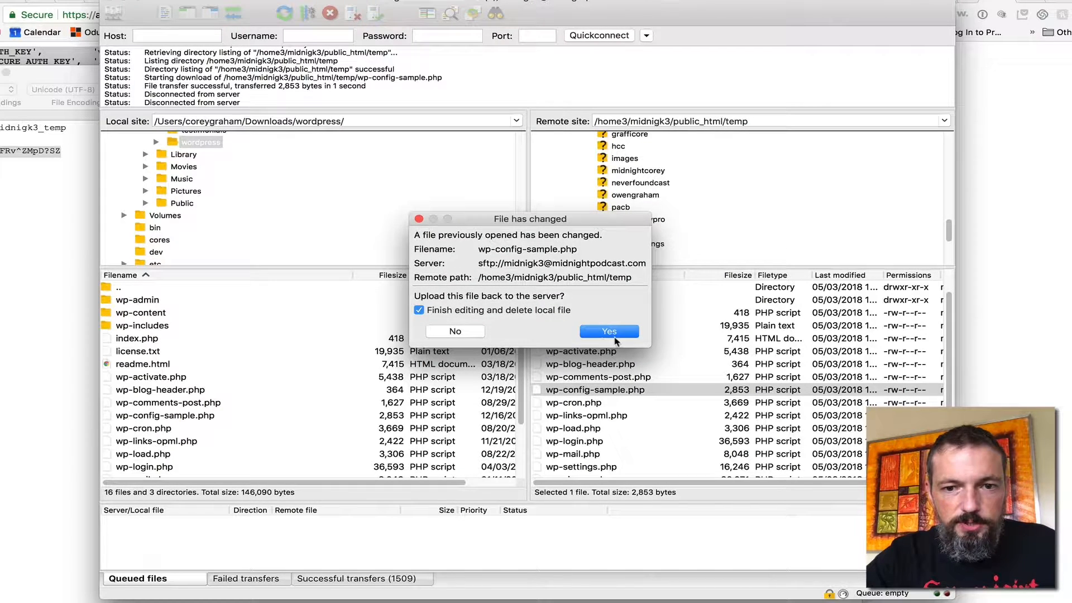
click(608, 331)
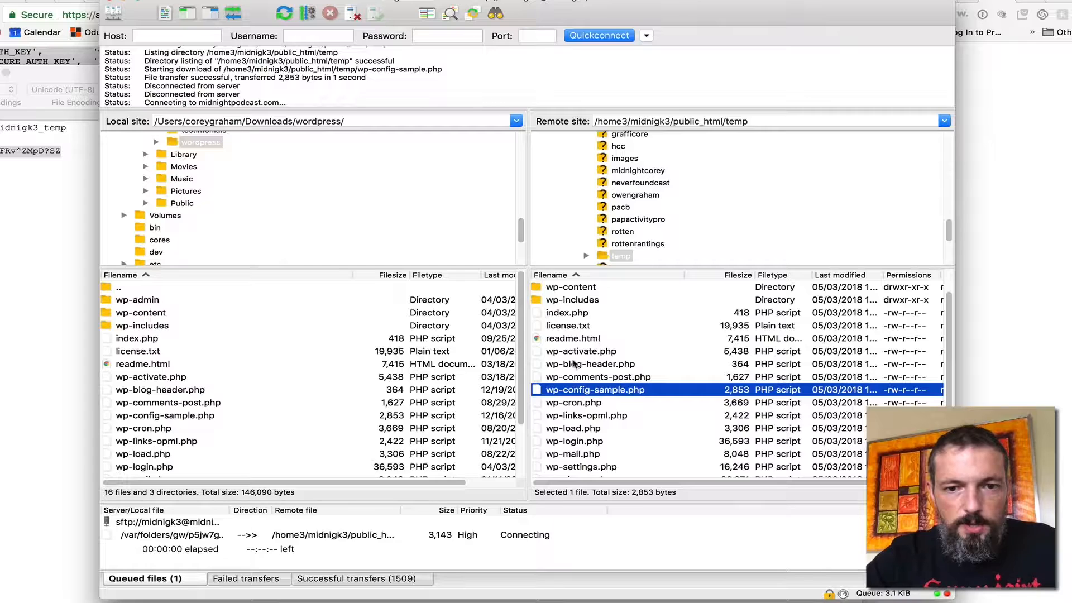
Step: Rename the remote wp-config-sample.php in public_html/temp to wp-config.php
click(595, 390)
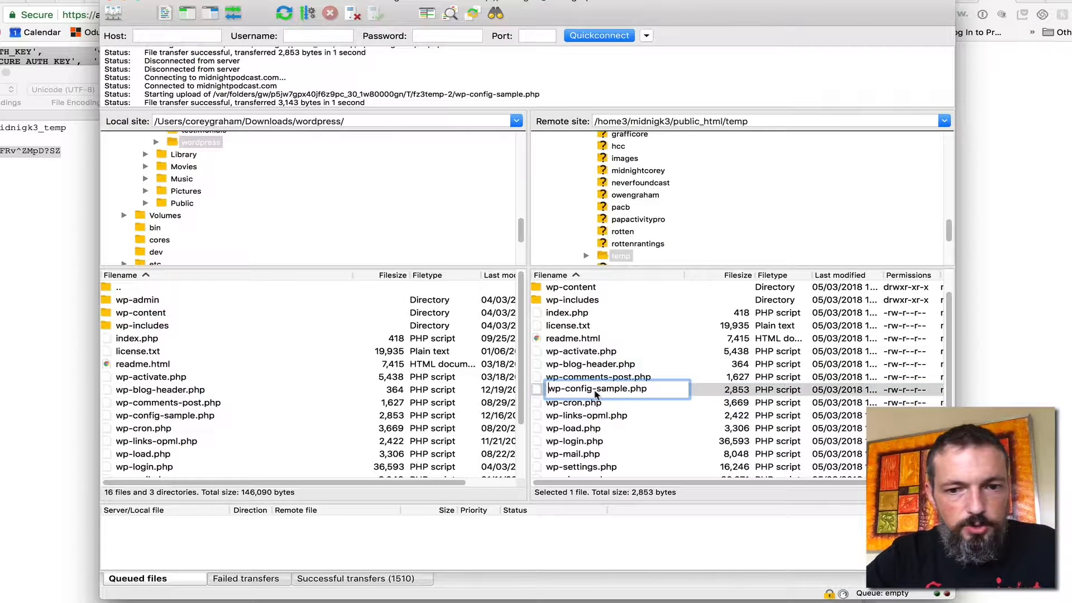
click(589, 381)
click(570, 391)
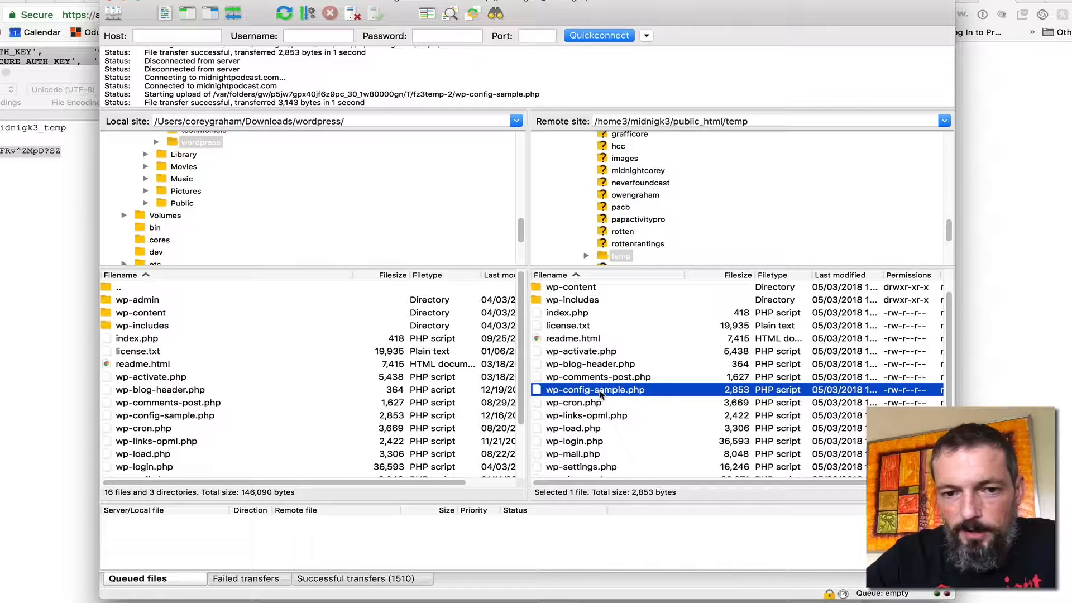
click(579, 395)
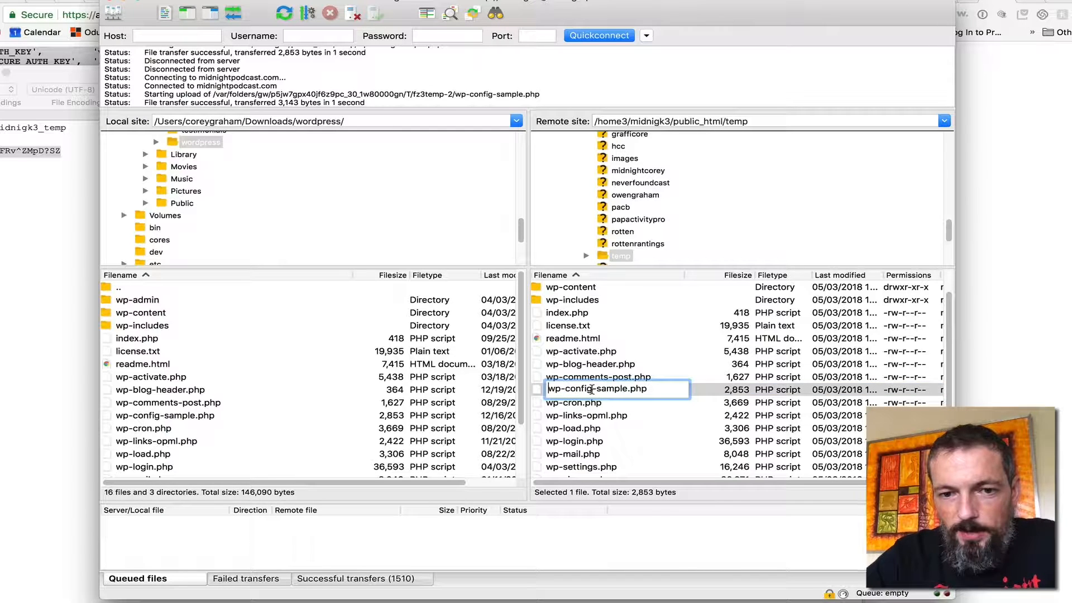
drag(591, 389, 626, 389)
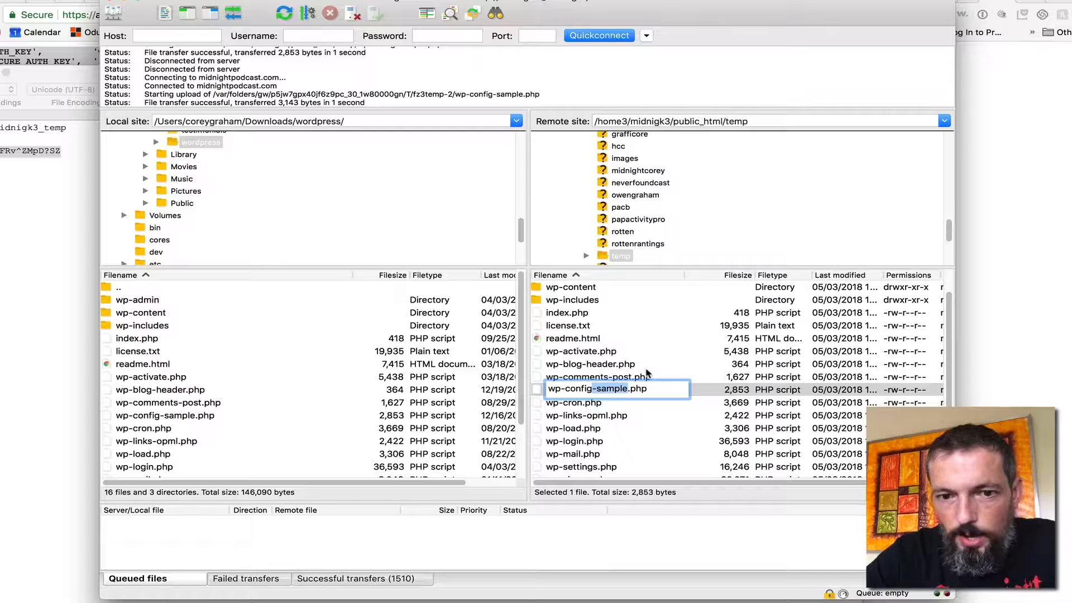
key(BackSpace)
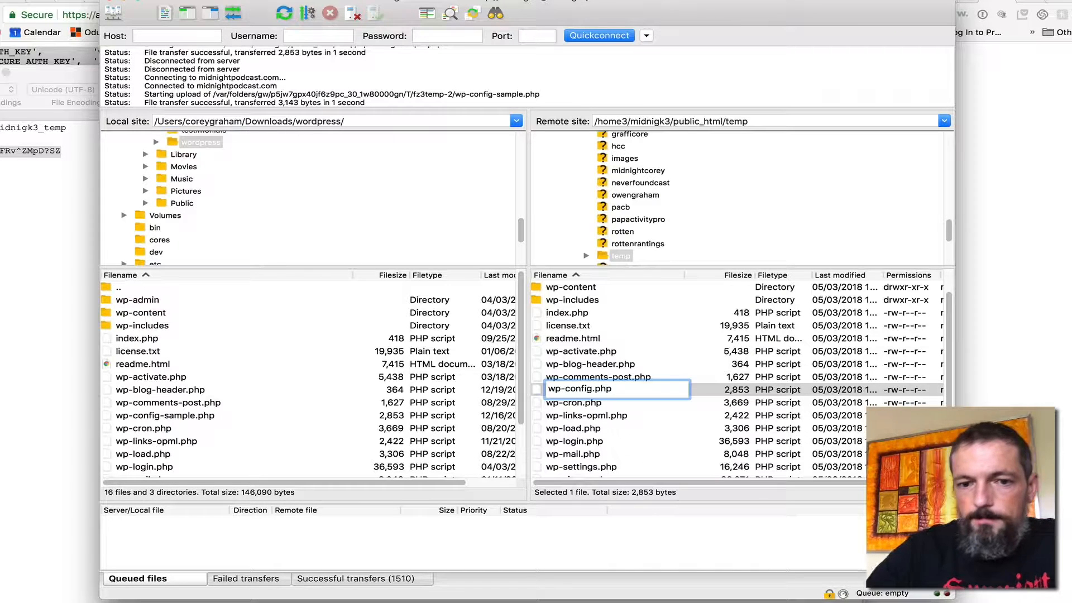
key(Return)
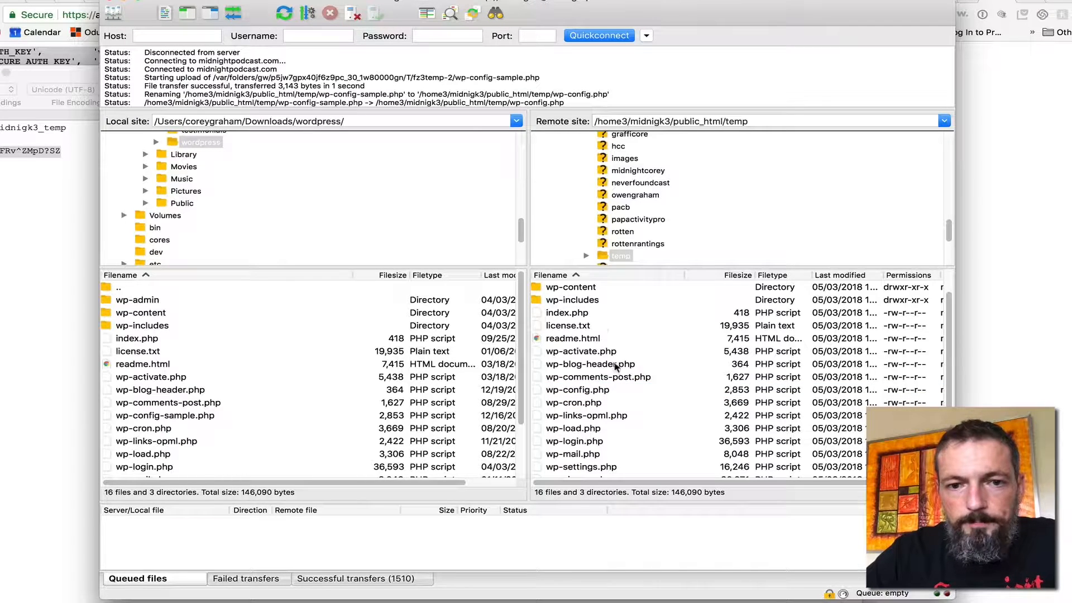
Step: Open the temp site's address in the browser to launch the WordPress installer and continue with English (United States)
scroll(614, 362, up, 1)
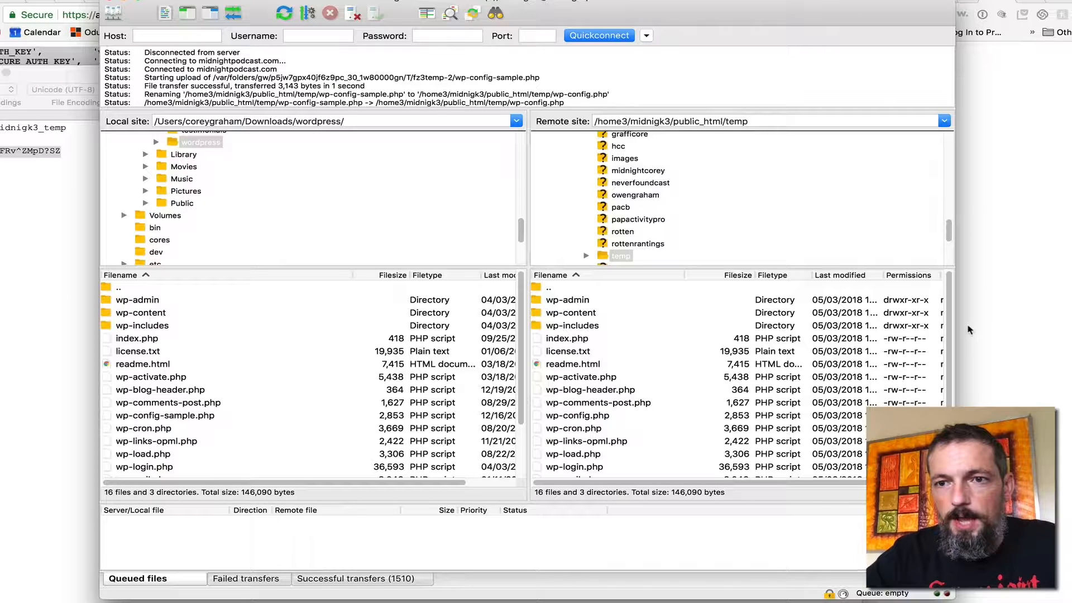
click(1017, 277)
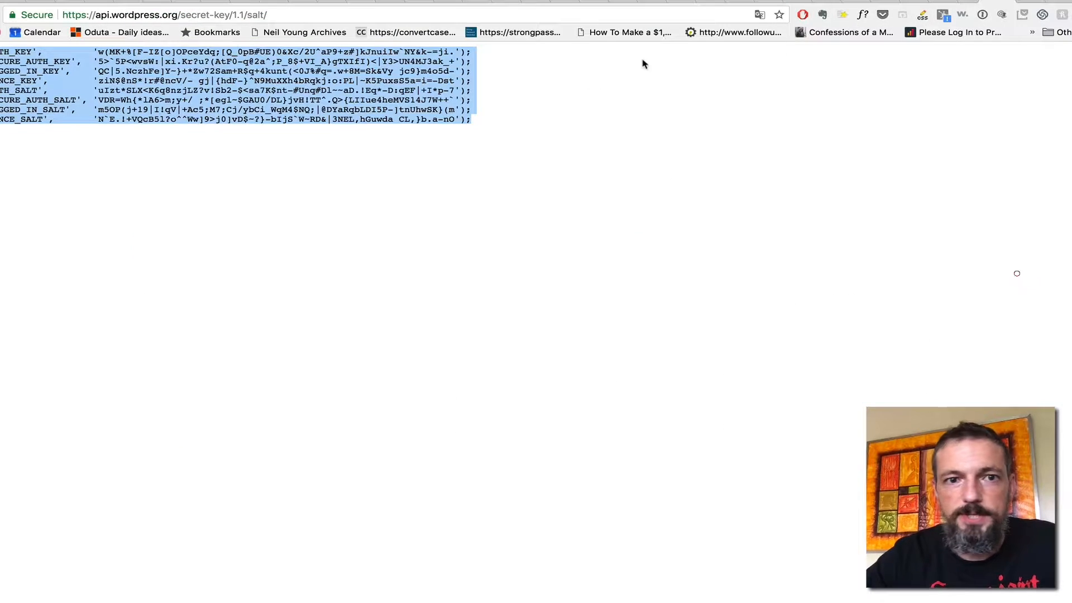
click(285, 15)
text(temp)
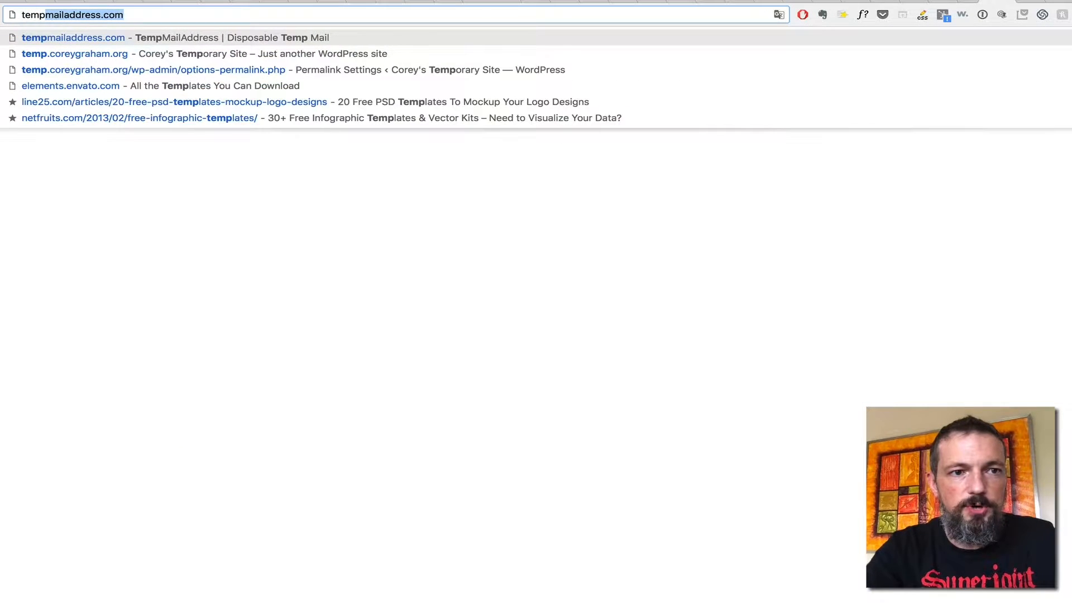
text(.)
key(Return)
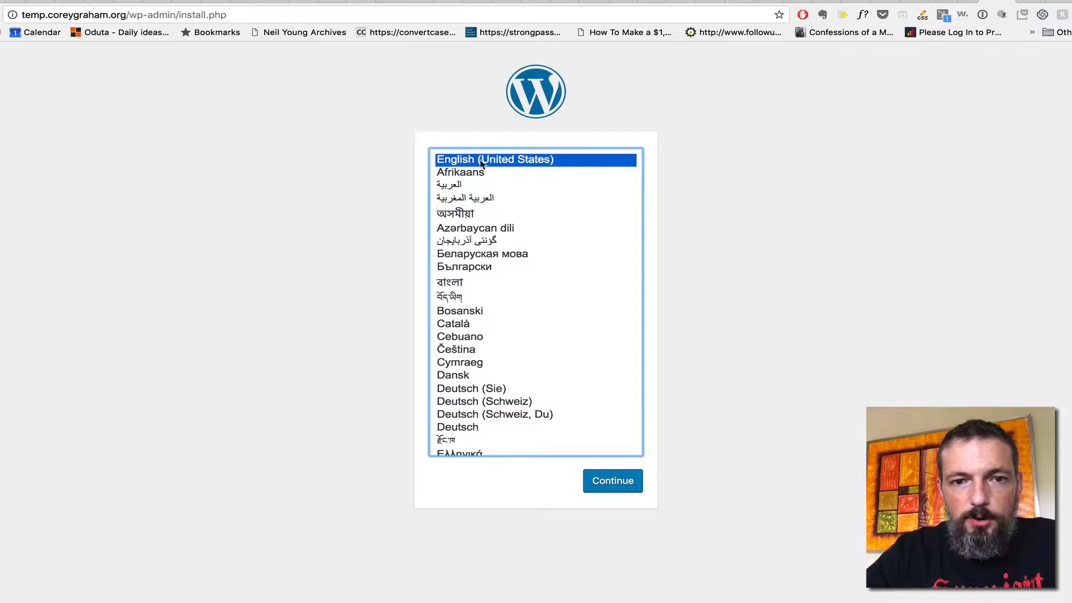
click(611, 485)
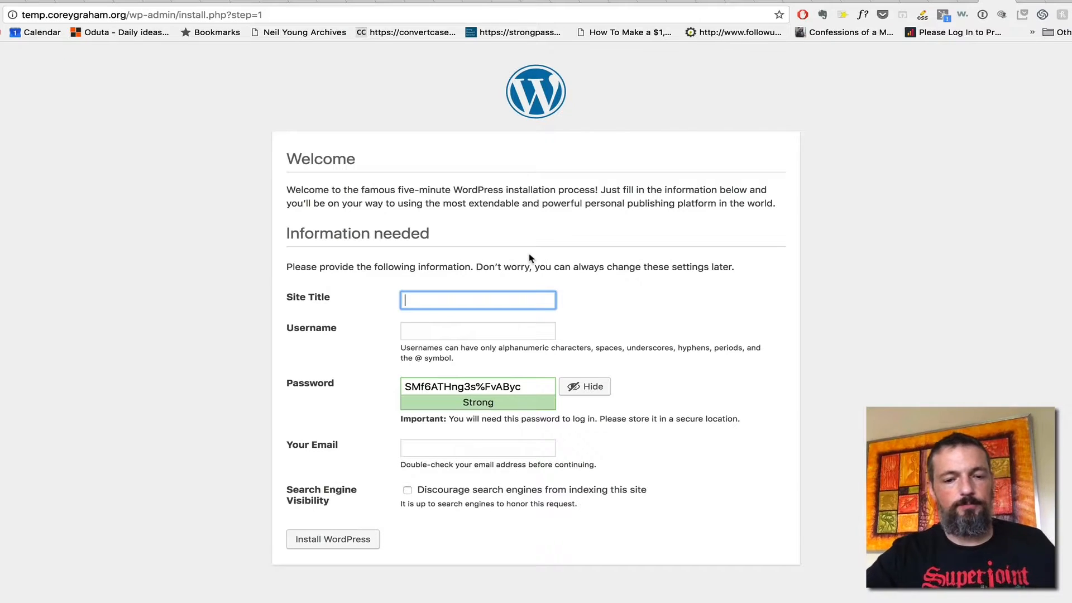
Step: Fill in the site title as the owner's name followed by 's Temporary Site, and enter the admin username
text(Corey's Temporary Site)
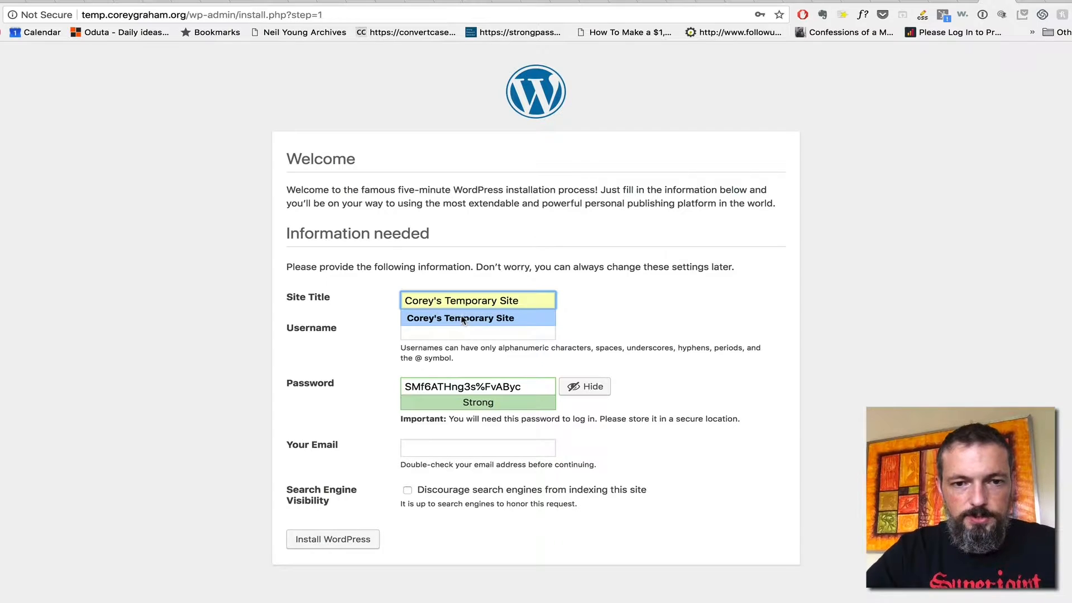
click(461, 317)
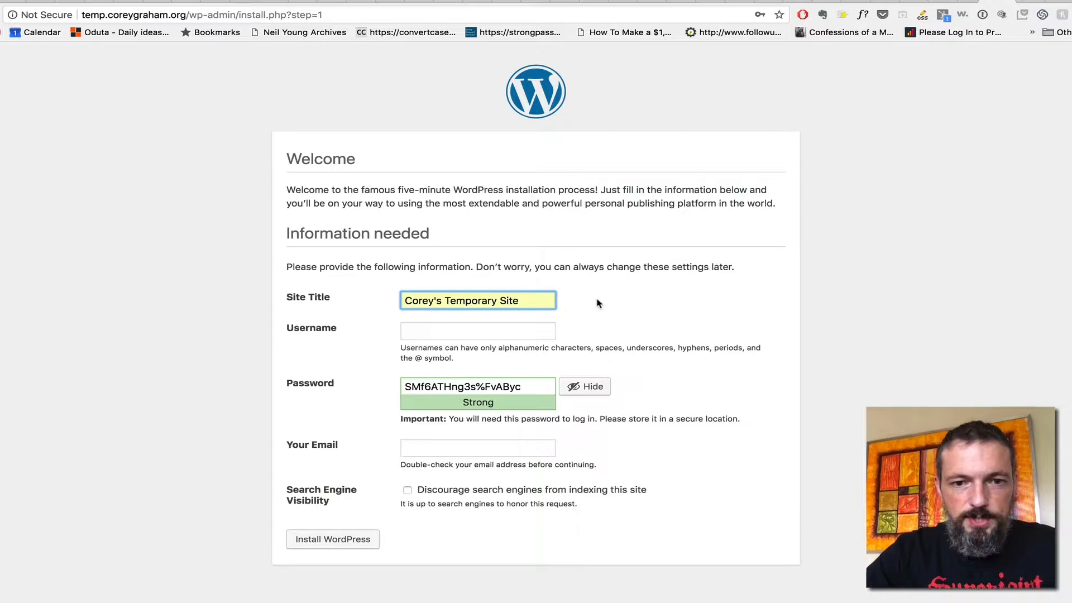
click(454, 331)
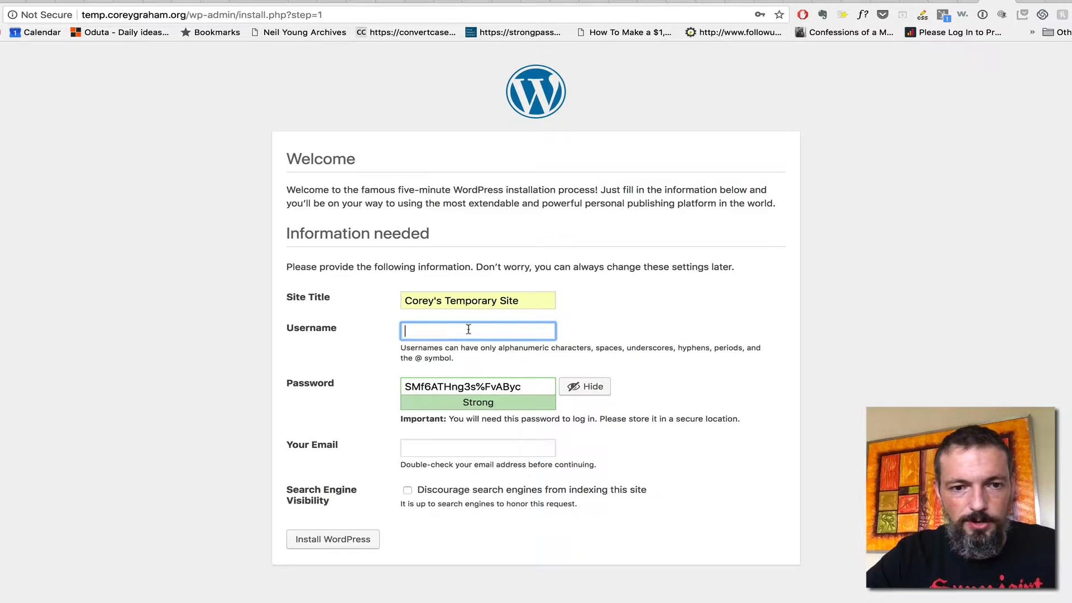
click(504, 324)
text(c)
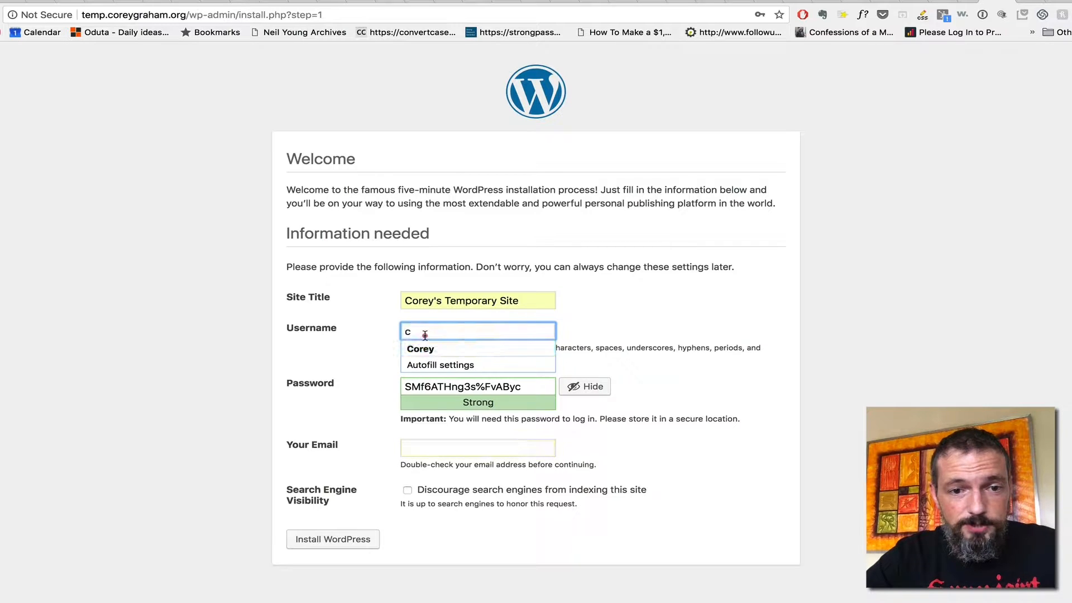
text(oreh)
key(Tab)
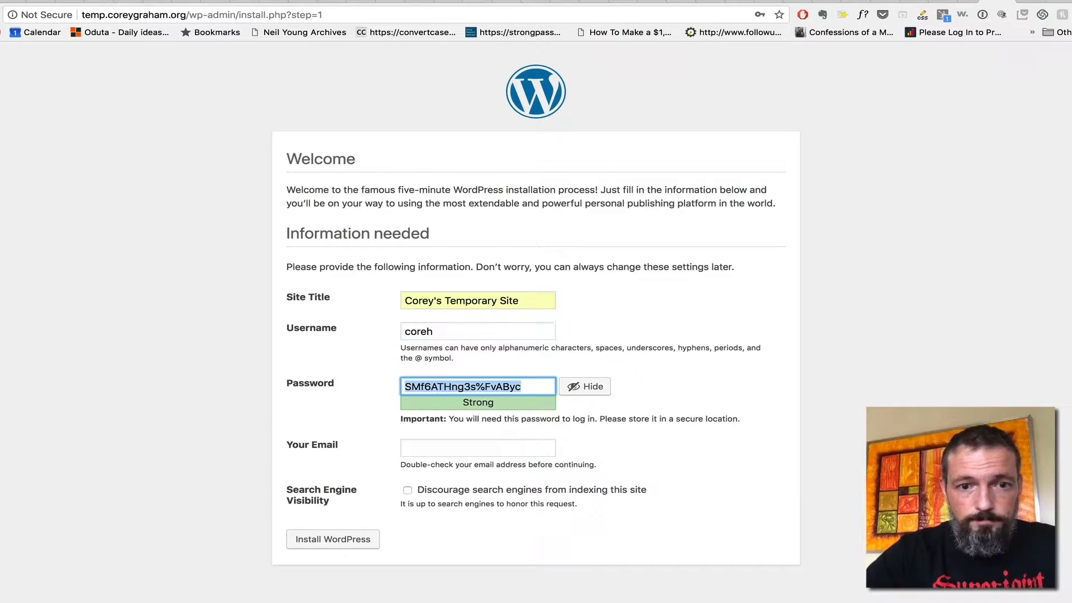
click(451, 331)
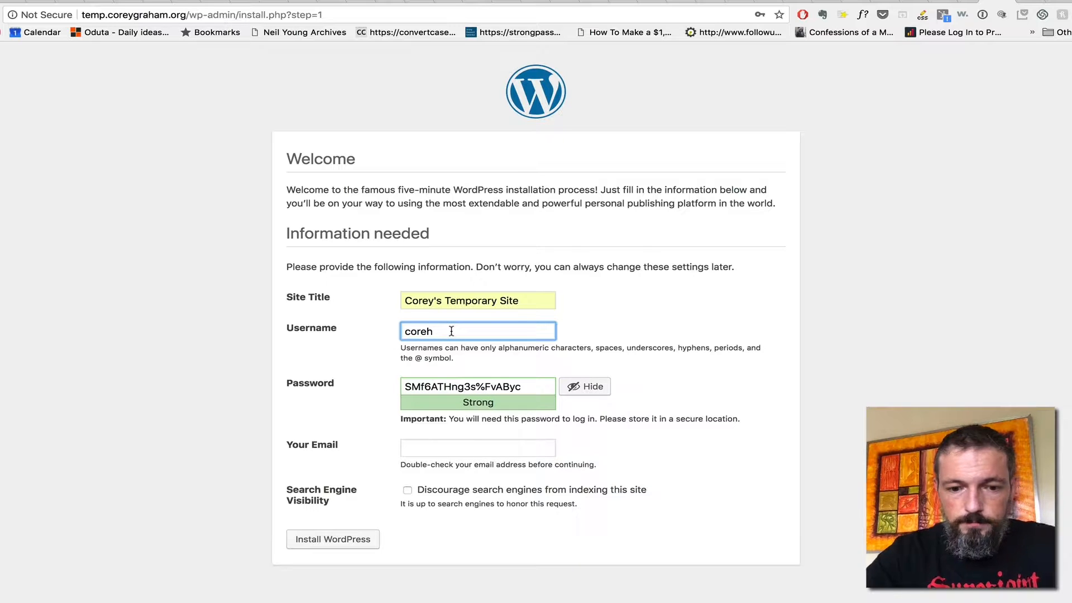
key(BackSpace)
text(y)
key(Tab)
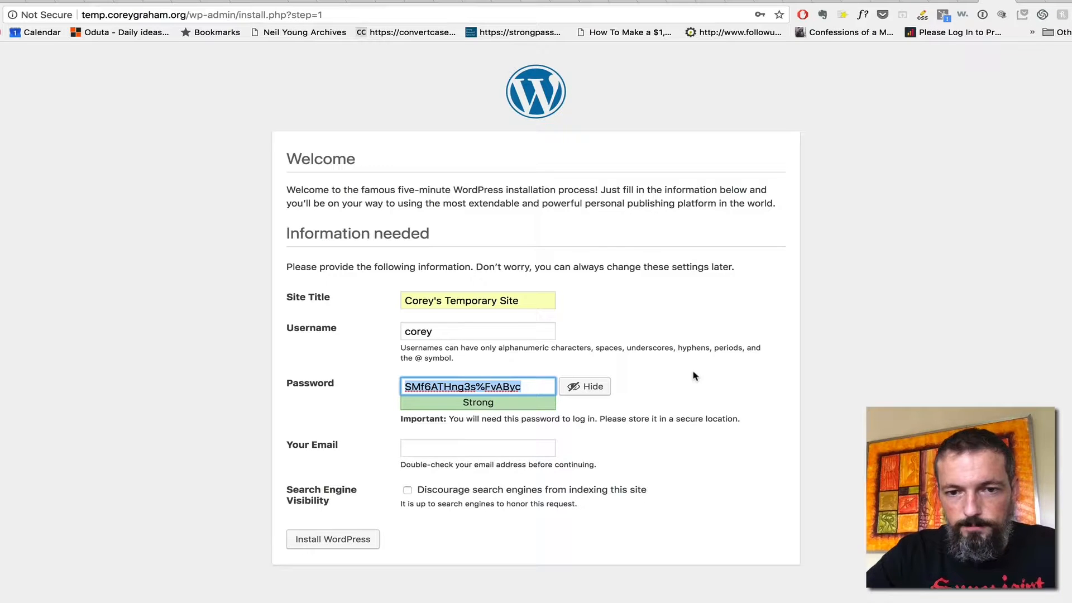
Step: Fill in the admin e-mail, tick discouraging search engines from indexing the site, and submit the installation form
click(667, 387)
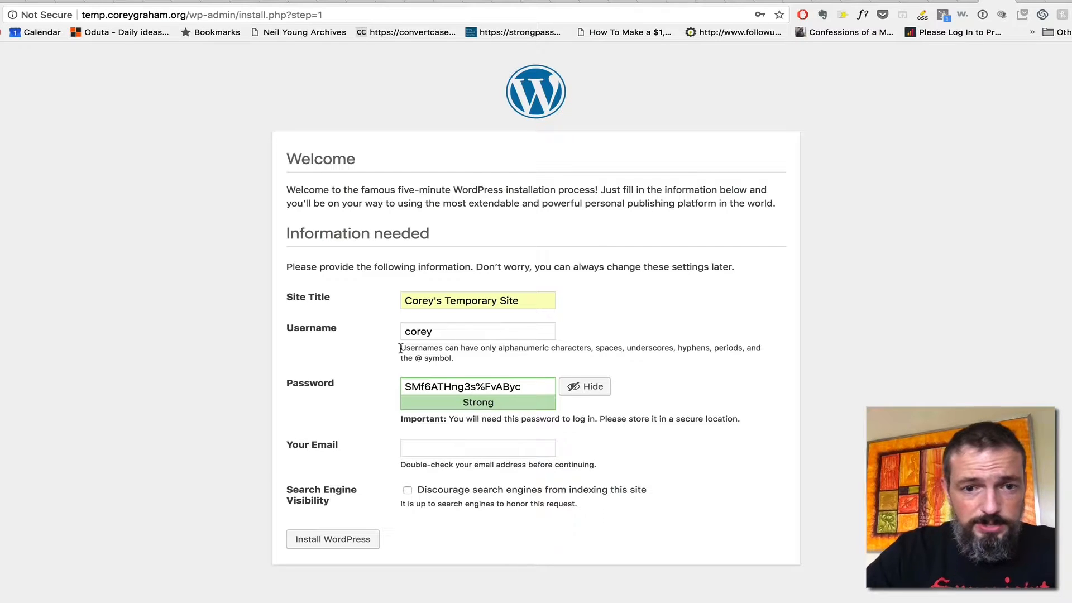
click(436, 446)
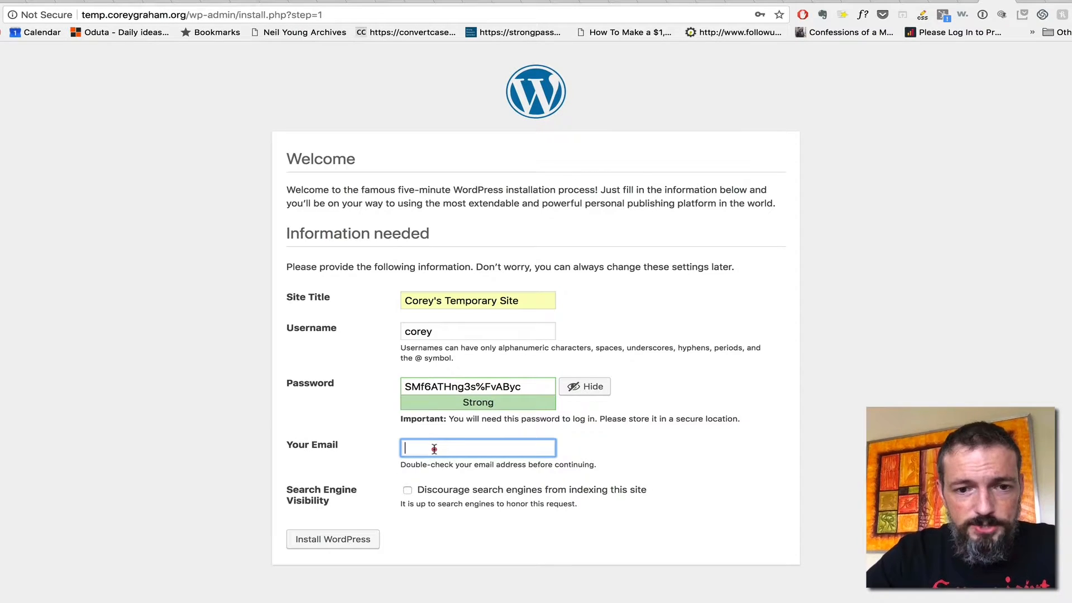
click(455, 466)
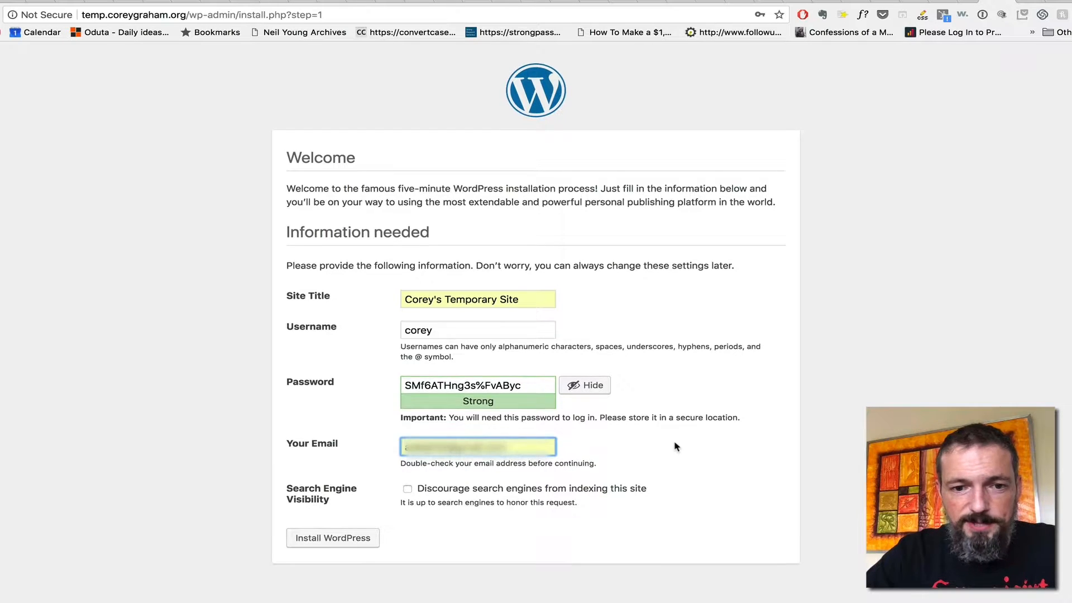
click(637, 451)
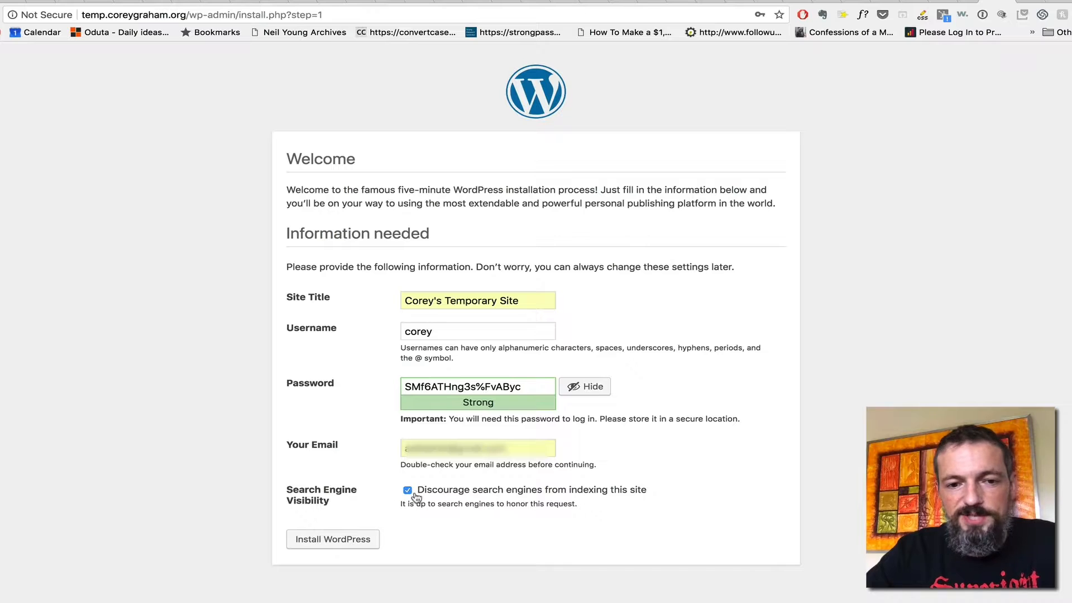
click(348, 548)
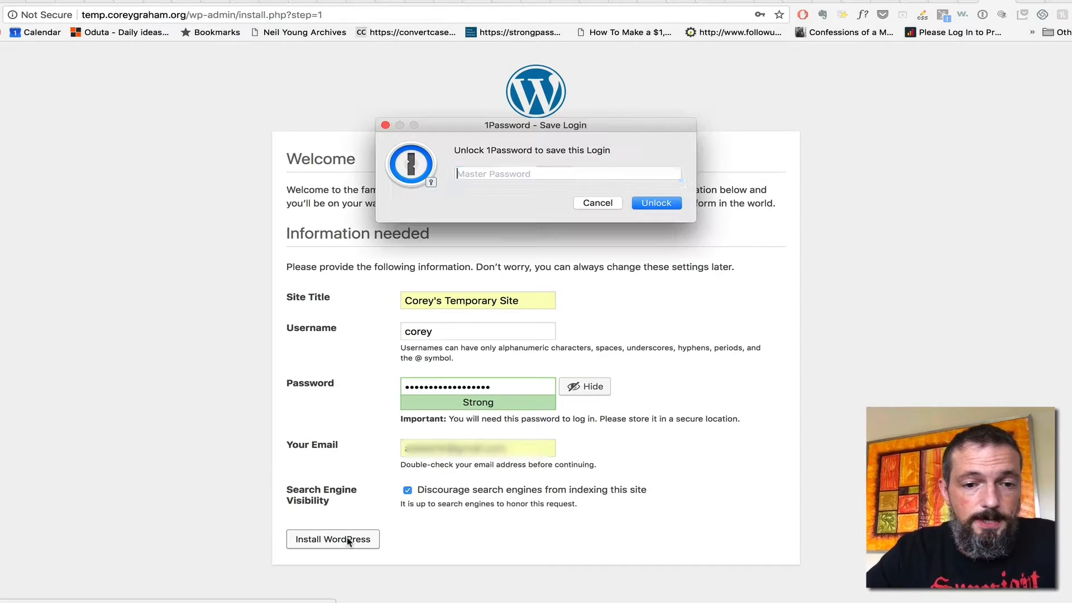
Step: Dismiss the password manager prompt, go to the login page, and log in with the admin username and account password, ticking Remember Me
click(598, 203)
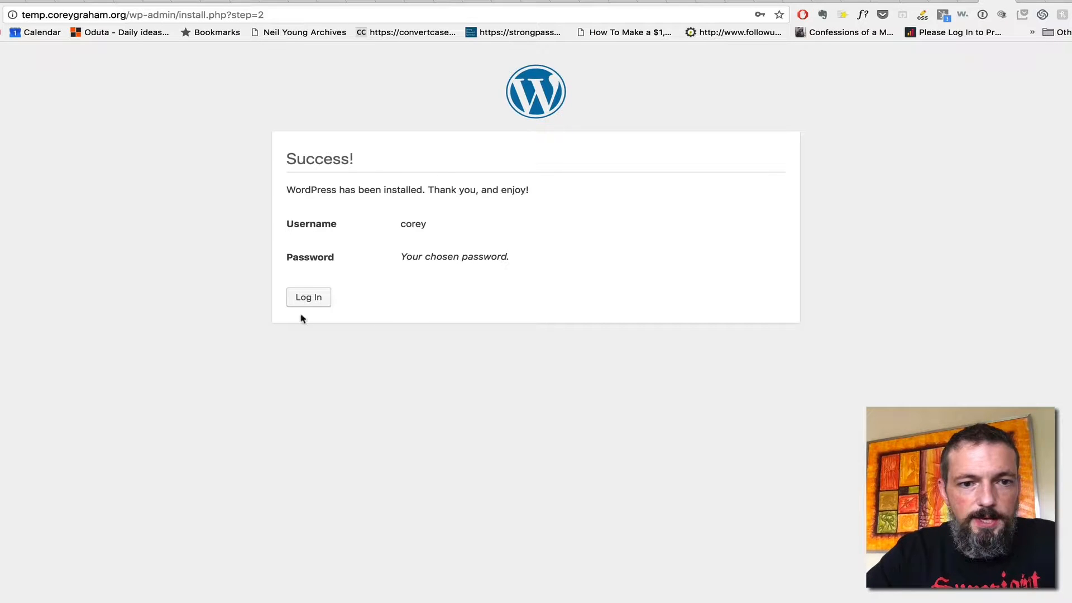
click(310, 301)
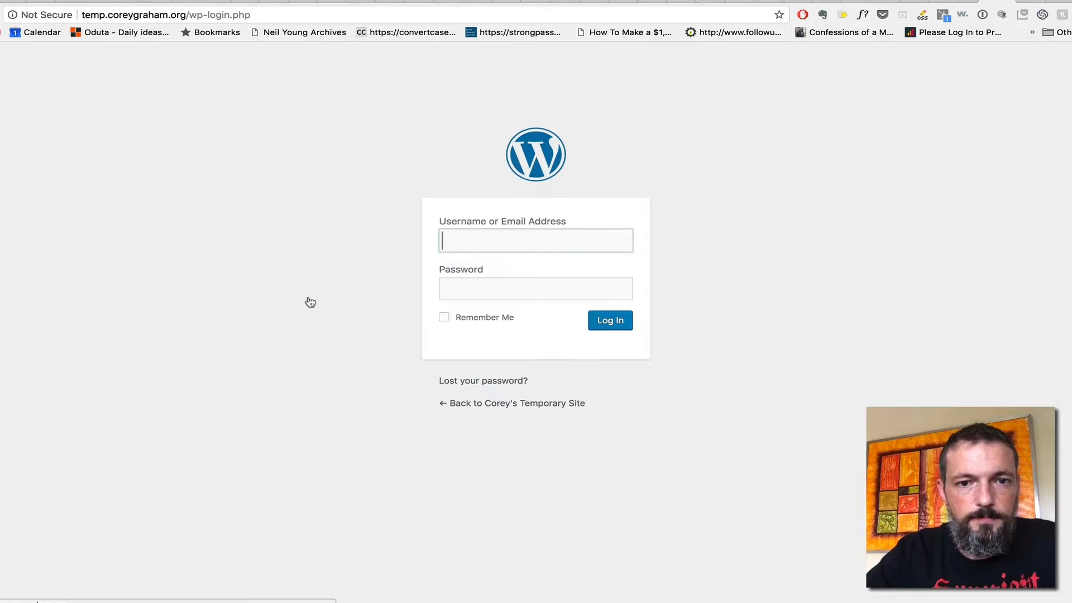
text(corey)
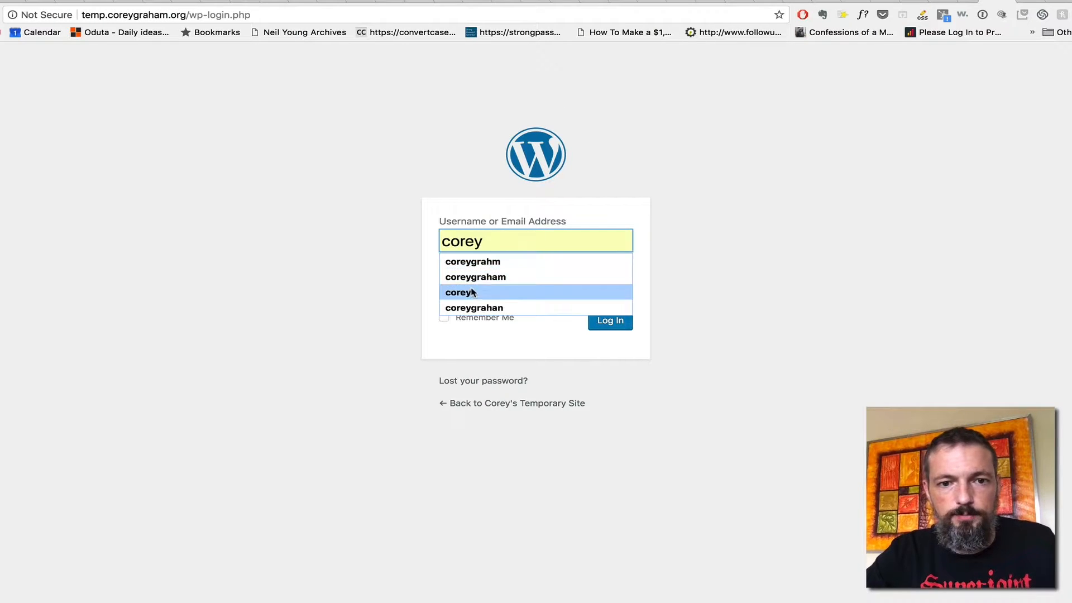
click(494, 295)
click(502, 289)
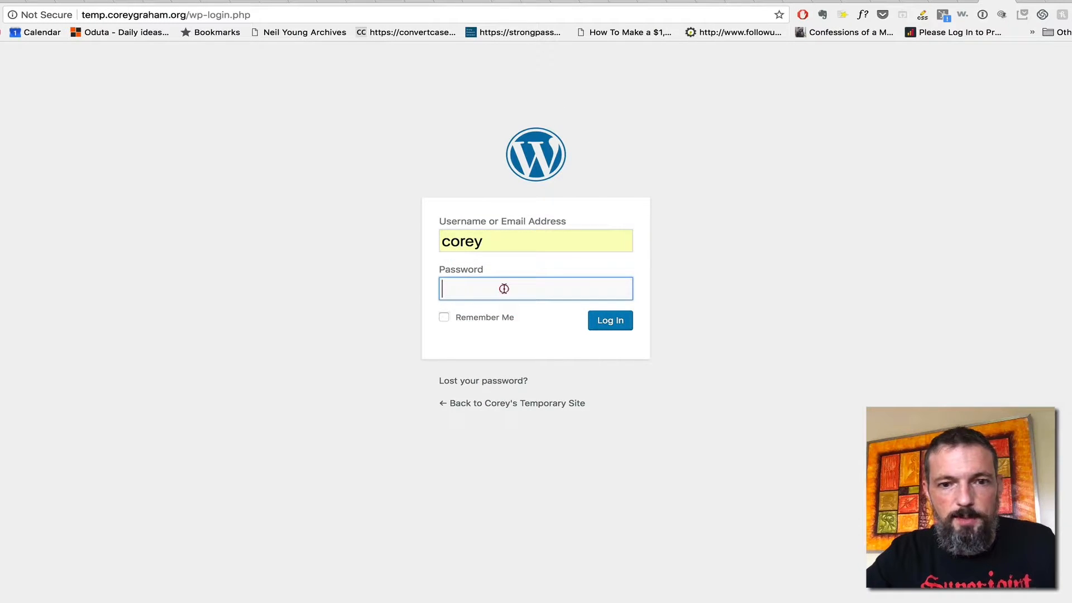
click(469, 320)
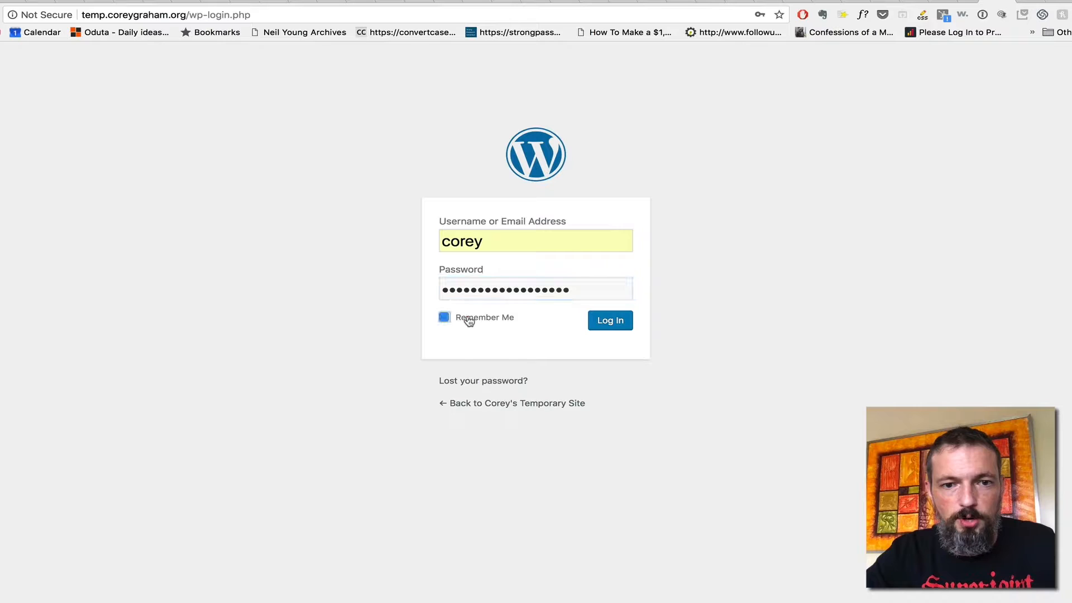
click(605, 323)
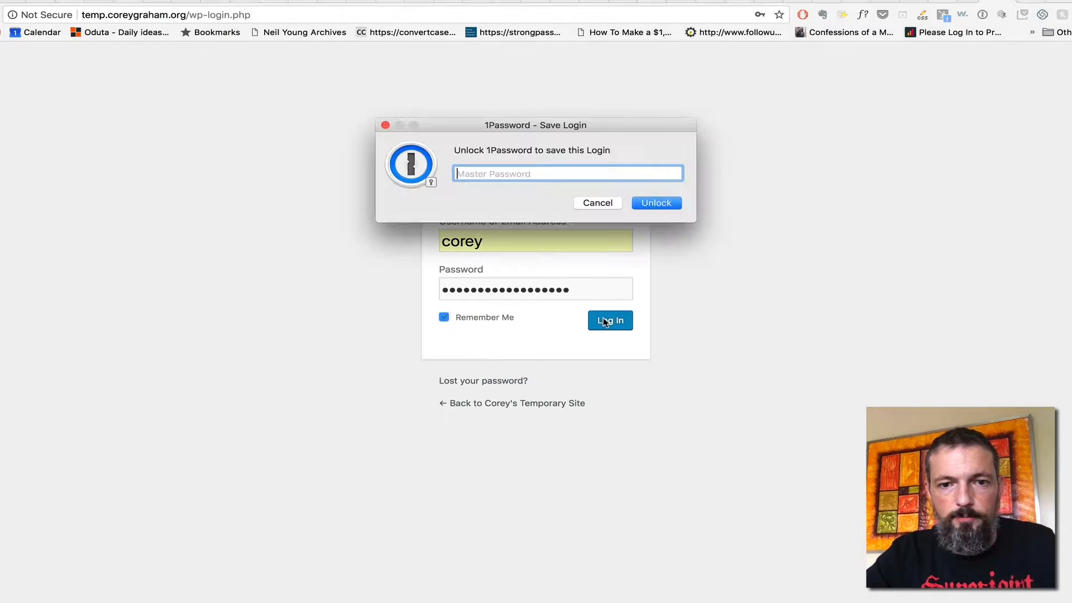
click(601, 202)
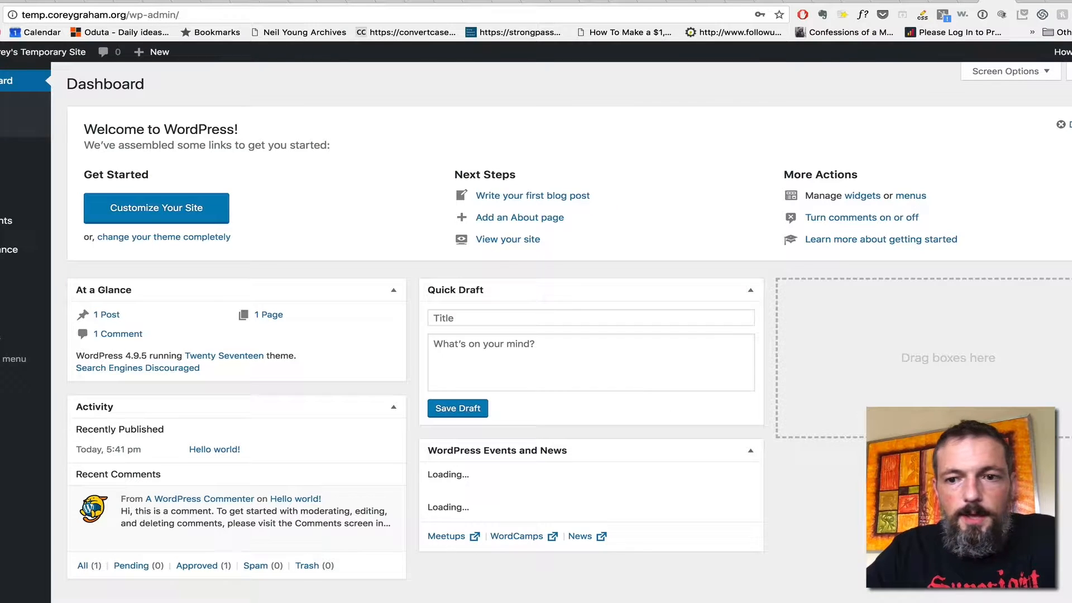
scroll(857, 401, down, 1)
scroll(857, 401, up, 1)
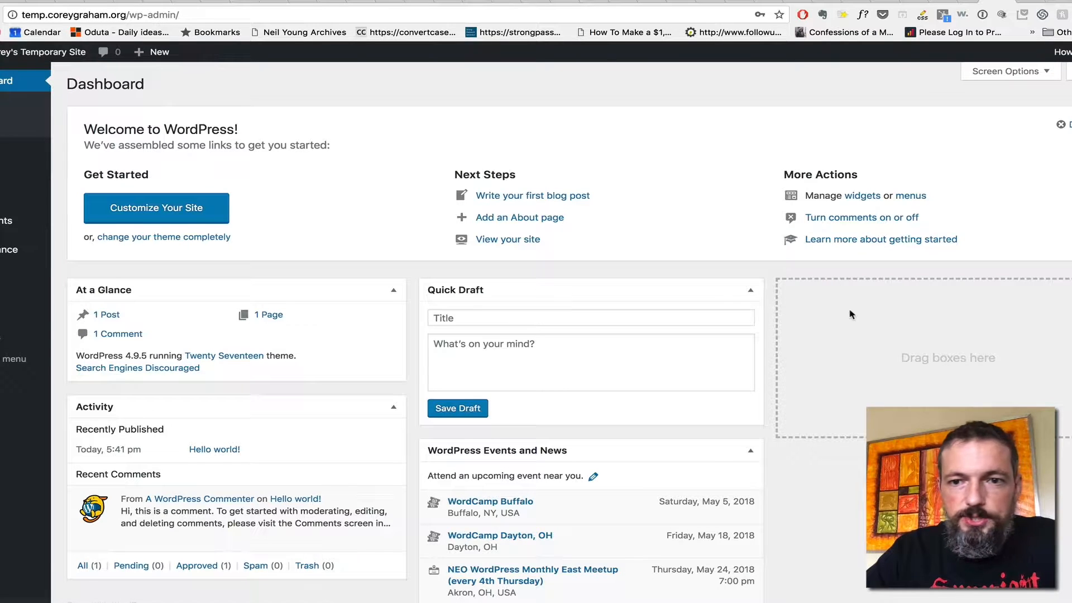
scroll(874, 344, down, 1)
scroll(874, 343, up, 1)
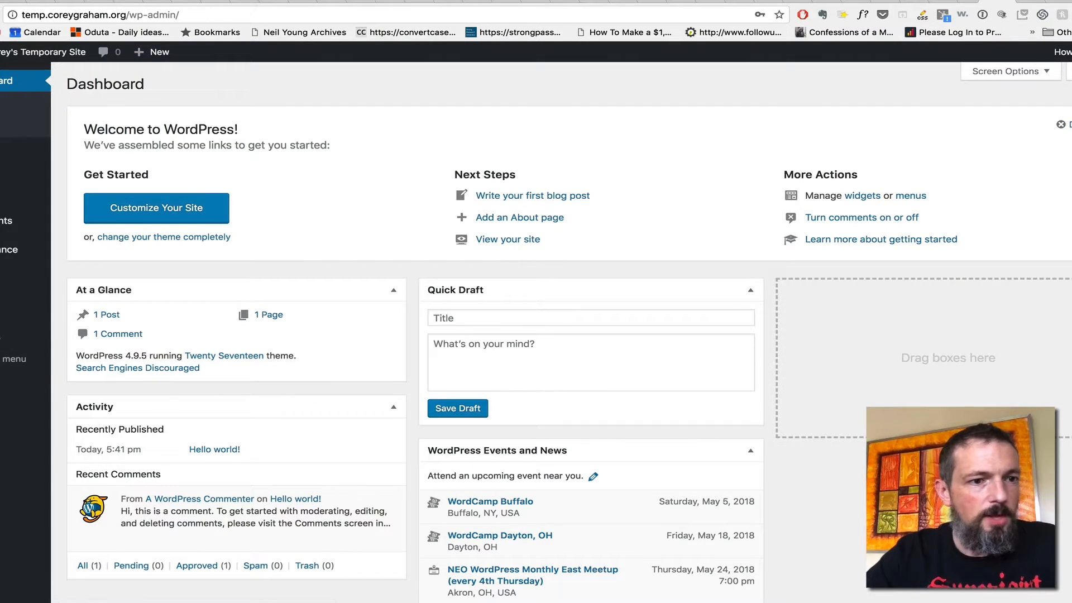
Step: Set the site timezone to New York in the General Settings and save the changes
mouse_move(23, 338)
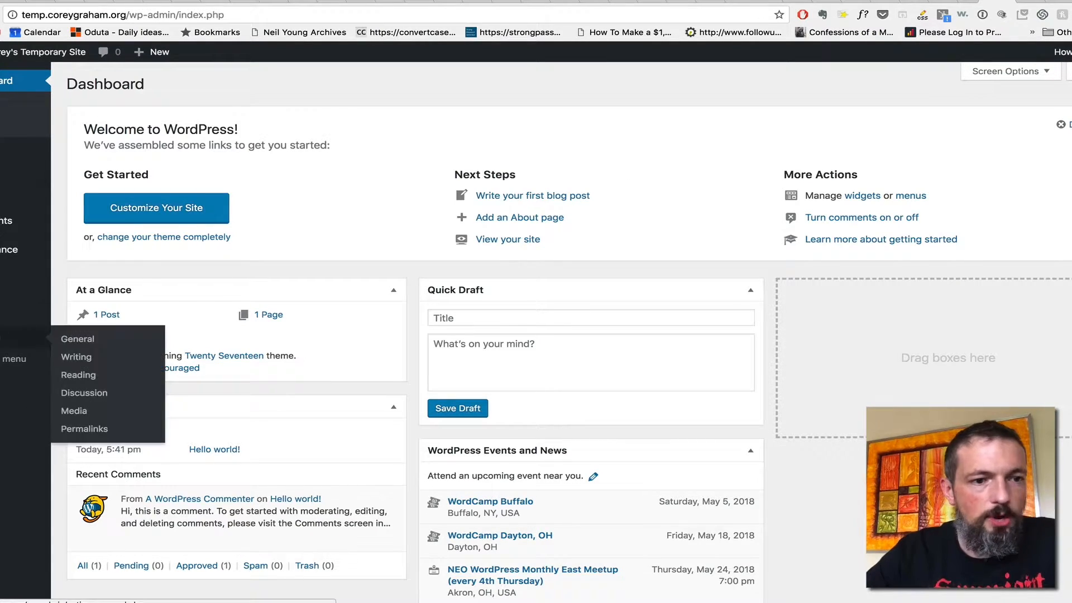
click(78, 340)
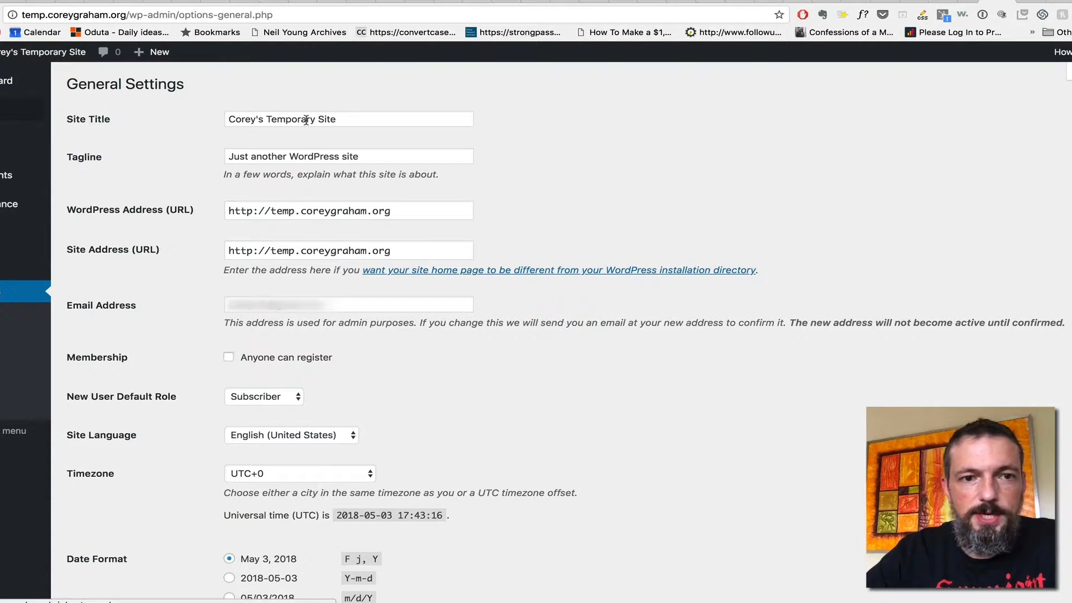
drag(367, 156, 199, 159)
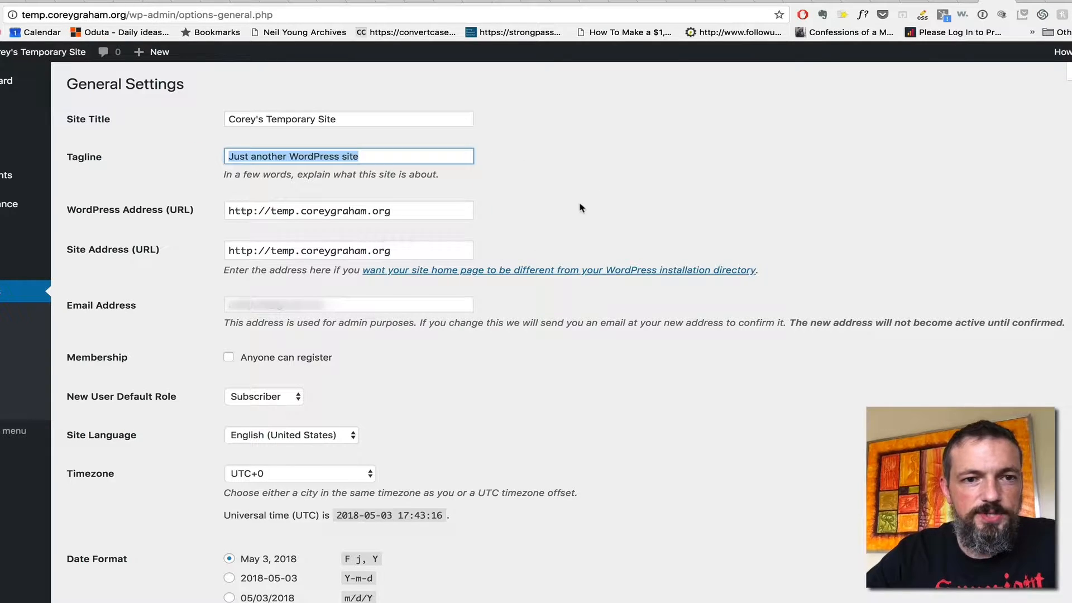
click(379, 156)
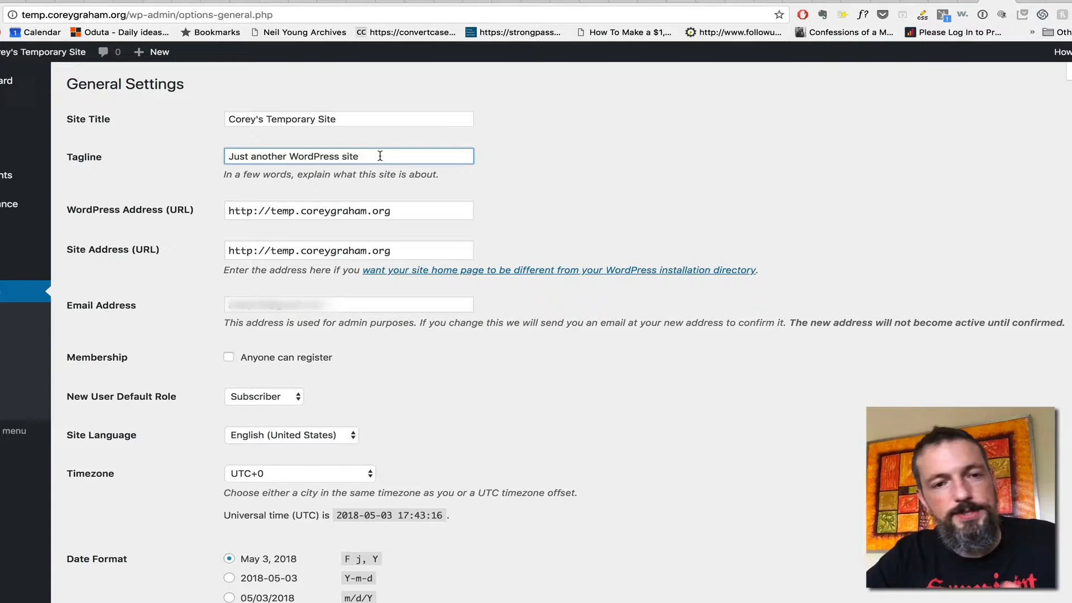
click(550, 209)
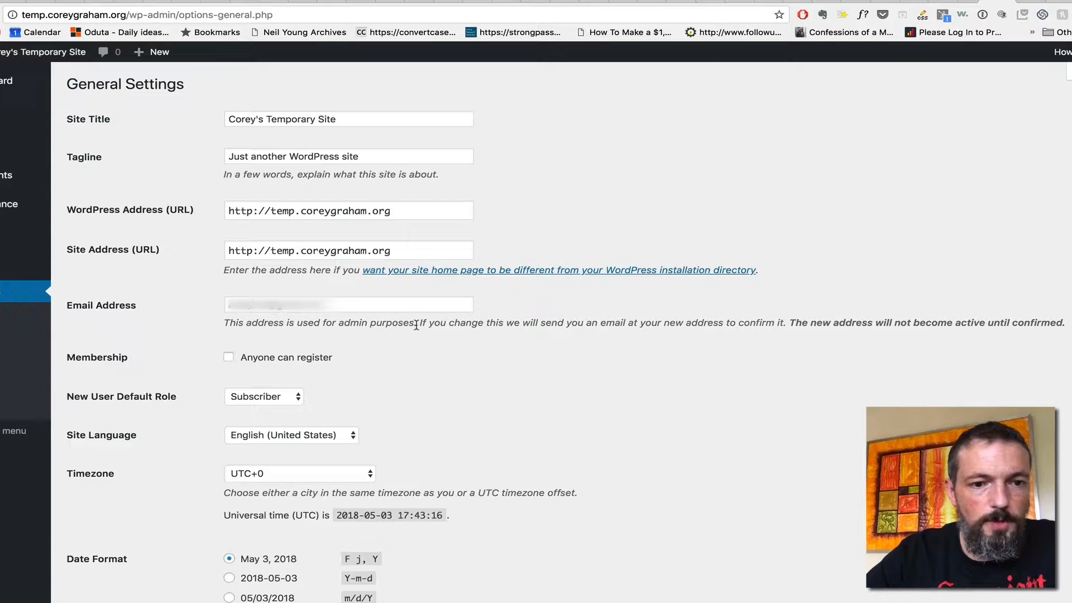
scroll(451, 362, down, 2)
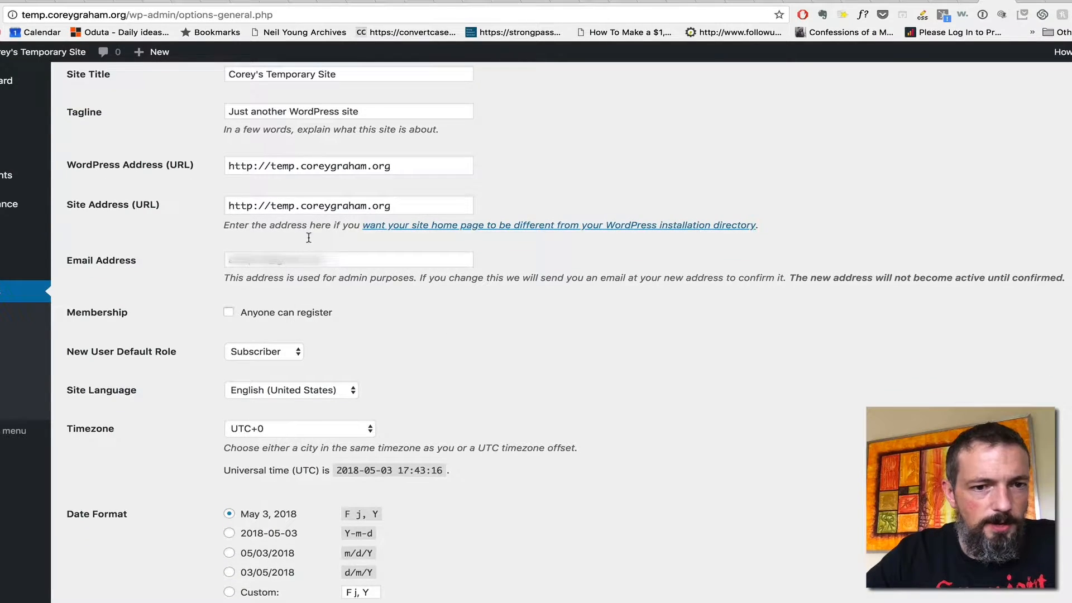
scroll(575, 326, down, 2)
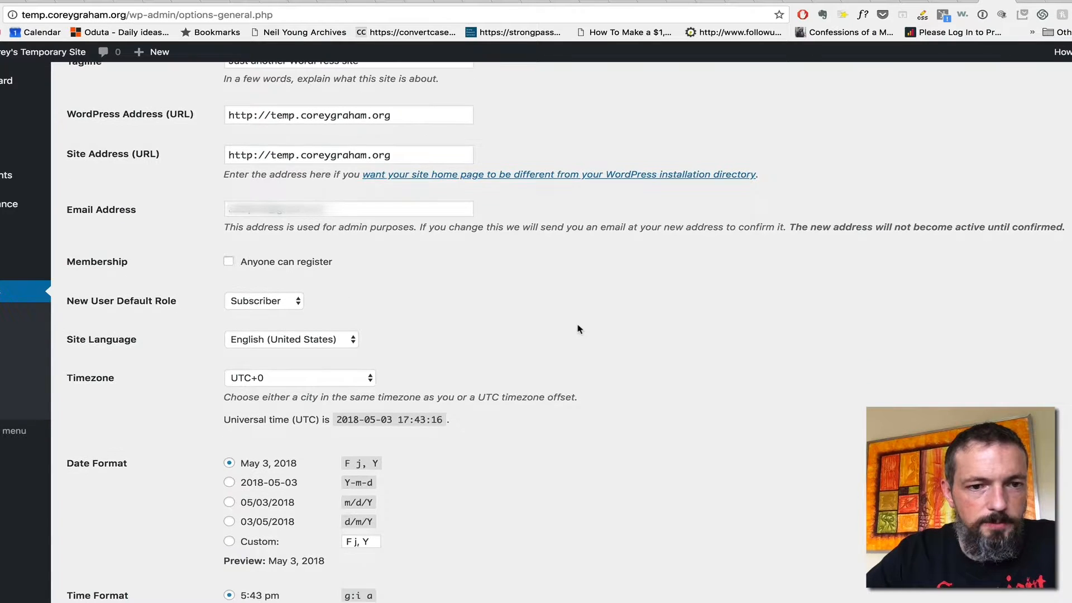
click(369, 382)
scroll(369, 384, up, 15)
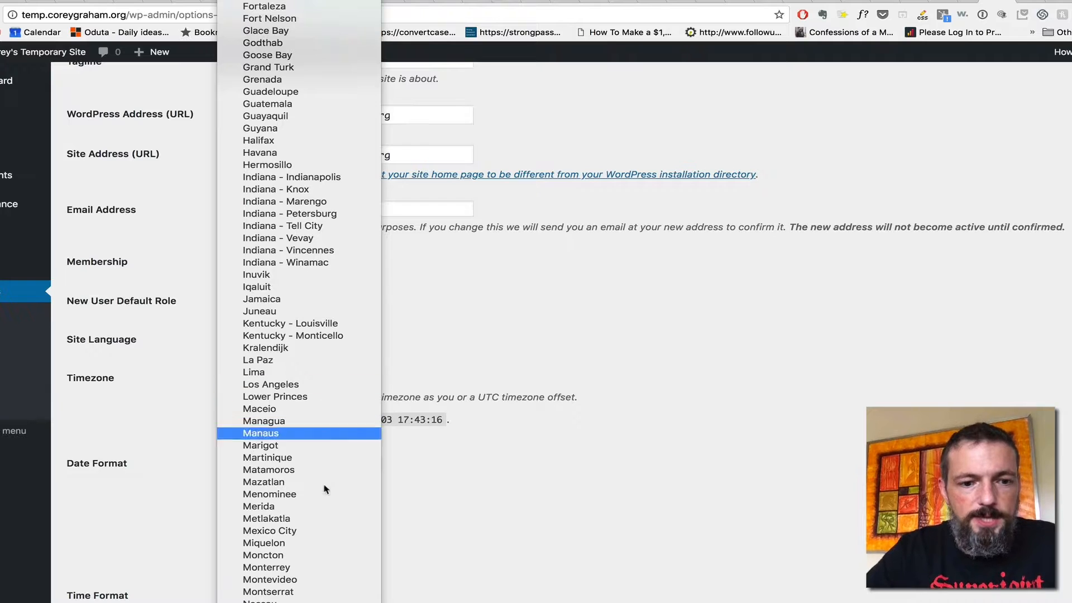
click(267, 602)
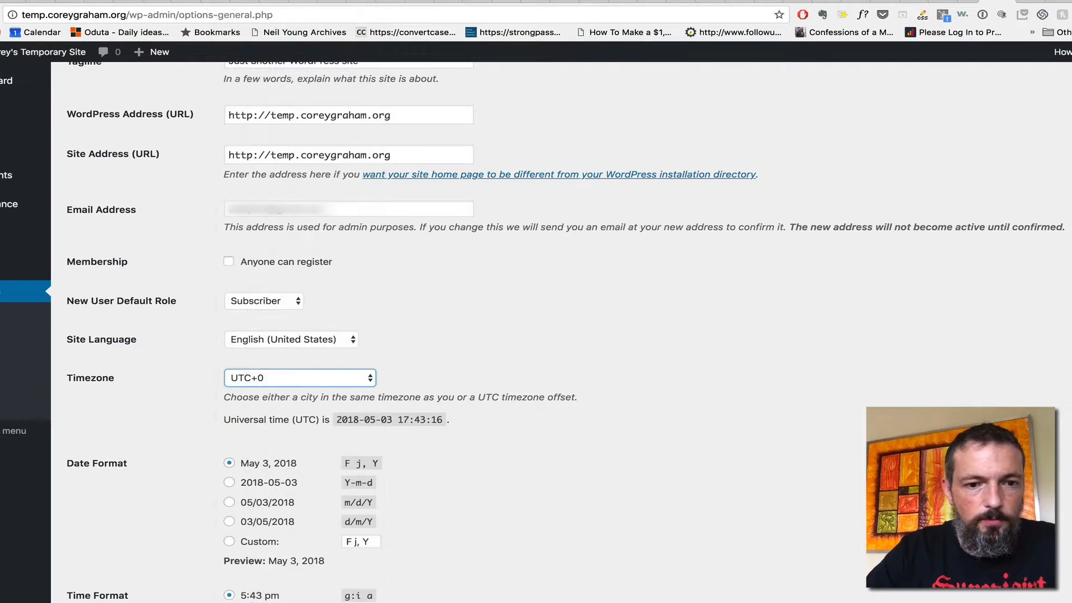
click(652, 432)
scroll(648, 429, down, 2)
scroll(648, 433, down, 5)
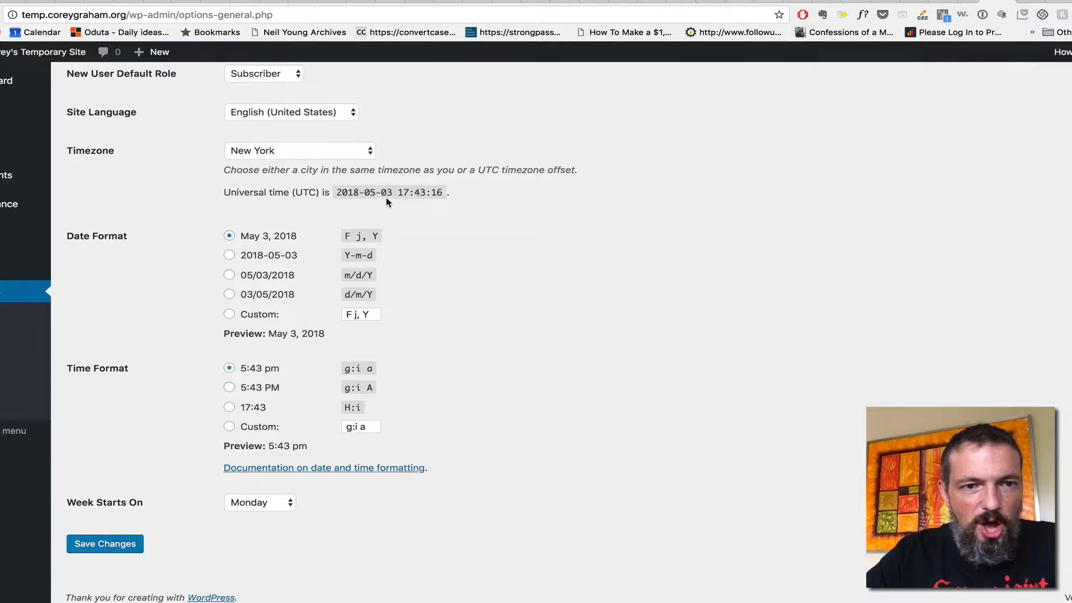
scroll(593, 329, up, 3)
scroll(593, 330, down, 3)
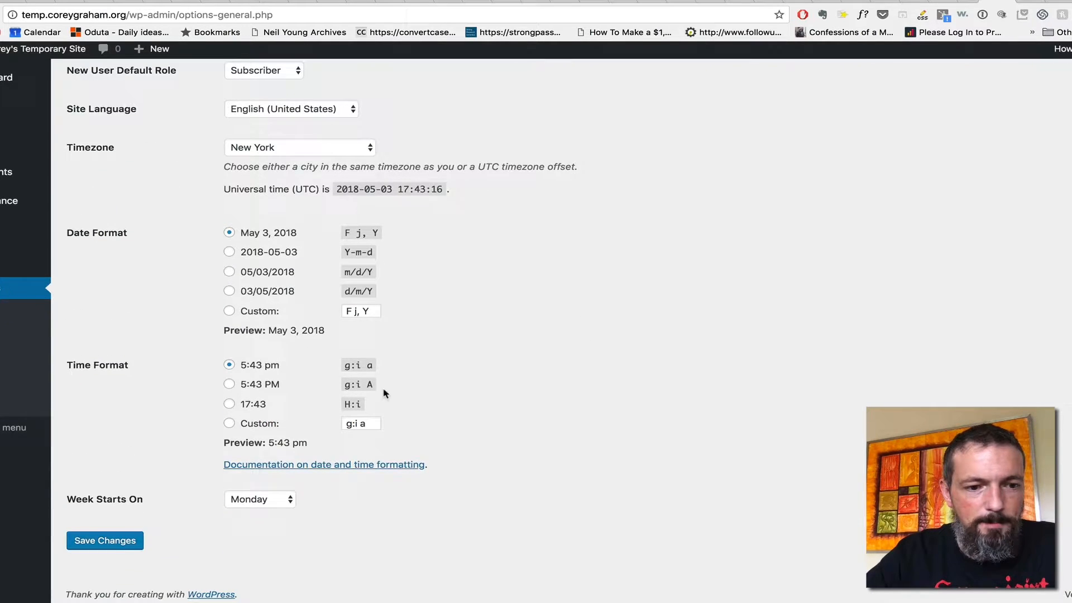
click(119, 548)
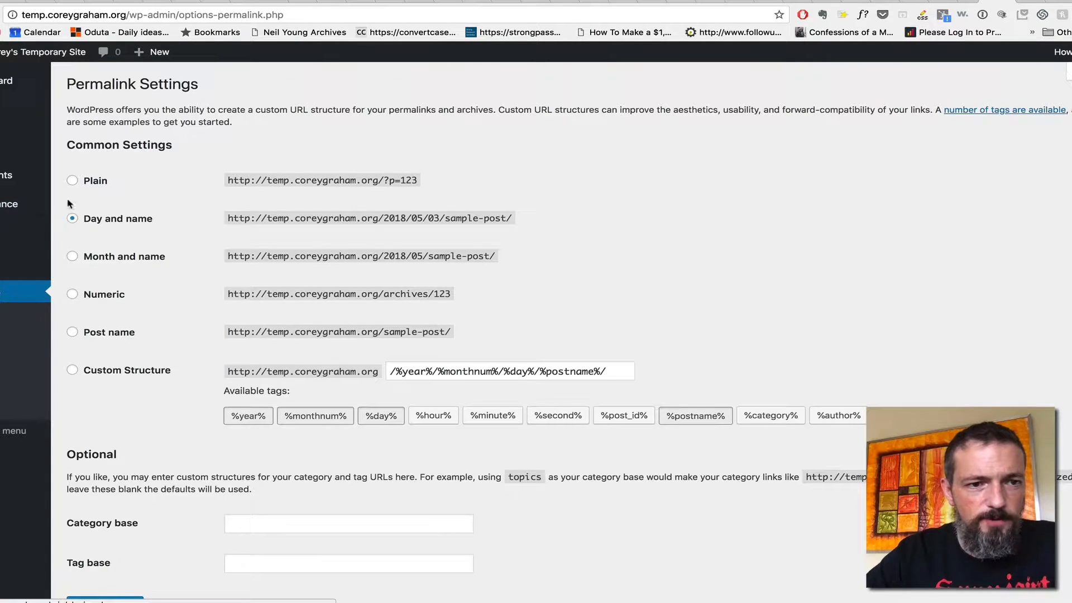
Step: Set the permalink structure to Month and name and save the changes
scroll(840, 351, down, 1)
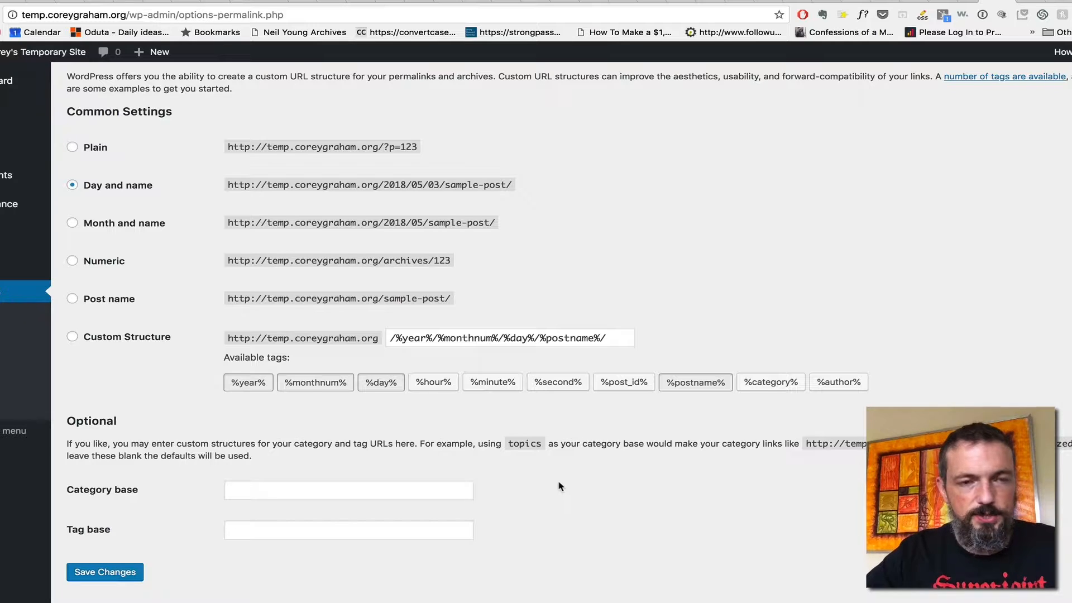
scroll(573, 509, up, 1)
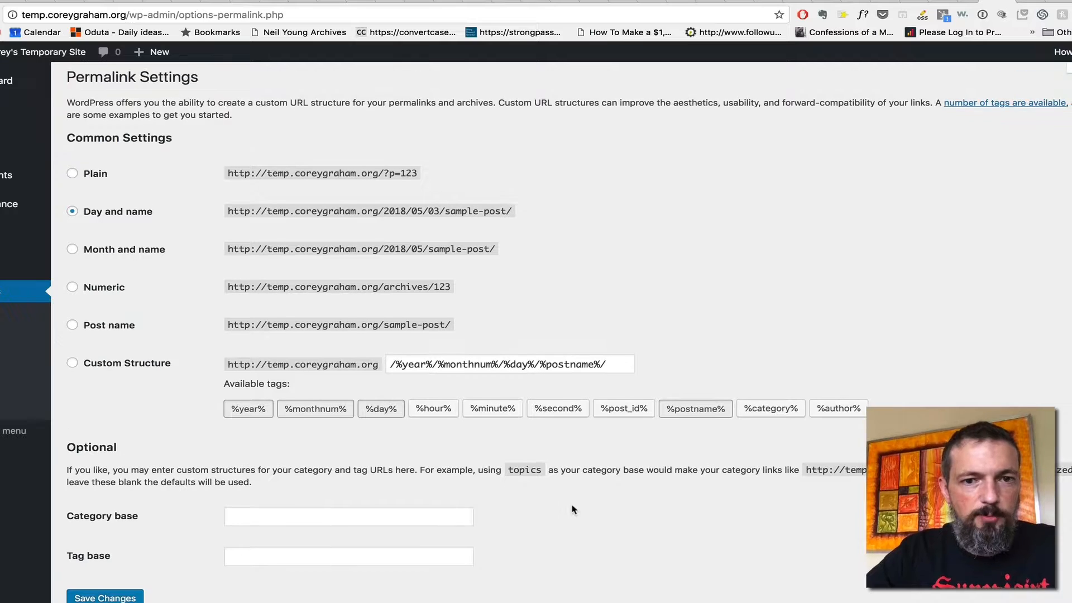
scroll(603, 352, down, 1)
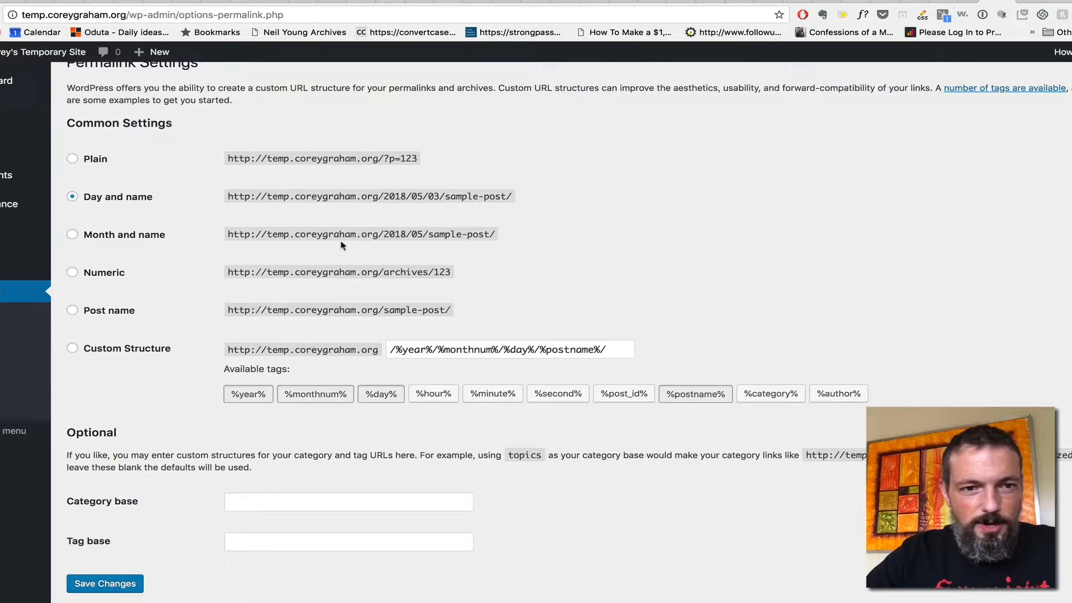
click(88, 238)
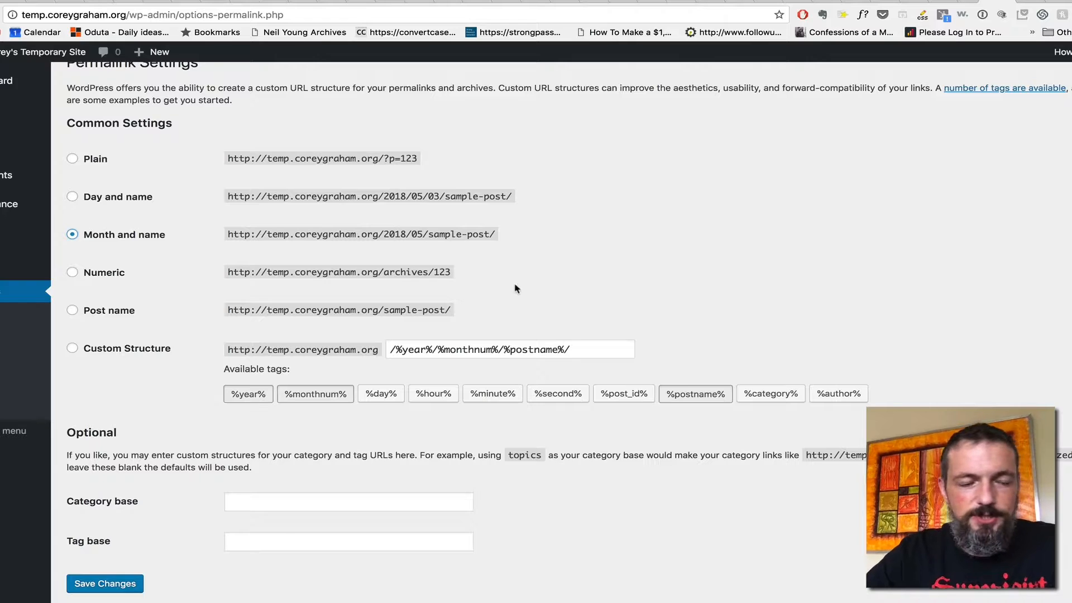
scroll(617, 285, down, 2)
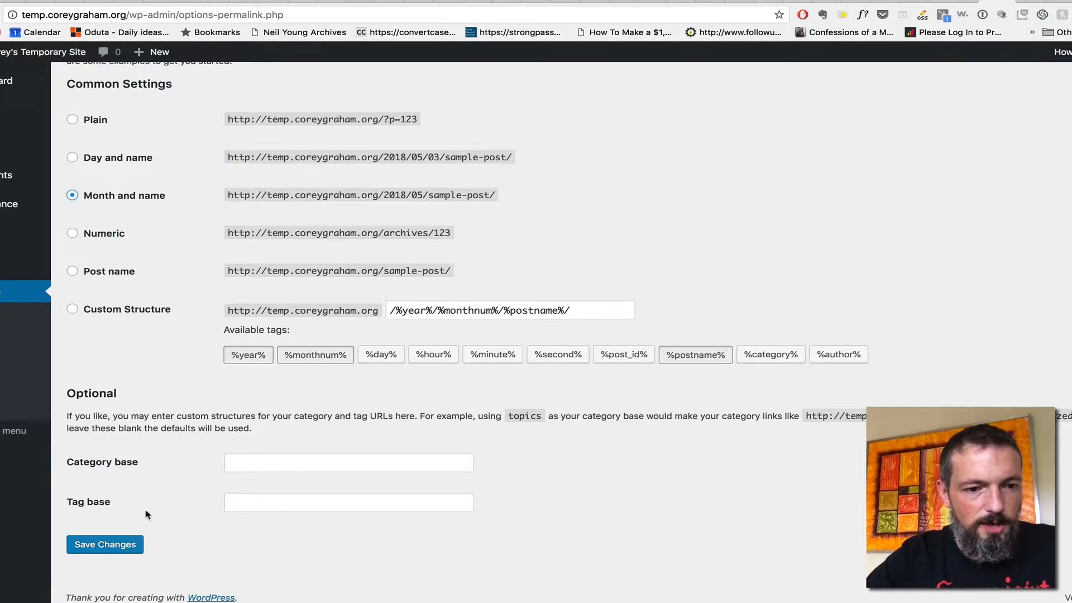
click(102, 545)
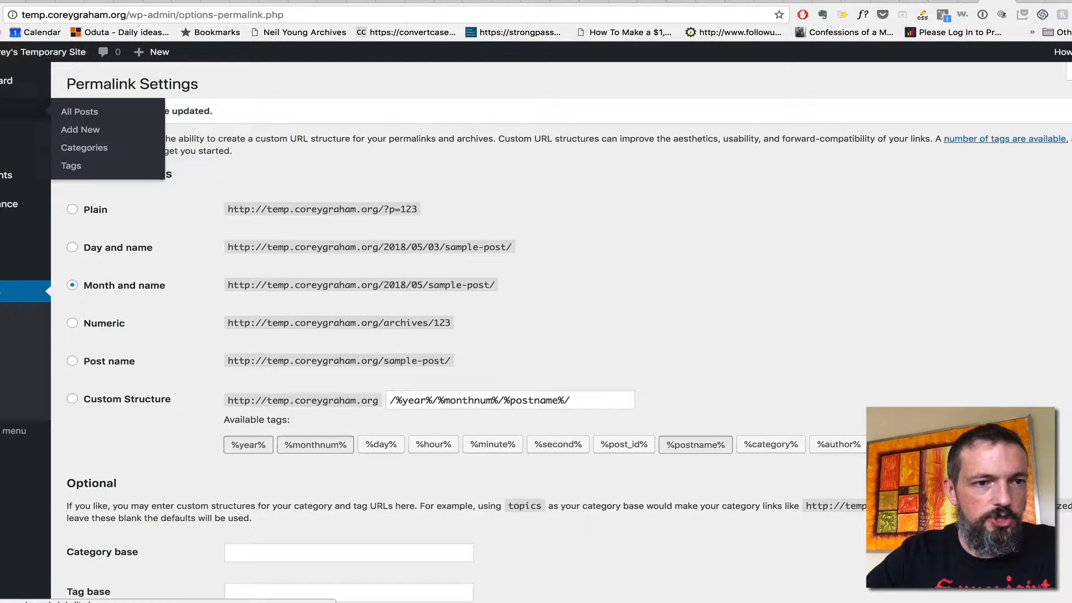
Step: Move the Hello world! post to the trash from the posts list
click(3, 109)
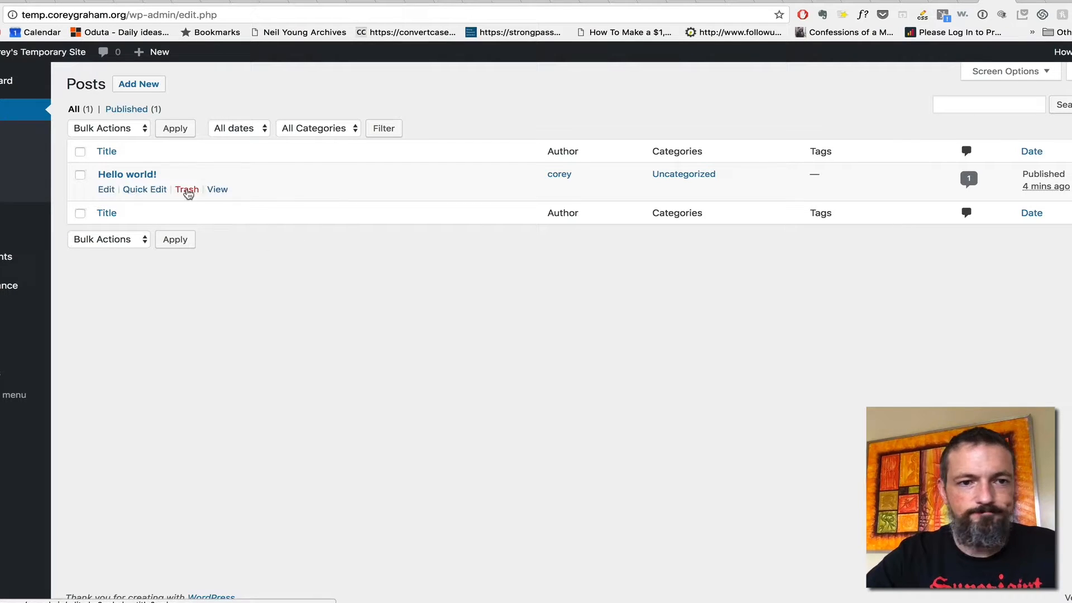
click(187, 190)
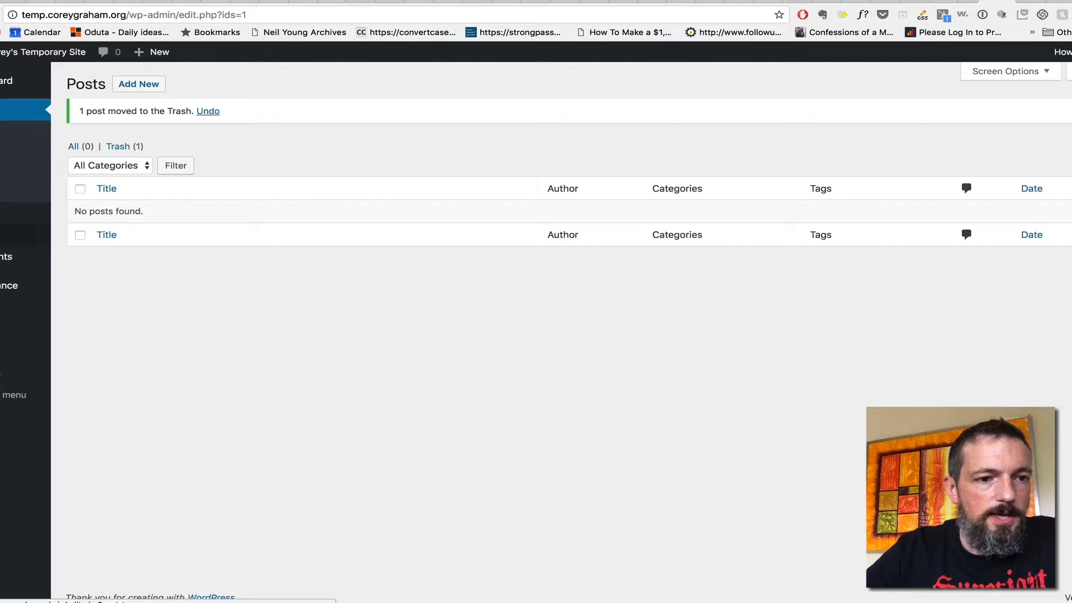
Step: Open the Sample Page for editing and delete all of its body text
mouse_move(9, 286)
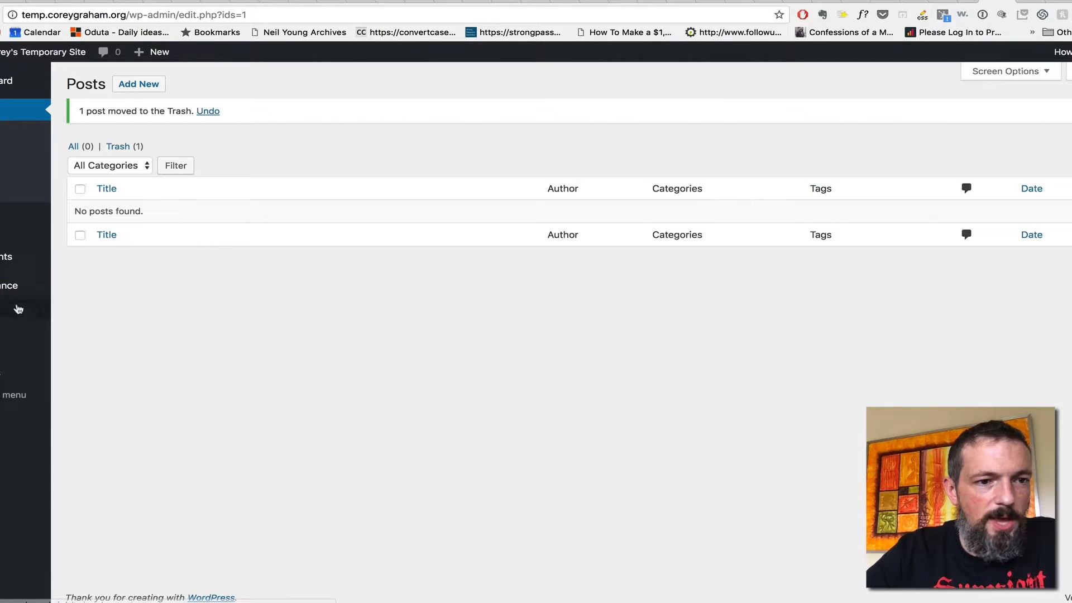
click(23, 237)
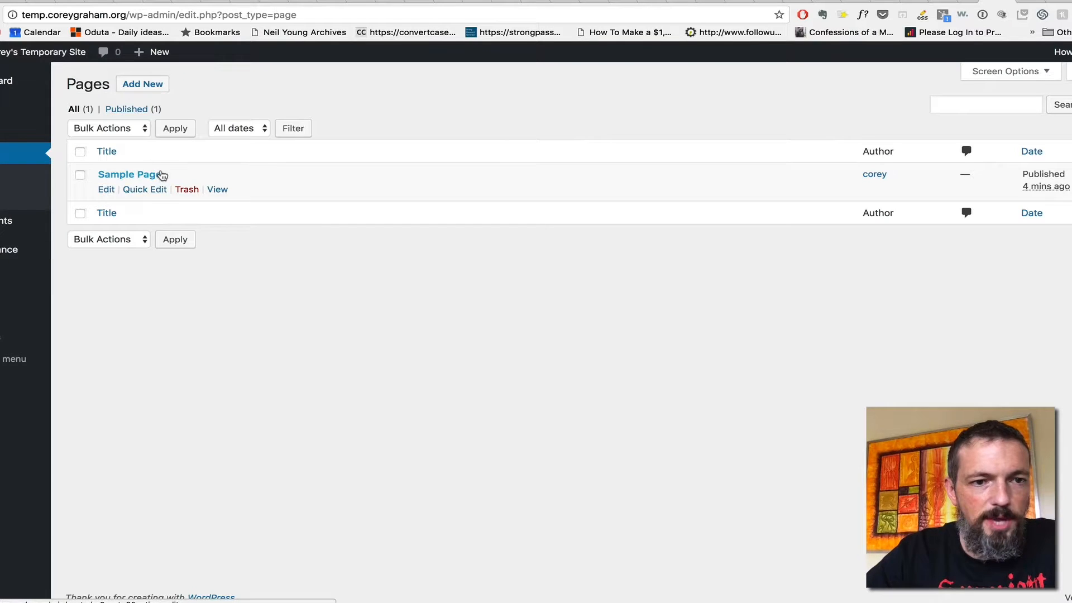
click(132, 175)
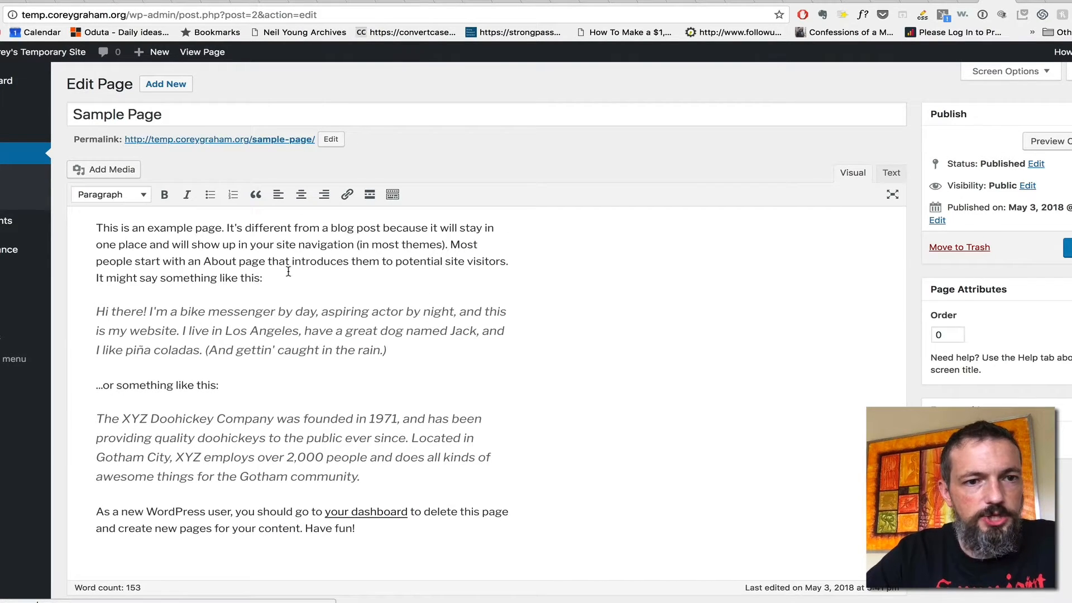
click(268, 303)
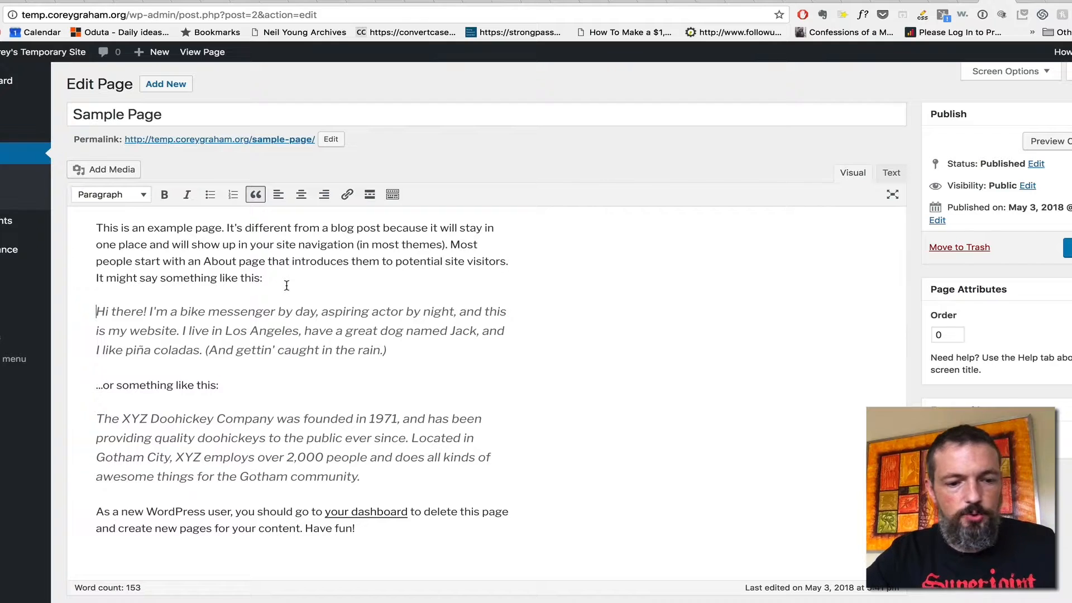
key(super+a)
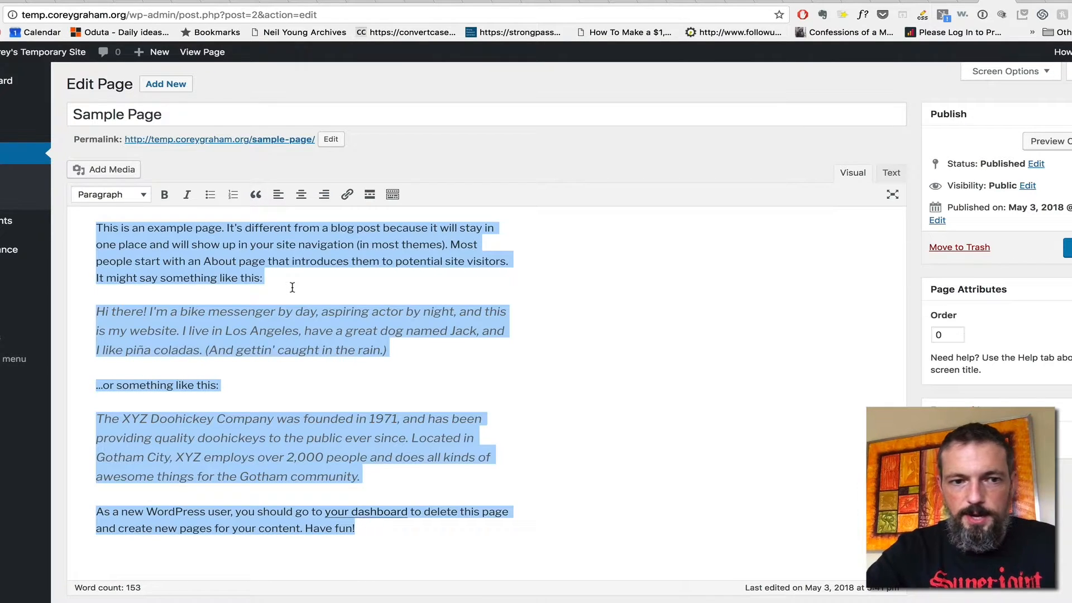
key(BackSpace)
click(170, 115)
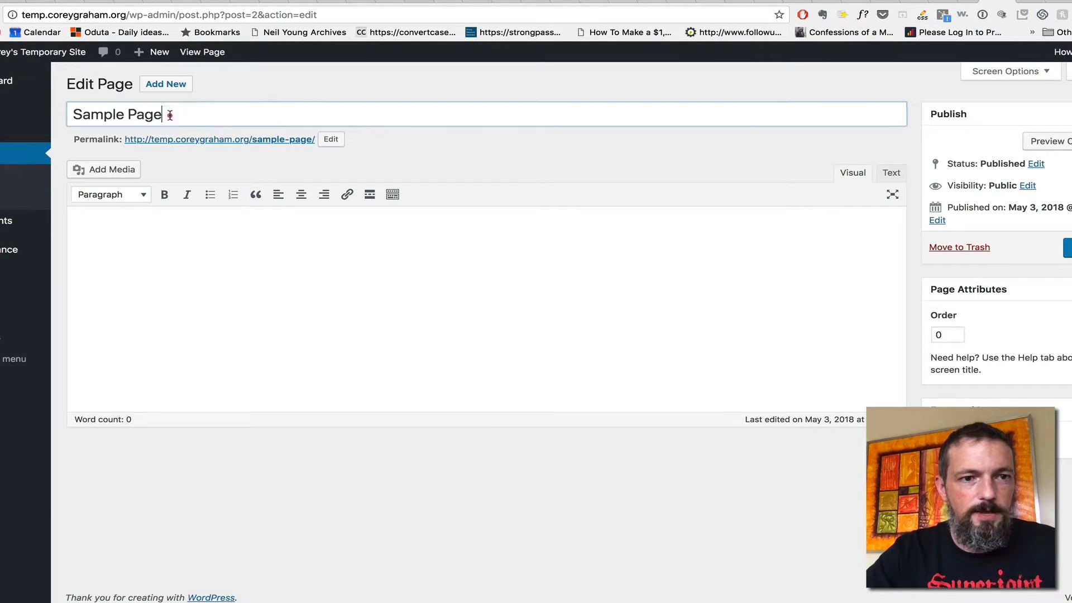
Step: Rename the Sample Page to Home and change its permalink slug to home
mouse_move(40, 119)
key(super+a)
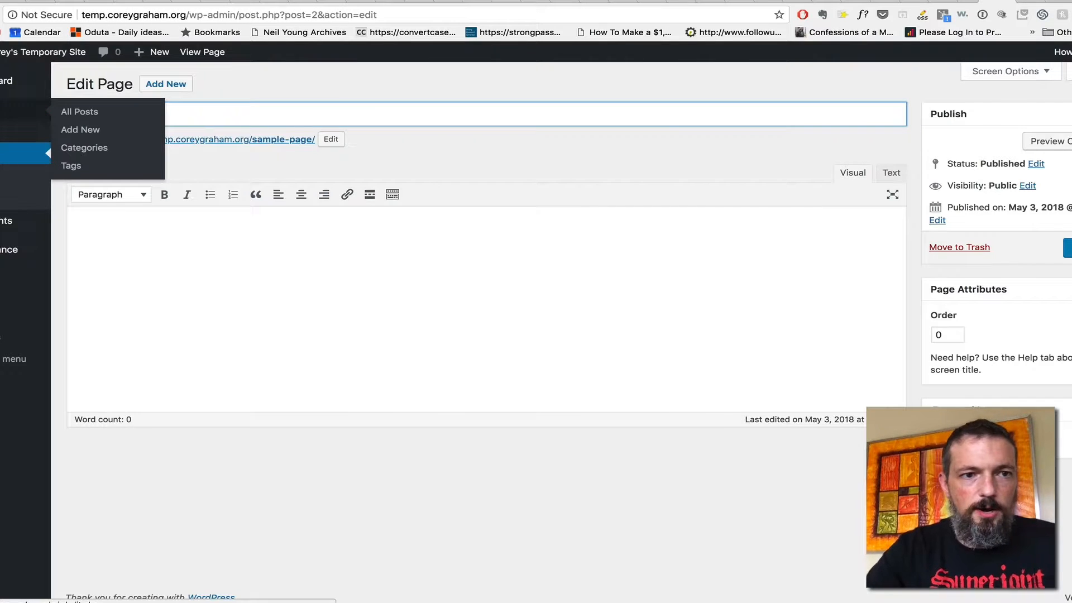
text(Home)
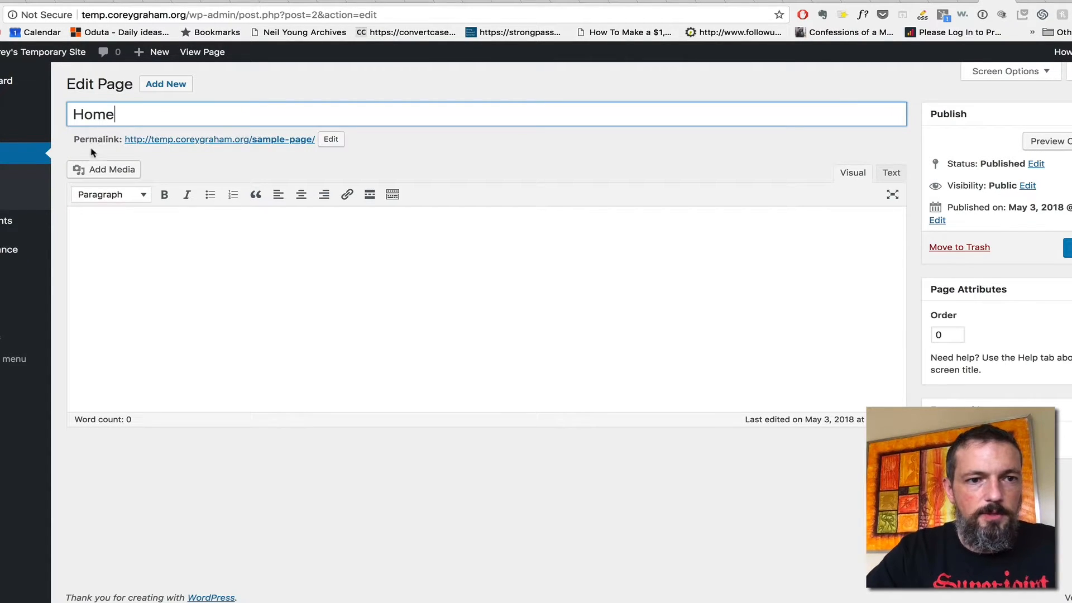
click(331, 139)
drag(330, 139, 235, 140)
text(h)
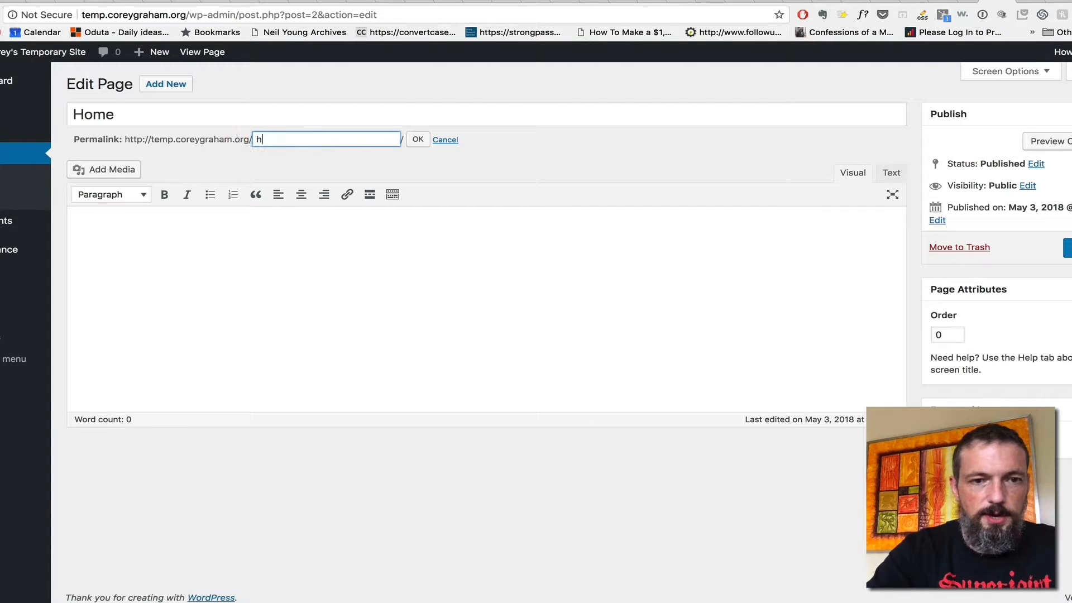
text(ome)
click(417, 140)
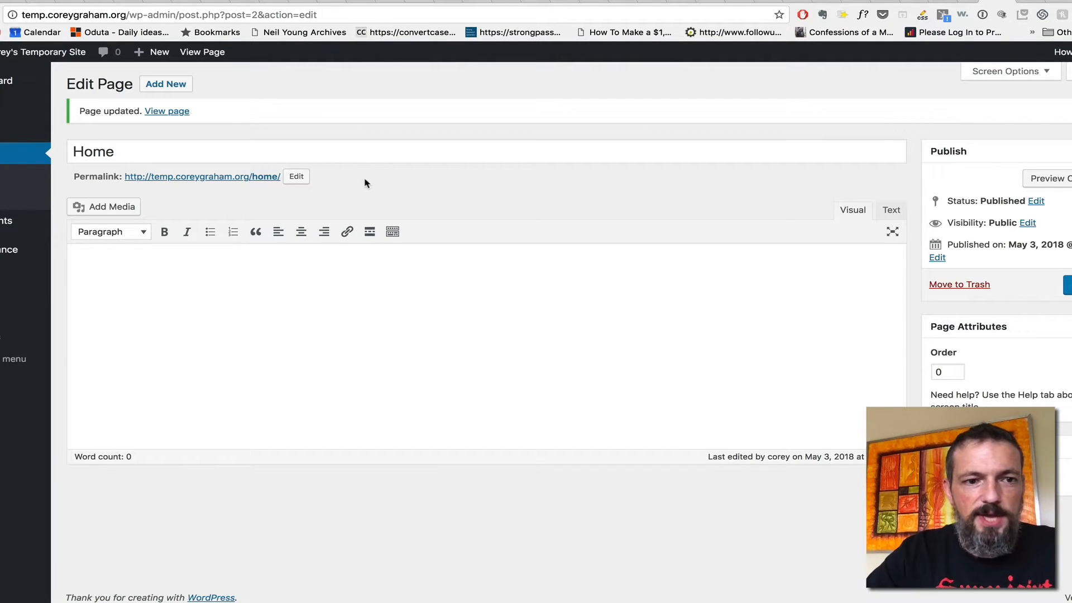
Step: Set the homepage to display a static page, choose Home as the homepage, and save the Reading Settings
mouse_move(16, 338)
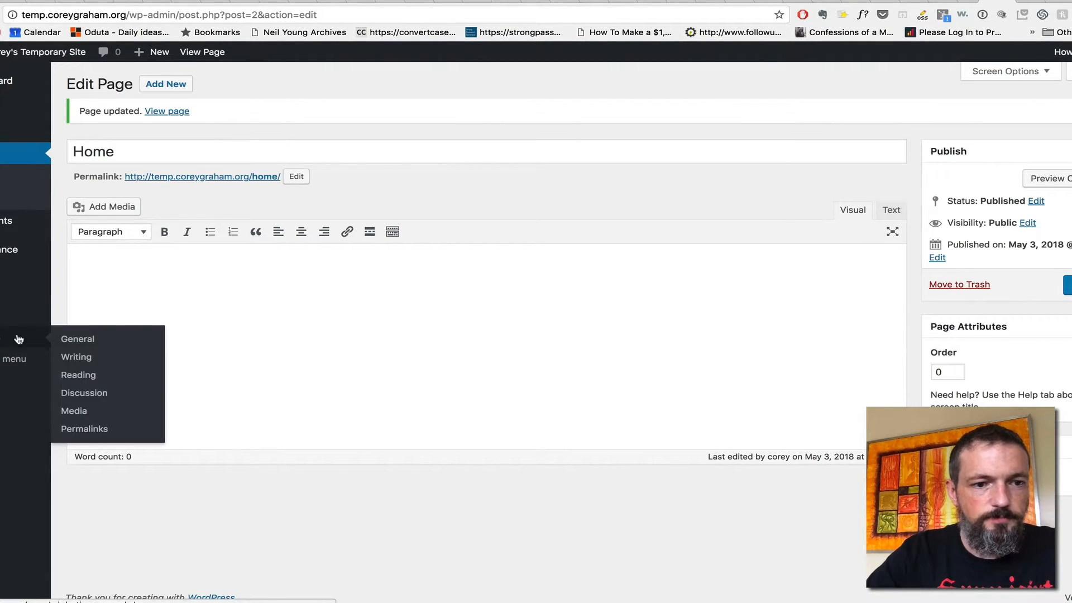
click(82, 378)
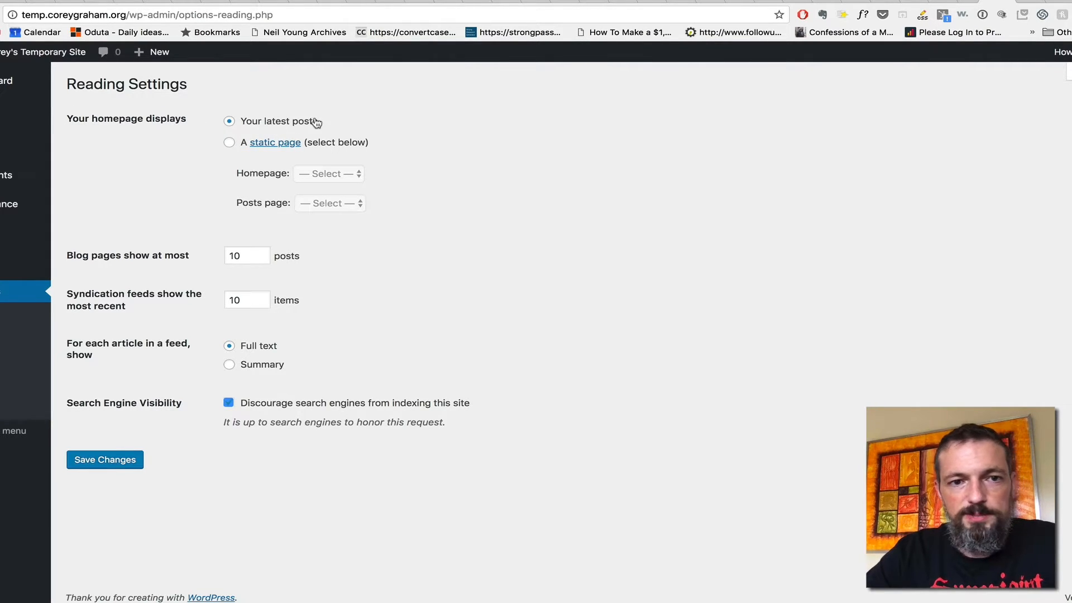
click(229, 144)
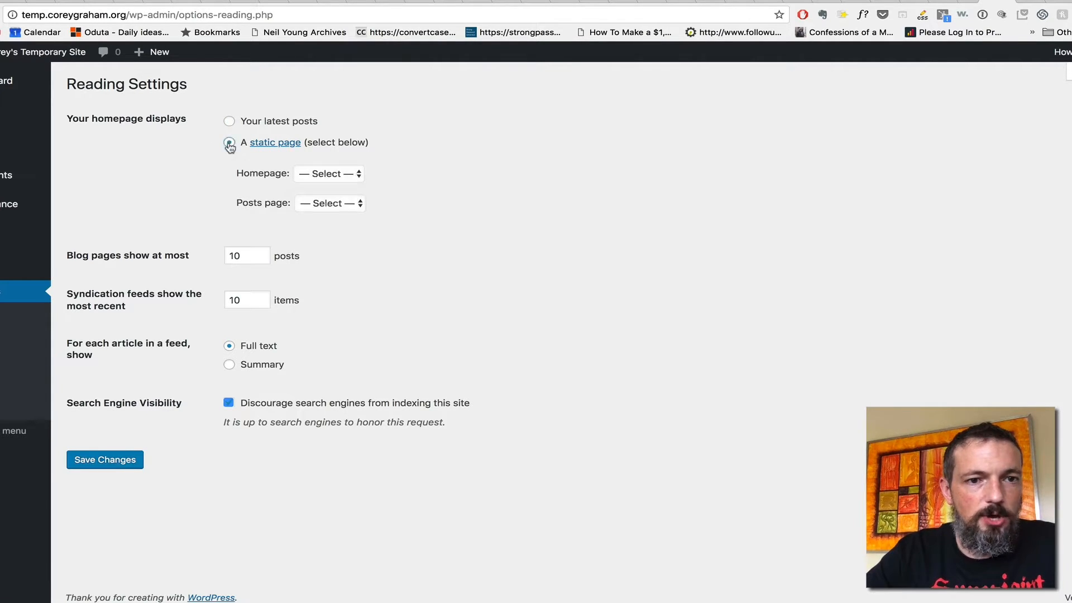
click(354, 174)
click(322, 187)
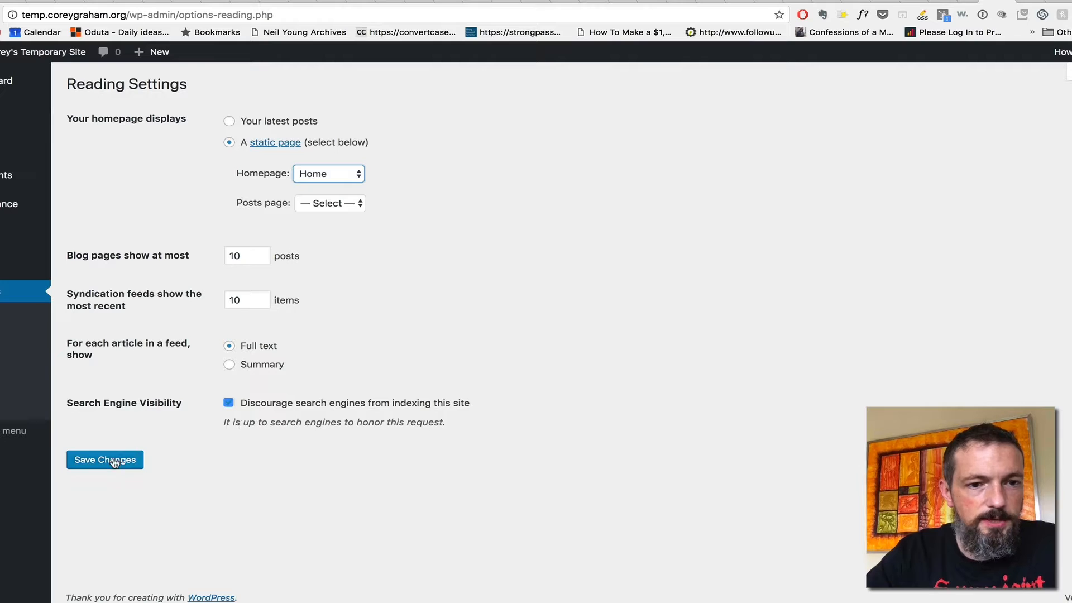
click(105, 460)
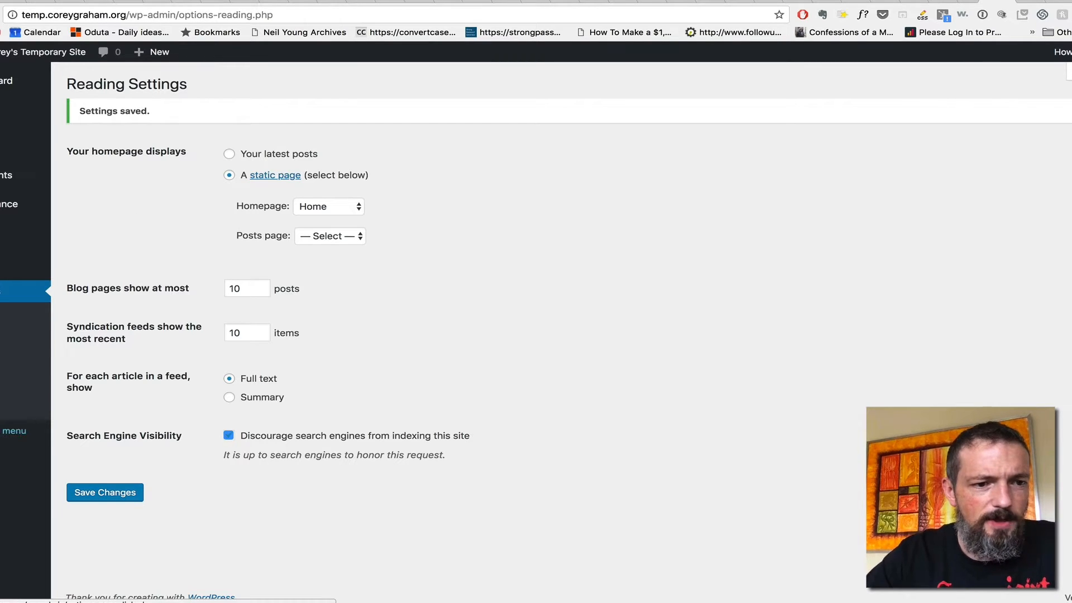
Step: Delete the Hello Dolly plugin from the installed plugins list
mouse_move(17, 227)
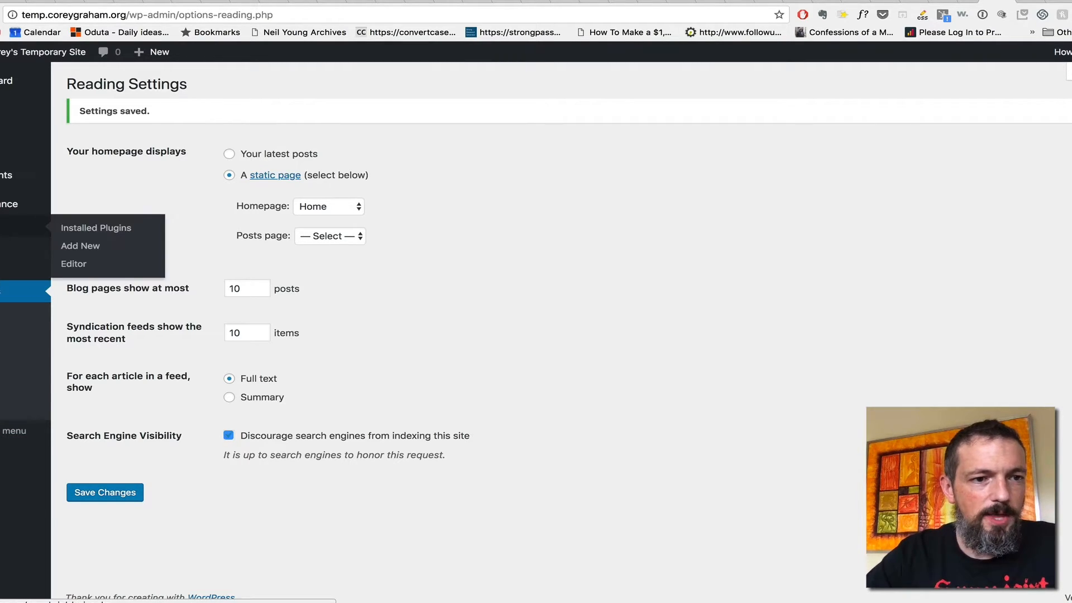
click(17, 227)
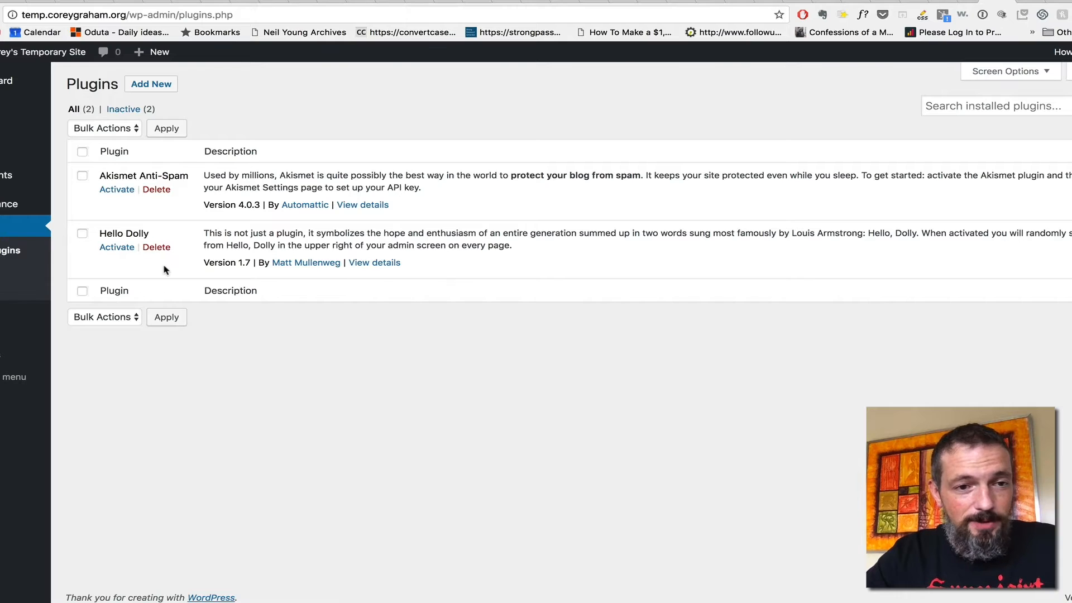
click(161, 247)
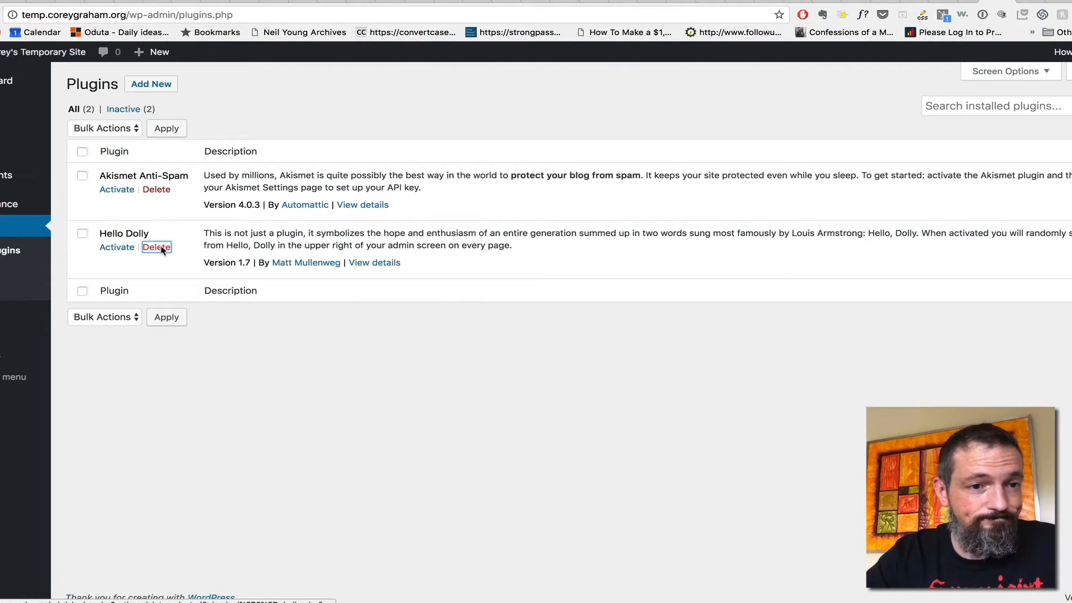
click(665, 98)
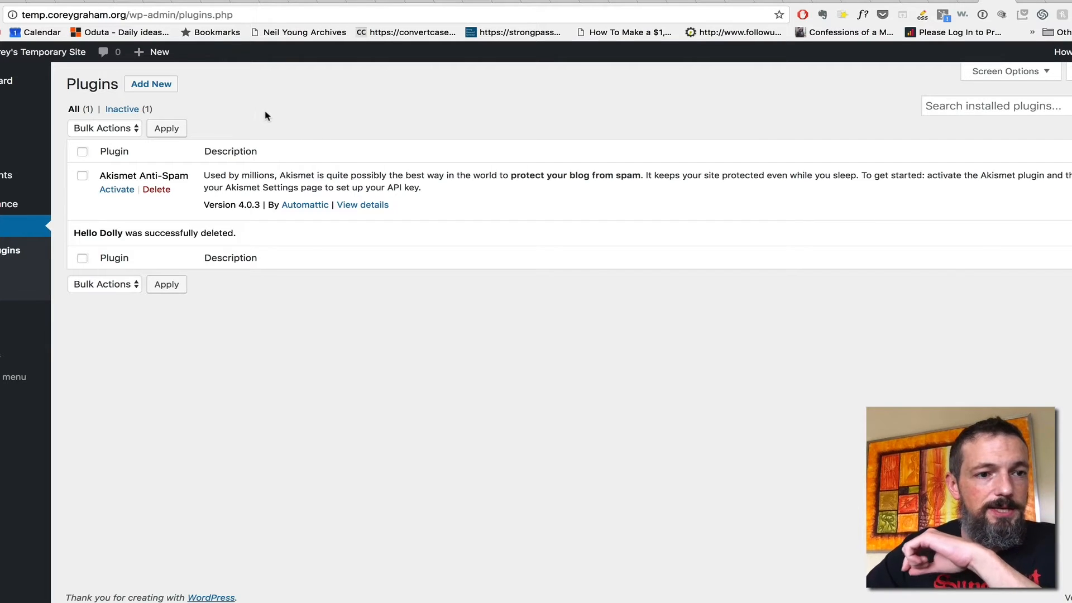
Step: Open the live site's front page and scroll through it to review the new homepage
mouse_move(6, 206)
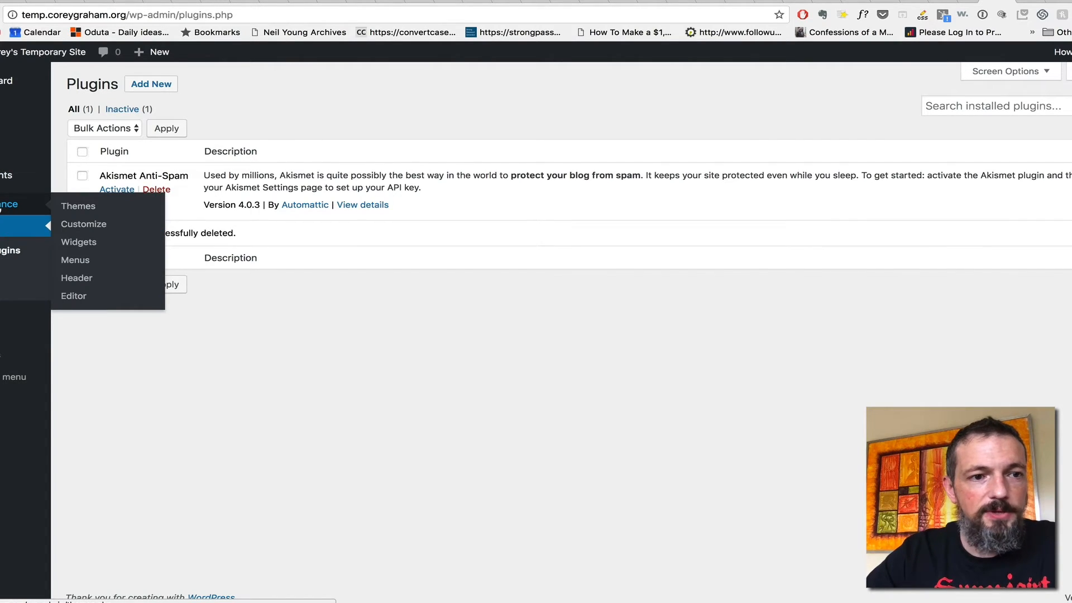
click(7, 207)
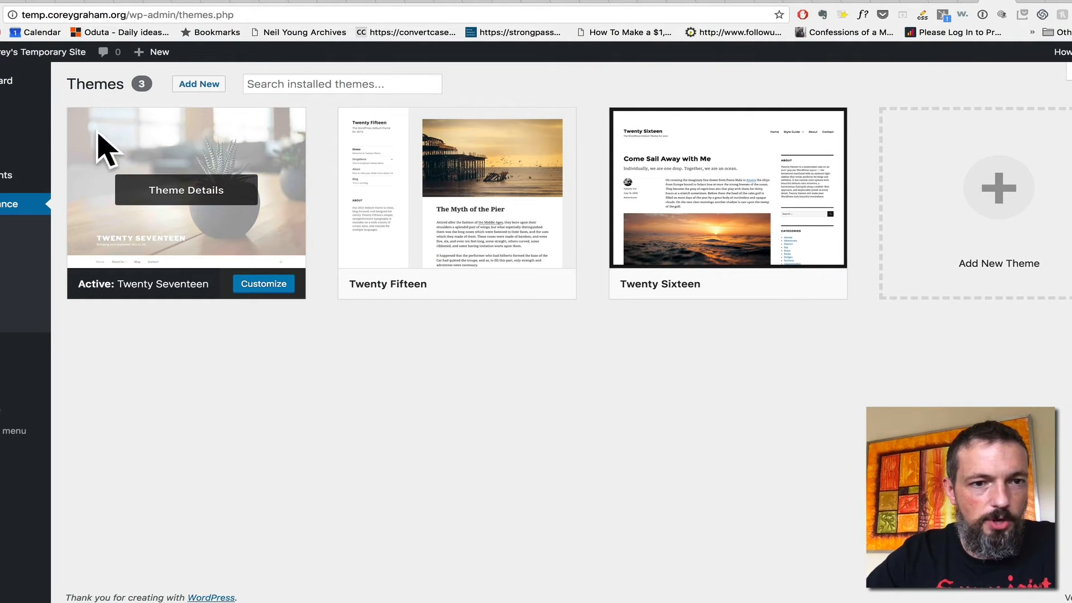
click(19, 54)
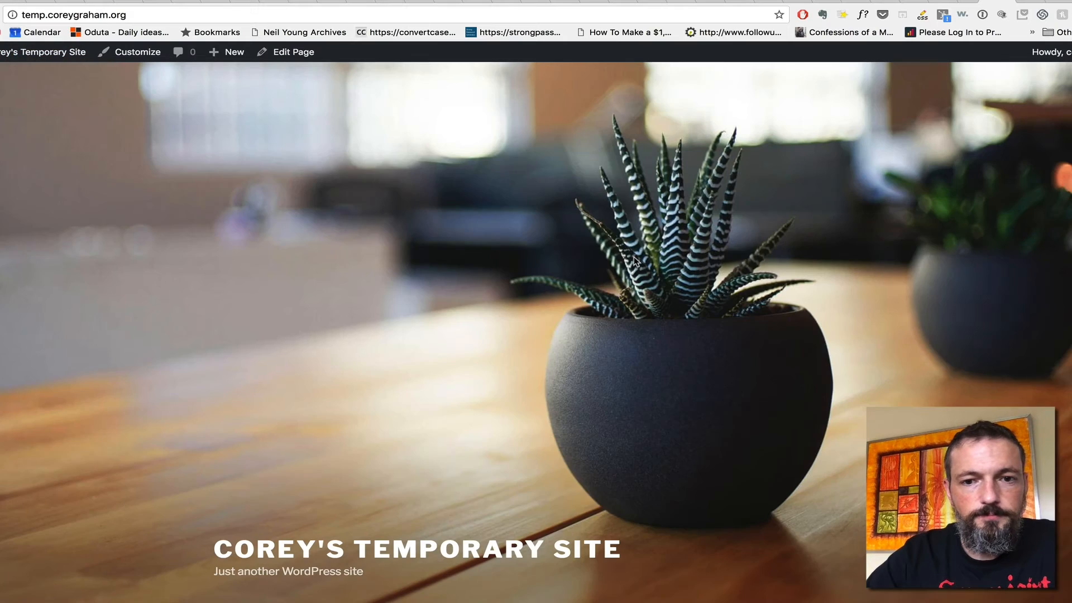
scroll(763, 273, down, 5)
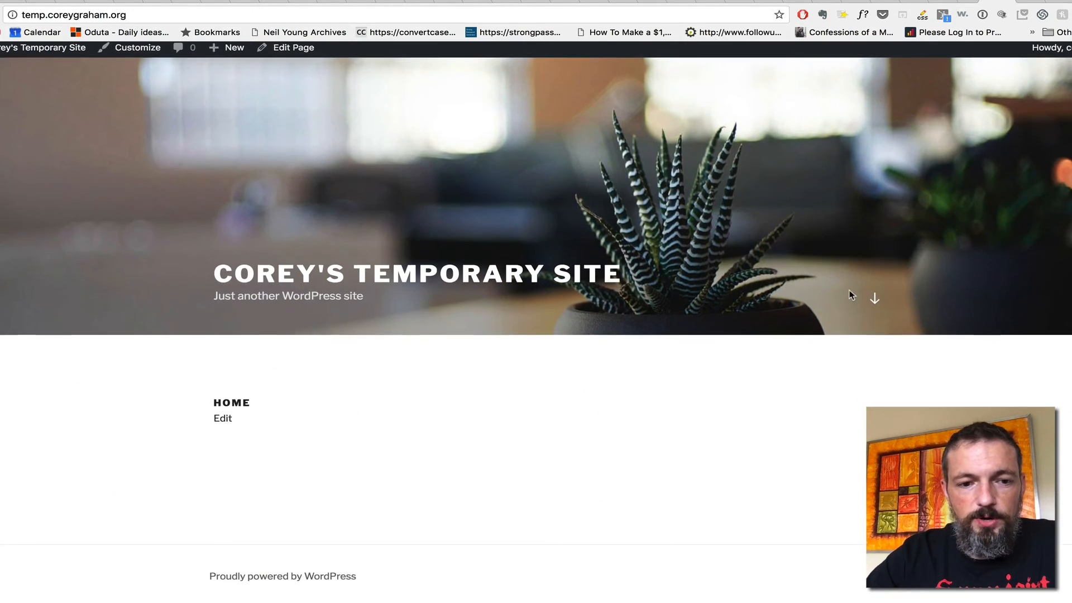
scroll(869, 330, up, 5)
scroll(869, 330, down, 2)
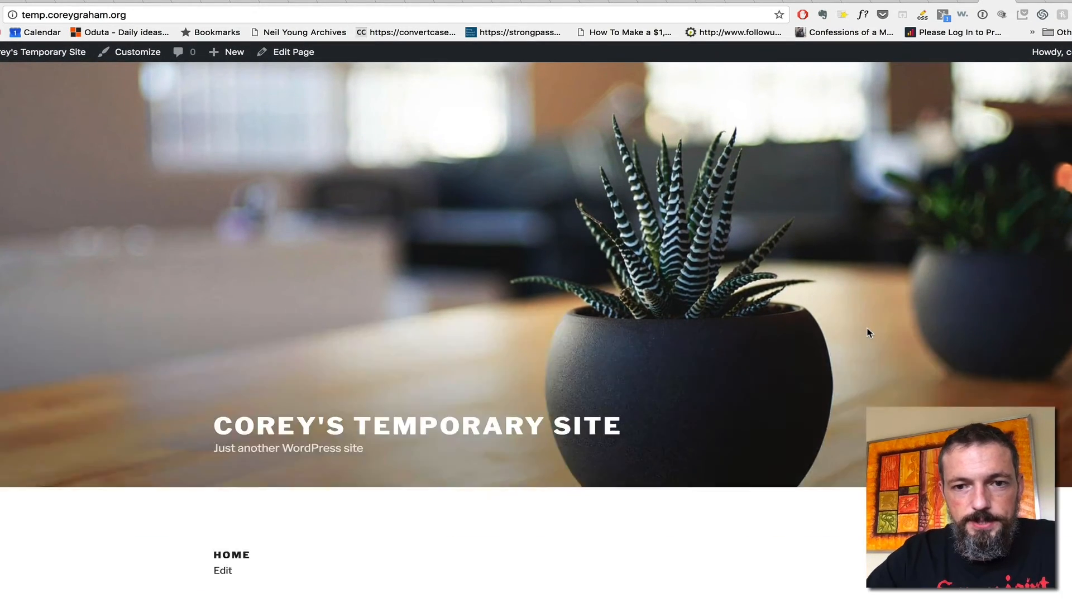
scroll(869, 334, down, 3)
scroll(871, 301, up, 5)
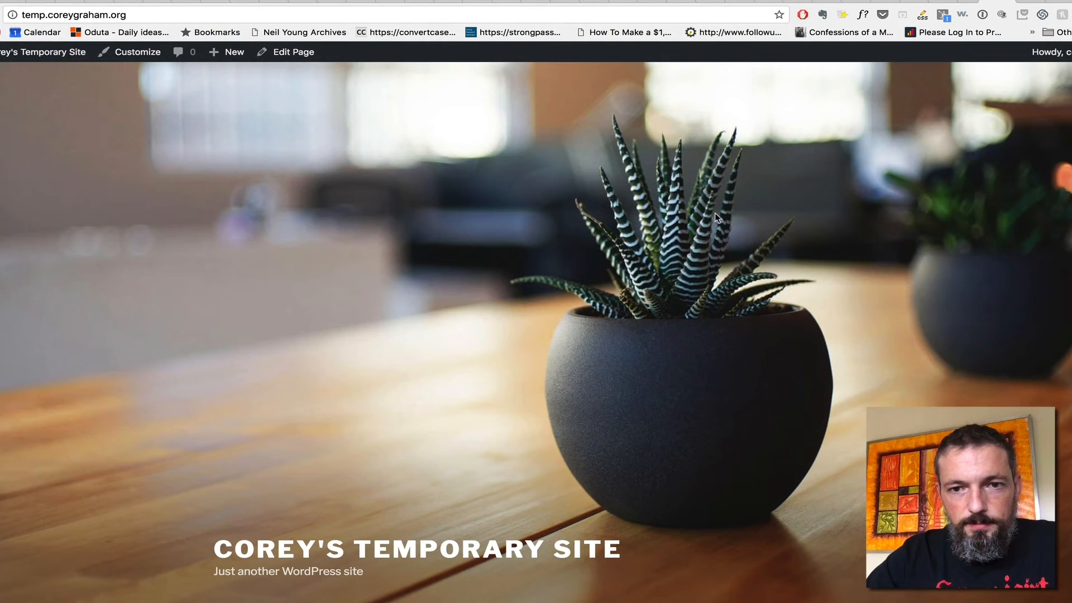
scroll(399, 366, down, 3)
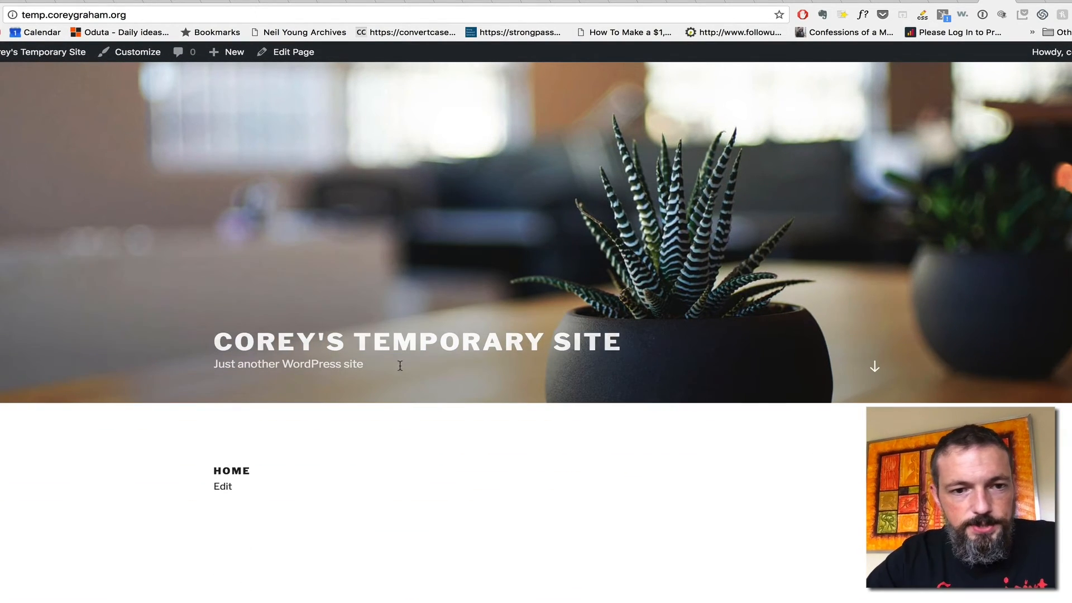
scroll(554, 318, down, 1)
scroll(553, 318, up, 2)
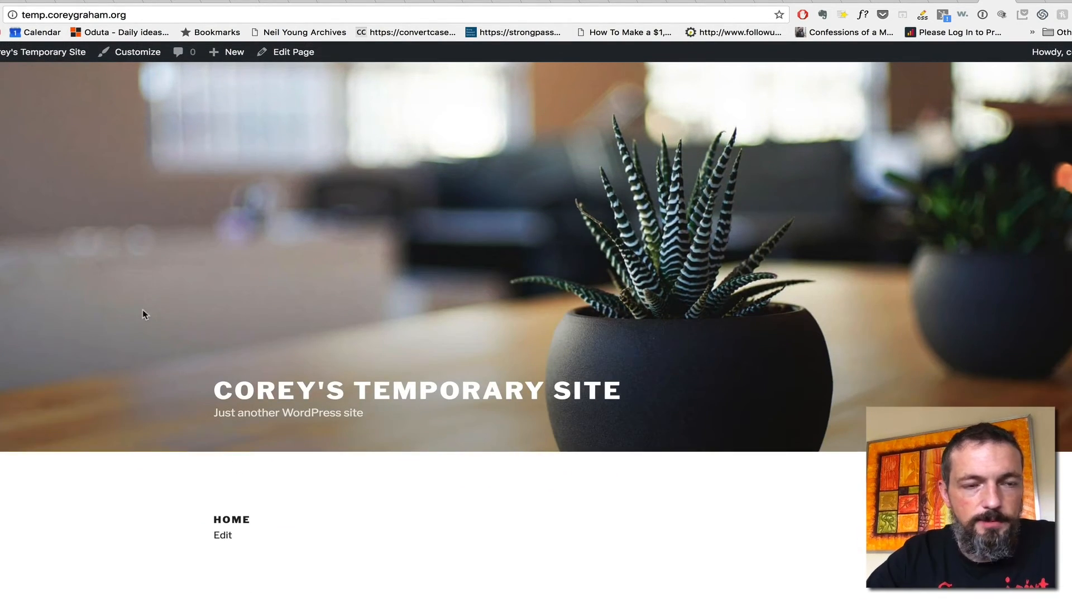